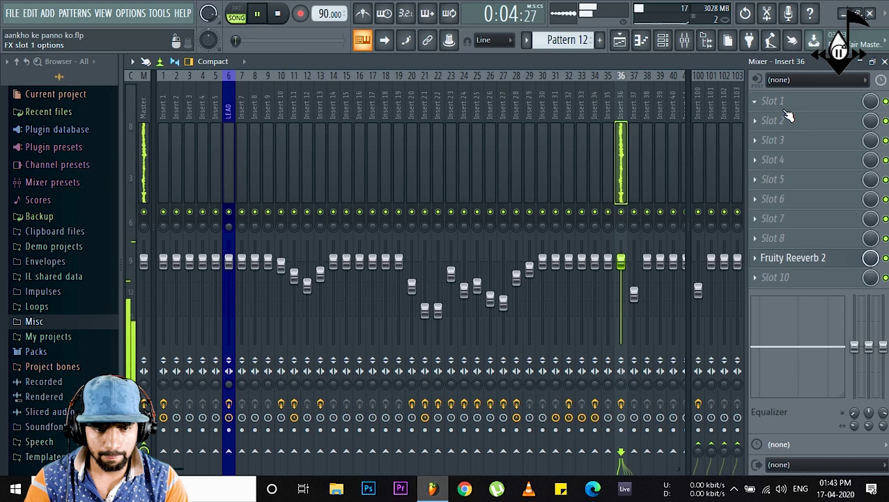
Step: Load Fruity Parametric EQ 2 into slot 1 of Insert 36 and apply the LP HP Steep preset
click(778, 103)
click(428, 147)
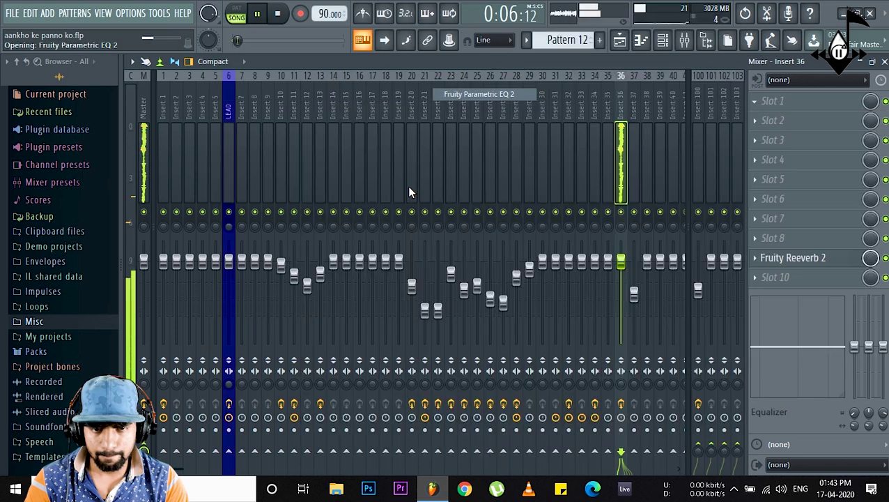
click(530, 158)
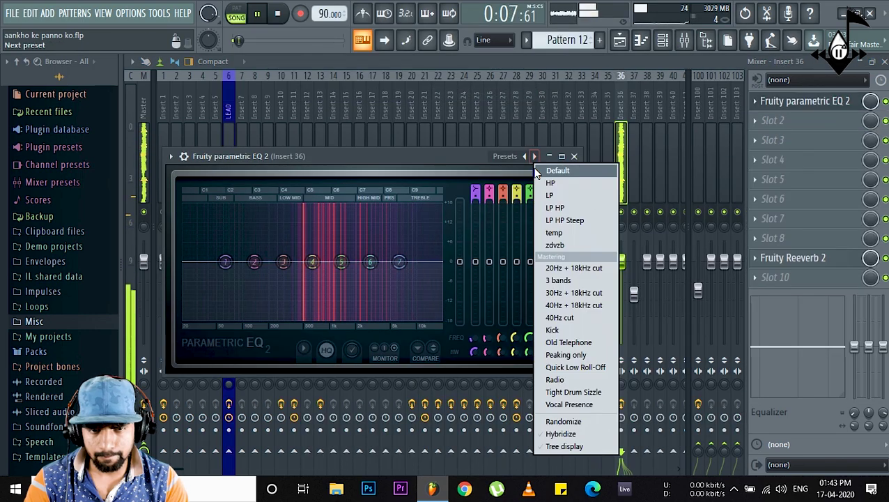
click(575, 219)
Step: Shape the Insert 36 EQ by boosting bands 3, 4 and 6 and cutting band 5, and slightly lower the insert's fader
drag(266, 264, 268, 262)
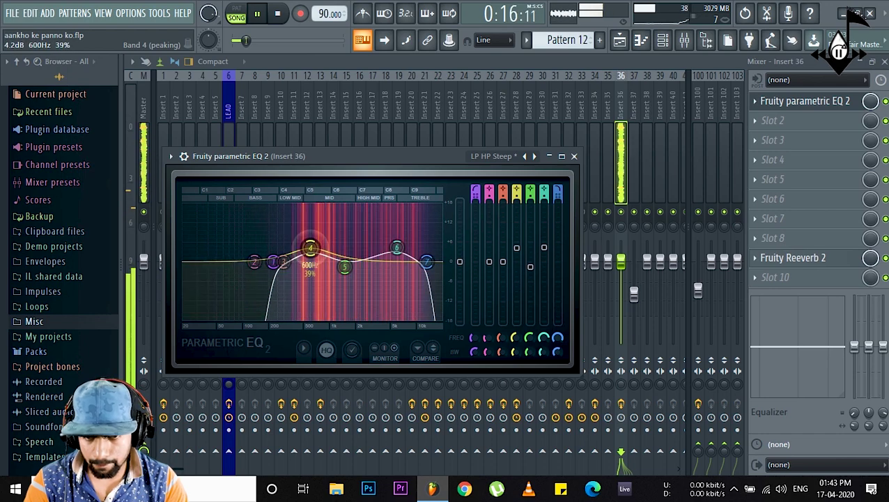
drag(284, 259, 285, 255)
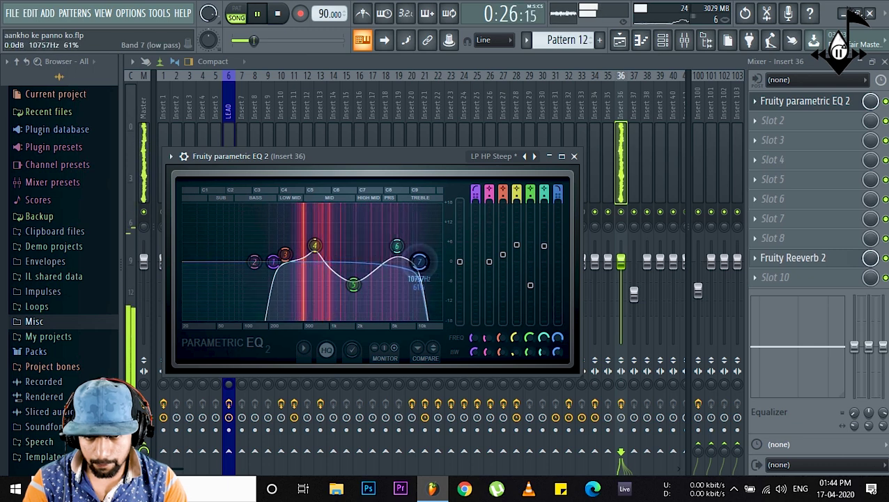
click(574, 156)
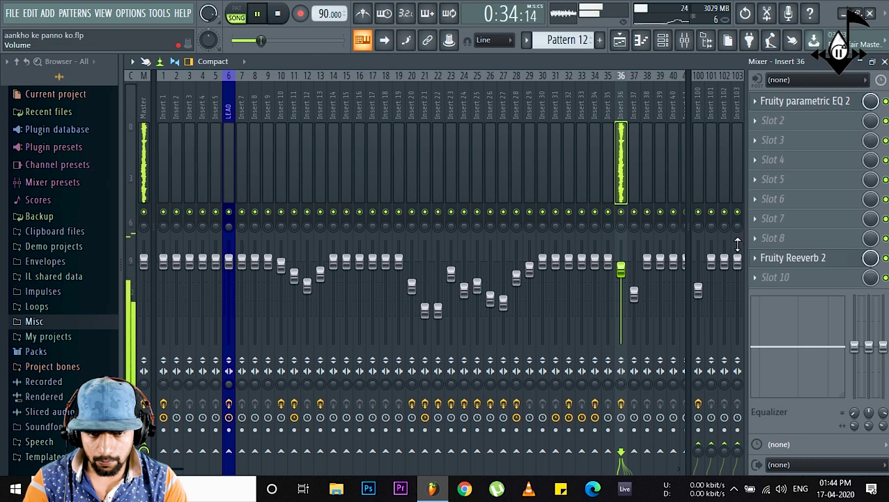
Step: Add Fruity Flanger to slot 3 of Insert 36 and close its window
click(791, 146)
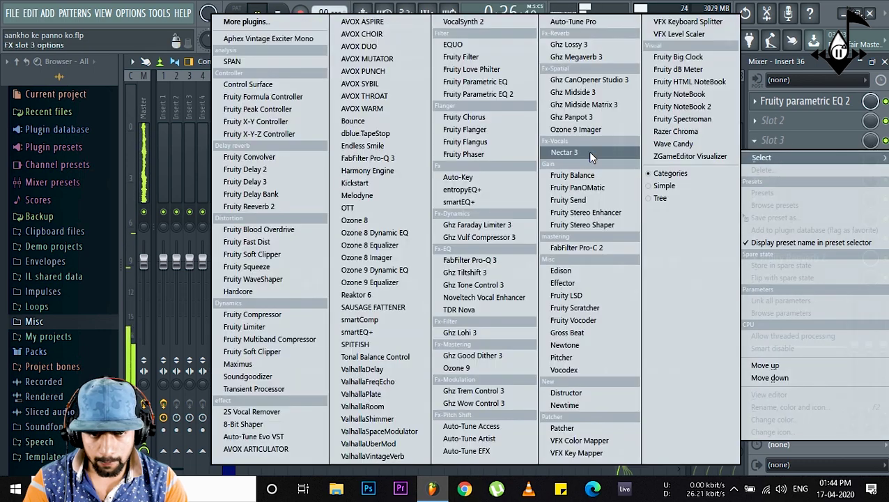
click(481, 130)
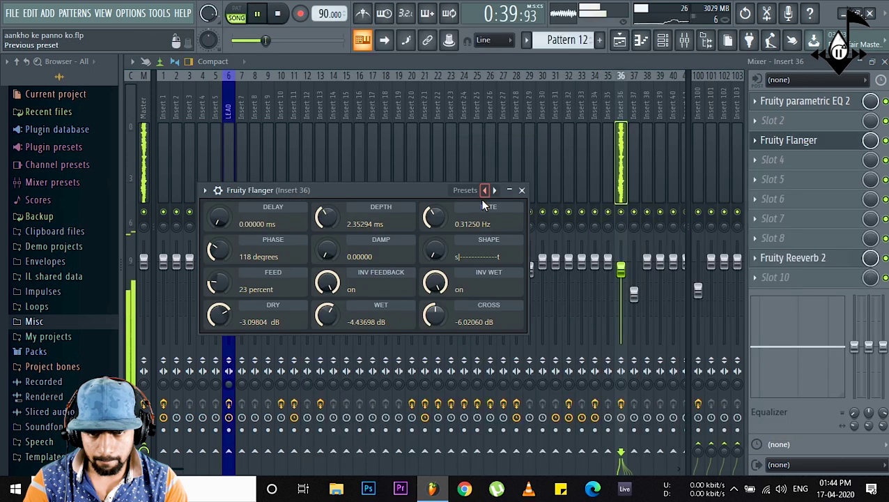
click(522, 191)
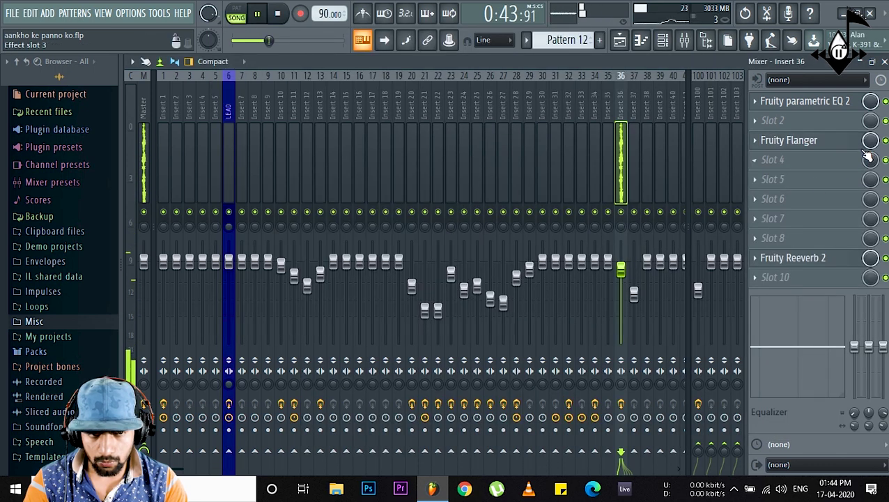
Step: Stop playback, load SAUSAGE FATTENER on Insert 36 and move it up to slot 7, leaving Fruity Reeverb 2 in slot 10
key(space)
click(774, 276)
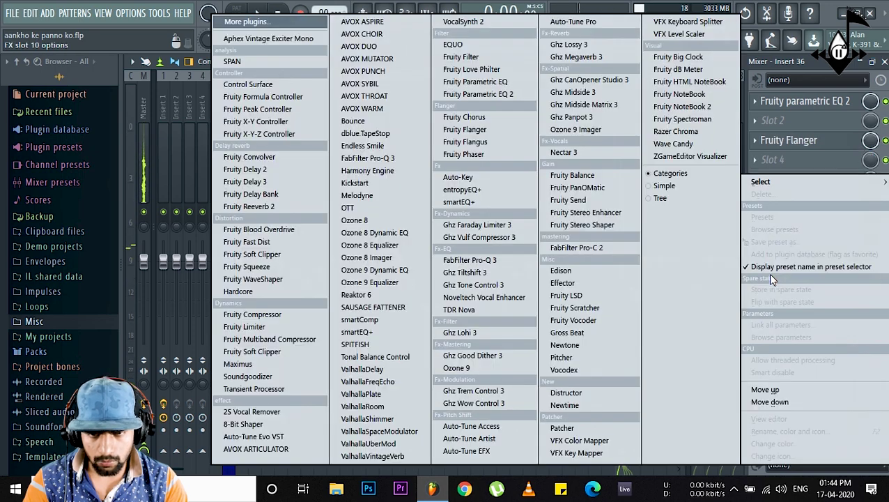
mouse_move(757, 182)
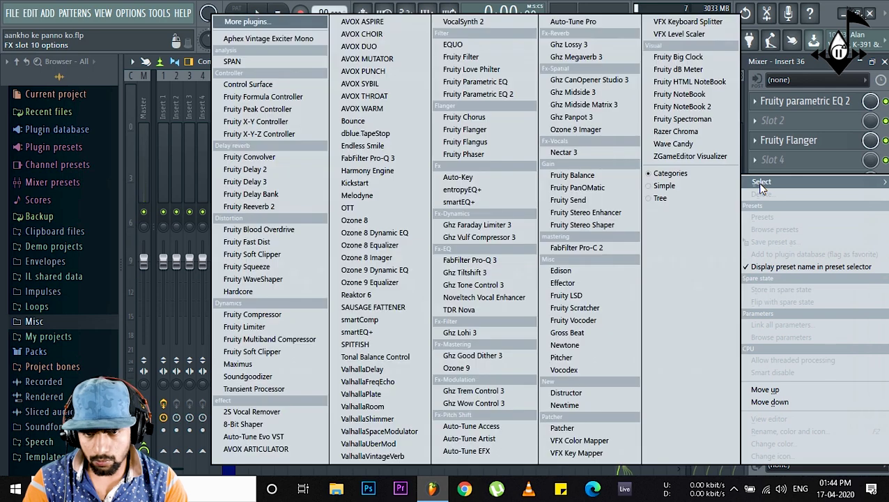
click(396, 308)
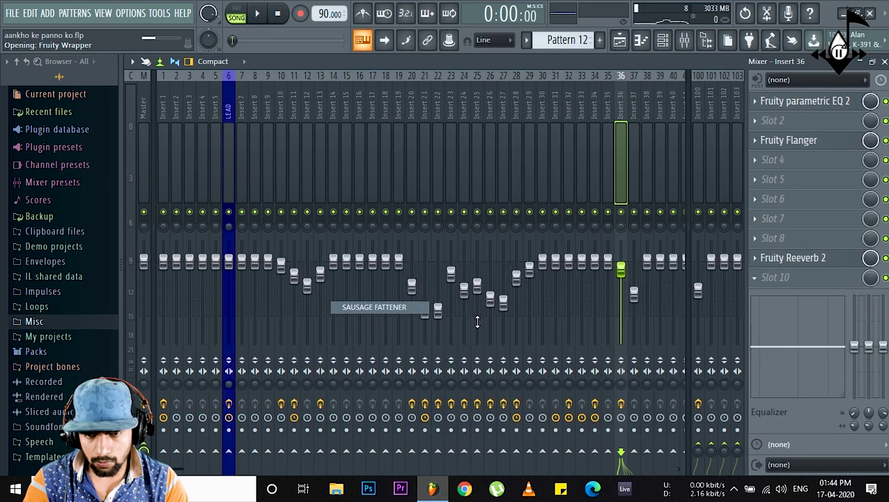
drag(810, 242, 809, 221)
Step: Set SAUSAGE FATTENER's Fatness to 7% during playback and lower the Insert 36 fader to 80% (-4.8 dB)
drag(432, 249, 419, 301)
click(257, 16)
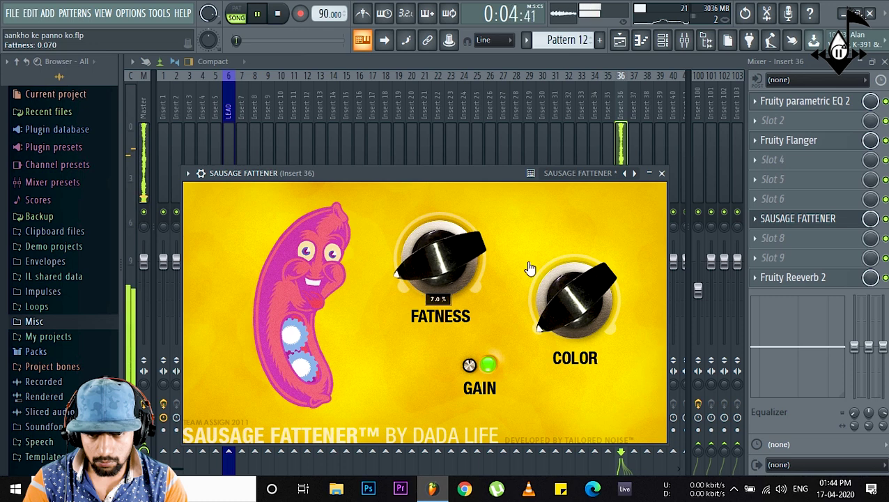
click(661, 173)
drag(621, 268, 621, 278)
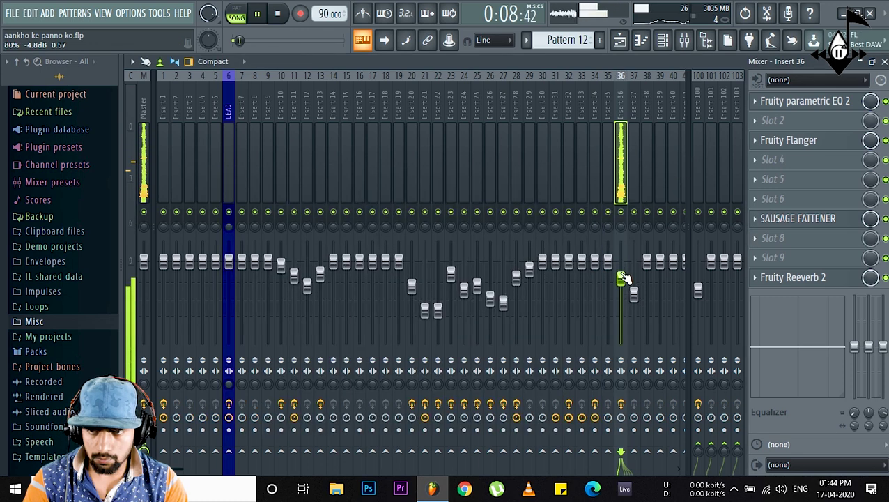
key(space)
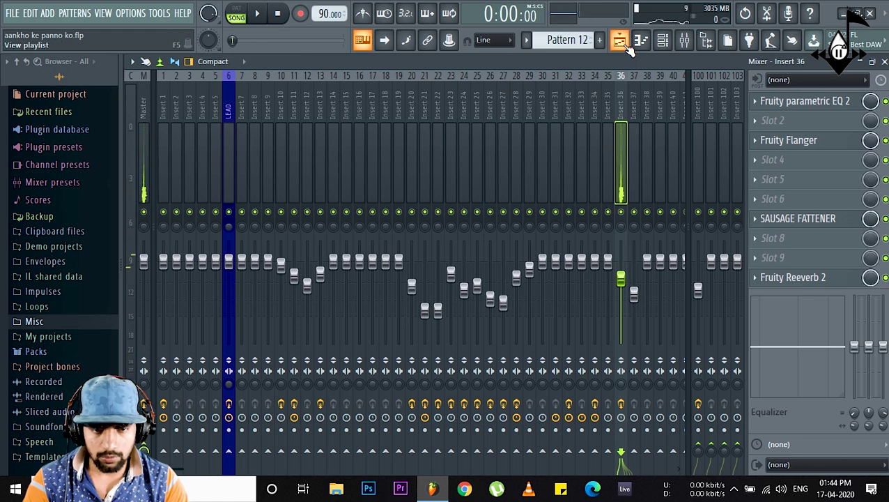
Step: Show the playlist and play the arrangement from just before bar 9
click(622, 41)
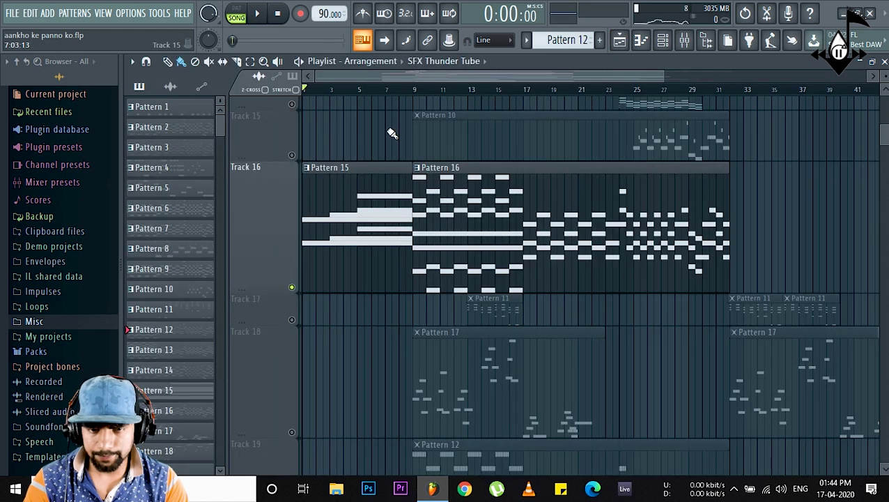
click(407, 89)
key(space)
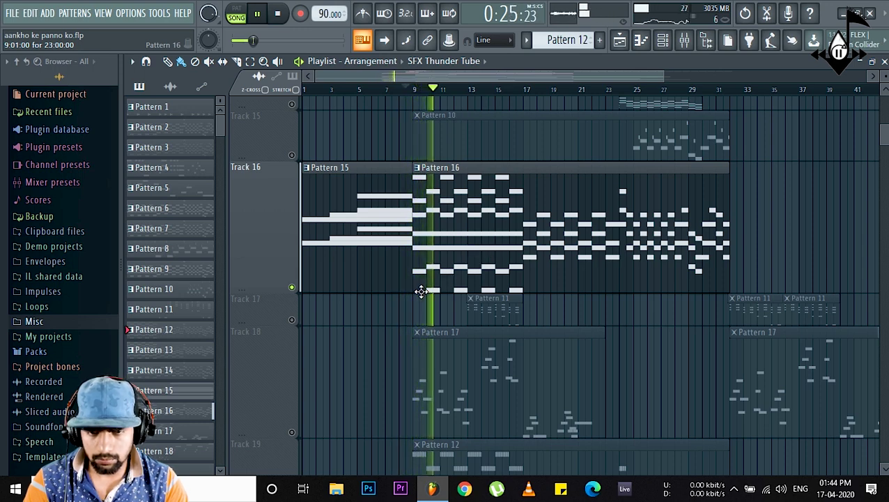
Step: Solo track 18 with Pattern 17, play it from just before bar 9 and bring up the mixer
scroll(369, 319, down, 2)
right_click(292, 368)
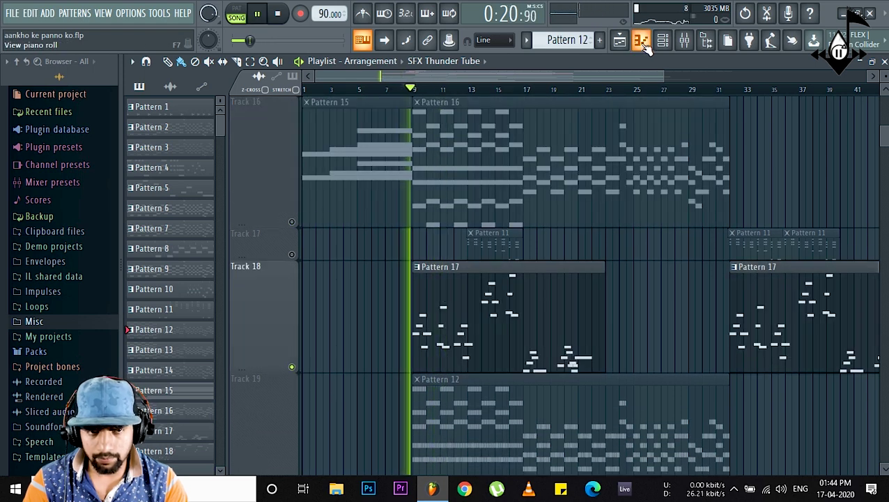
click(686, 42)
key(space)
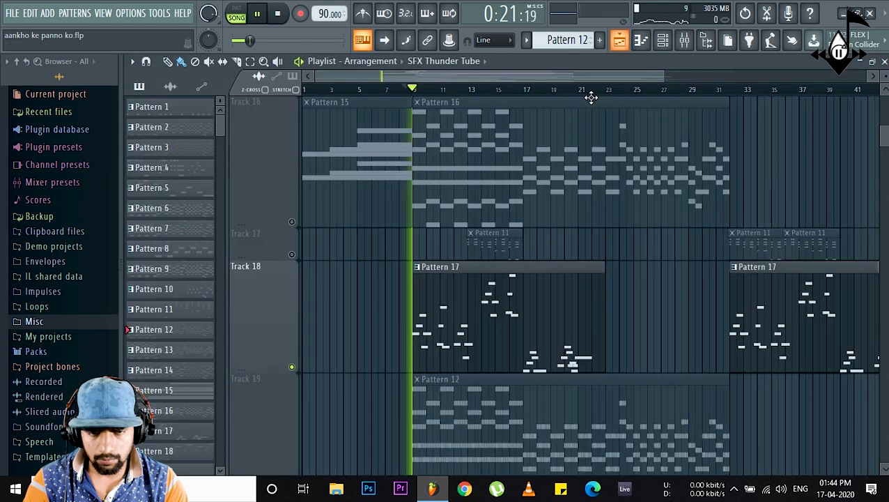
click(620, 48)
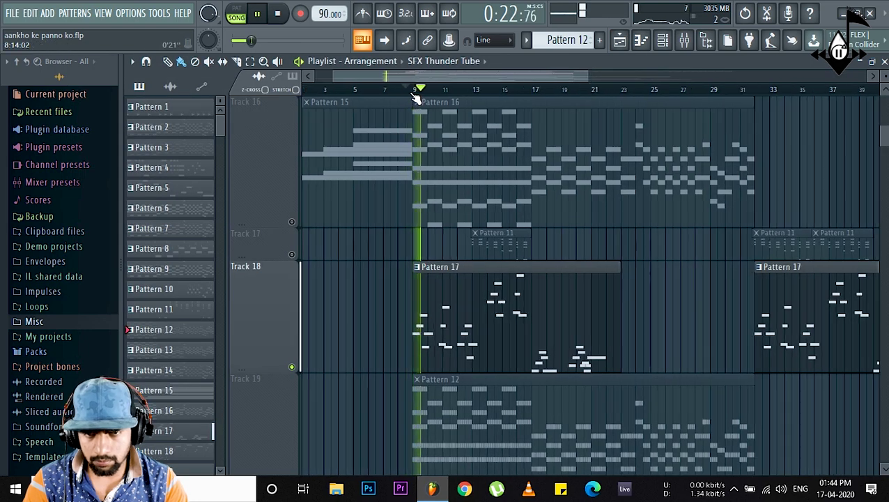
click(684, 40)
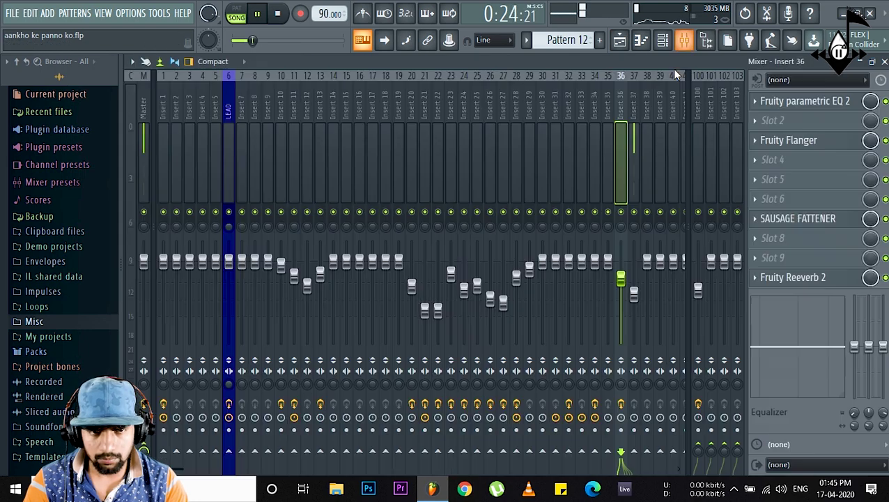
Step: Load Fruity Parametric EQ 2 into slot 1 of Insert 37 and apply the LP HP Steep preset
click(635, 166)
click(776, 103)
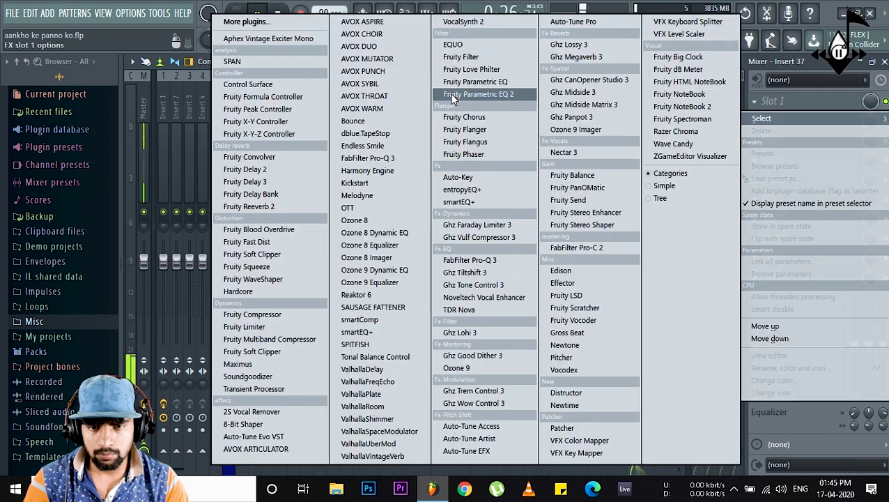
click(478, 94)
click(562, 191)
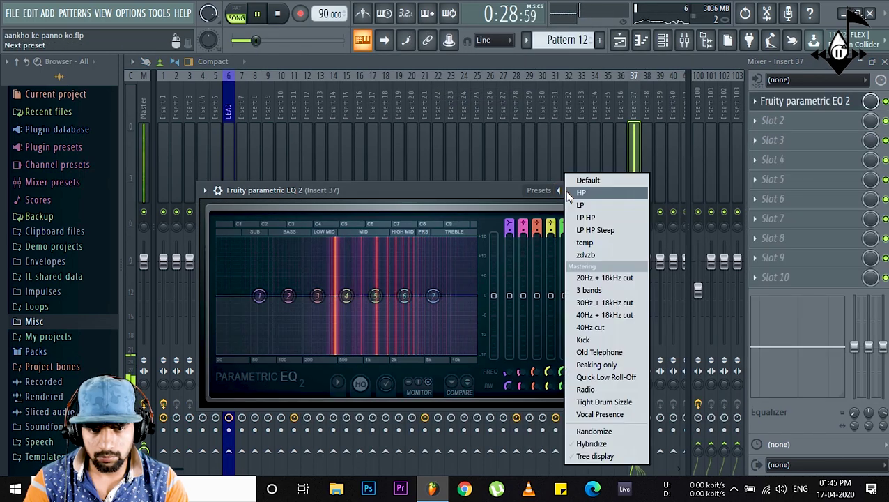
click(589, 230)
Step: Boost EQ band 4 slightly and set band 7 to order Gentle 6 at about 10346 Hz with 66% bandwidth
drag(289, 297, 343, 289)
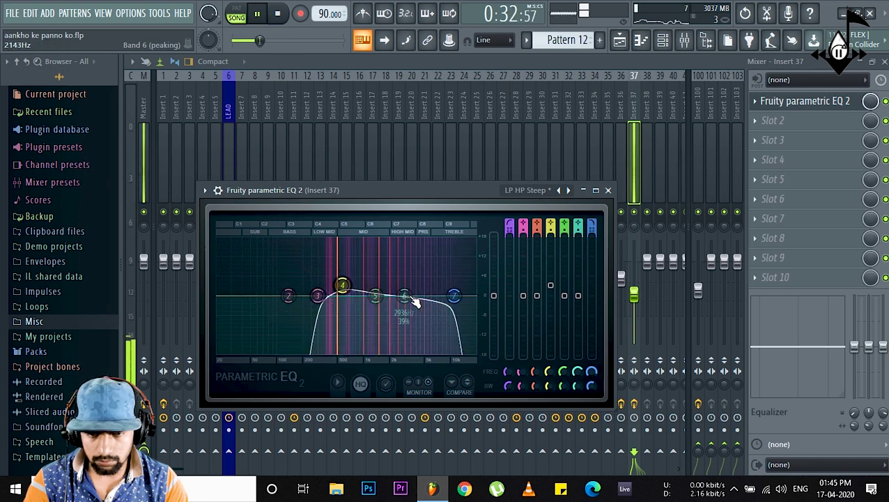
right_click(456, 298)
mouse_move(482, 341)
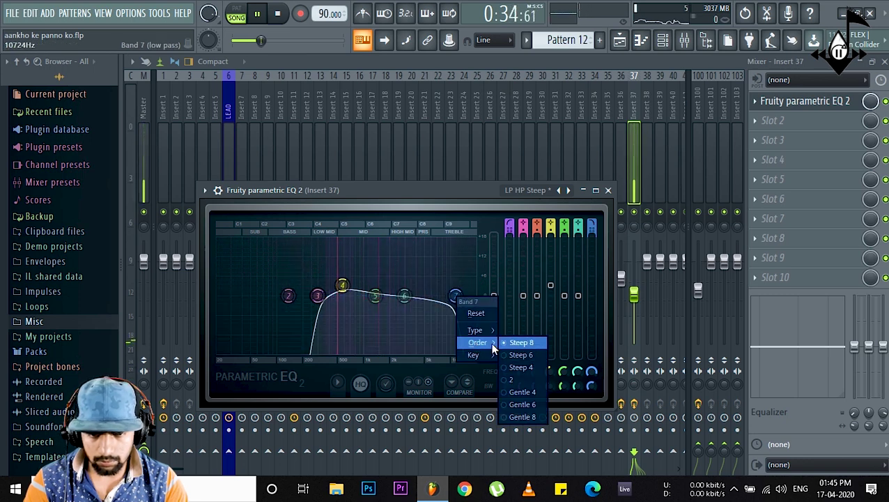
click(521, 404)
drag(459, 298, 455, 298)
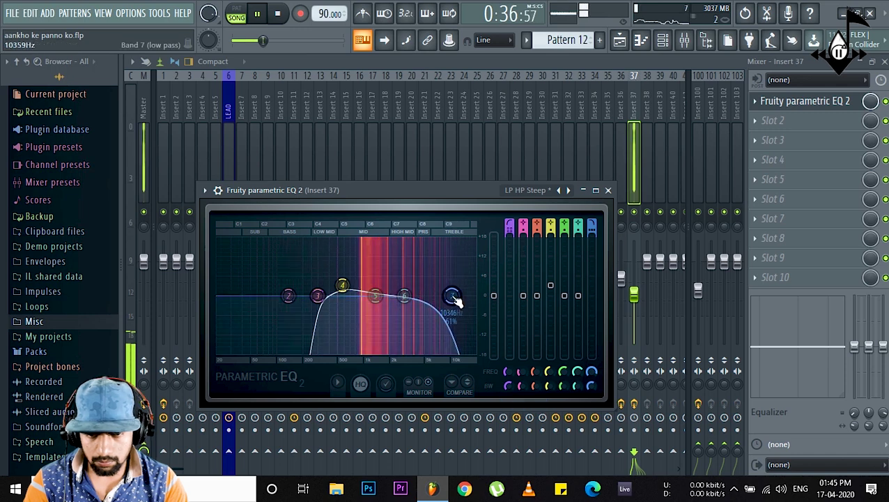
right_click(451, 295)
click(451, 296)
scroll(451, 296, up, 2)
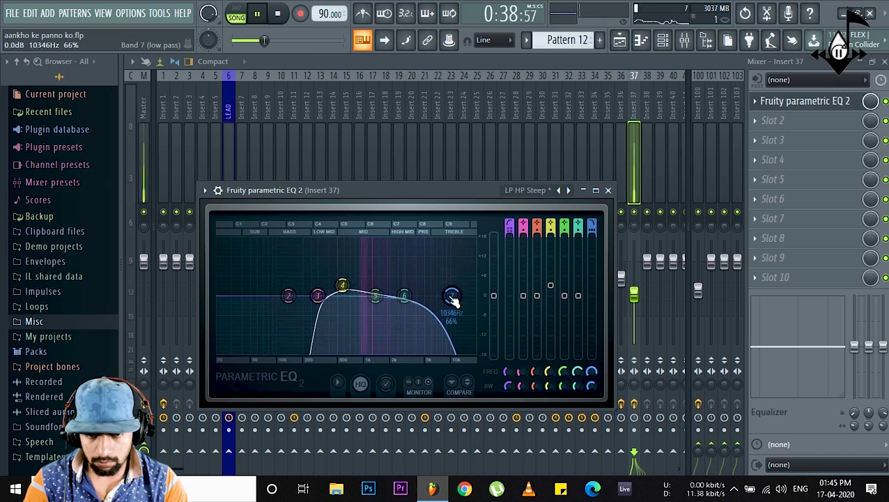
Step: Boost bands 5 and 6 and cut bands 3 and 4 in the Insert 37 EQ, and close it
drag(404, 296, 431, 280)
drag(375, 296, 384, 302)
drag(353, 273, 441, 277)
drag(394, 291, 439, 271)
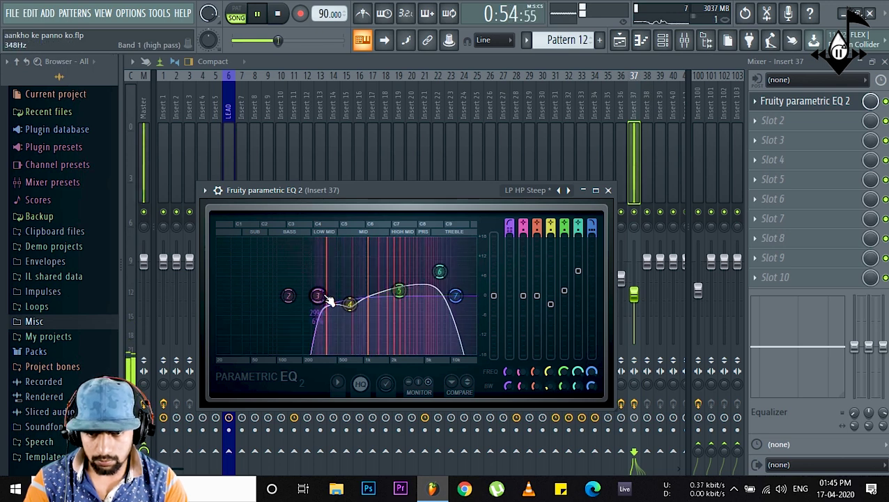
drag(317, 298, 318, 303)
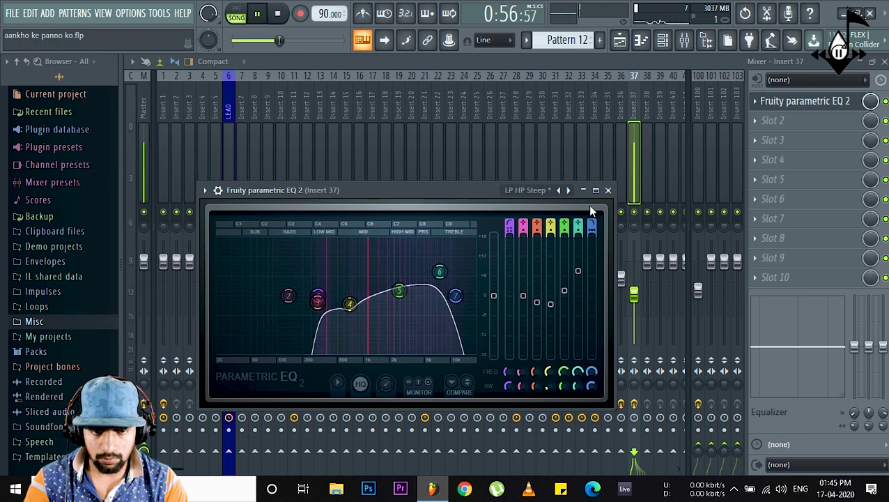
click(608, 190)
Step: Add Fruity Stereo Shaper to slot 6 of Insert 37 with a Stereoize preset and lower the insert's fader to about 35%
click(791, 199)
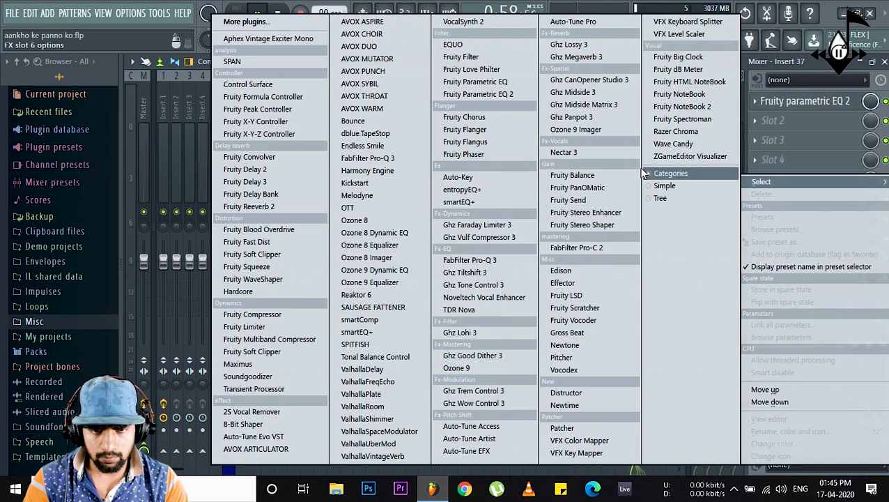
click(586, 224)
click(294, 140)
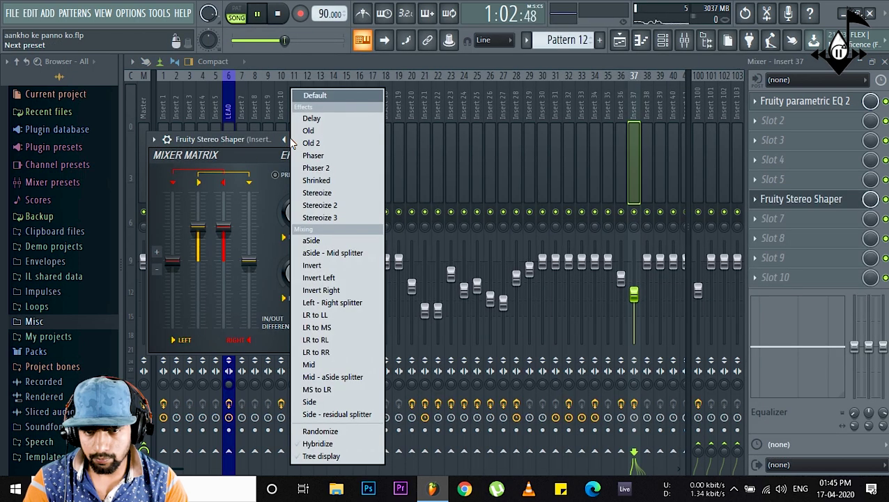
click(340, 198)
key(space)
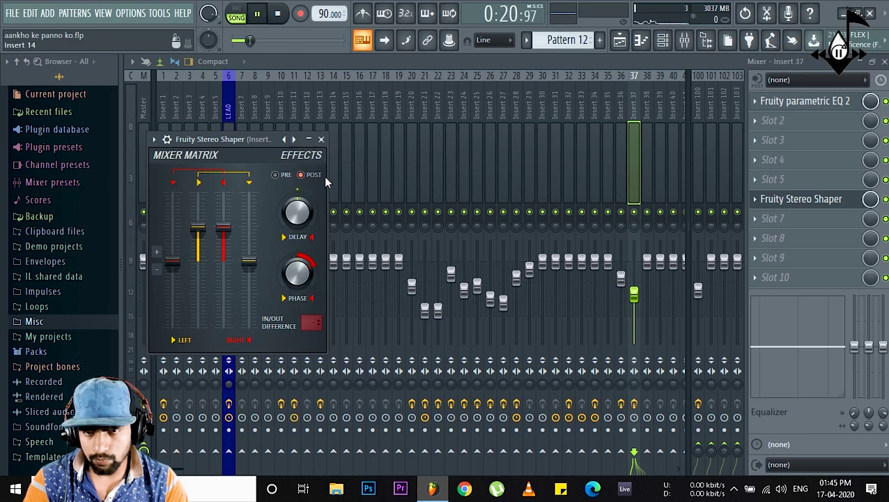
click(321, 140)
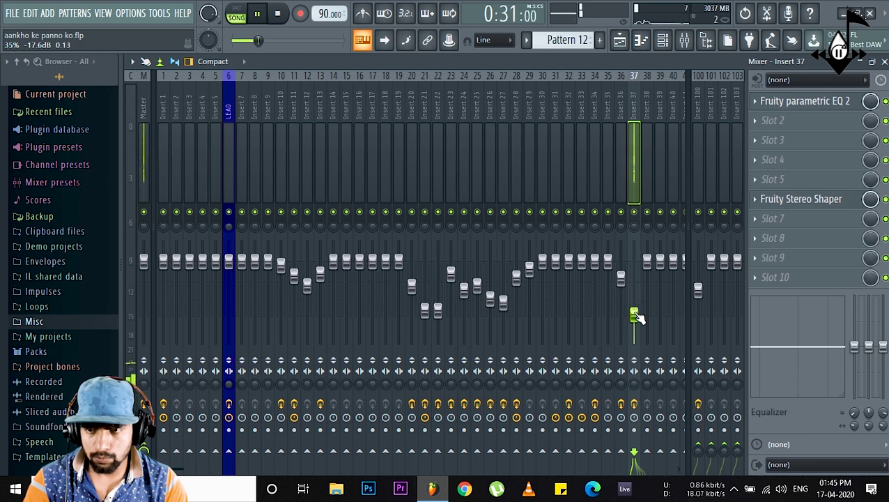
Step: Return to the playlist, solo track 17 with Pattern 11 and play it from bar 13
click(619, 39)
key(space)
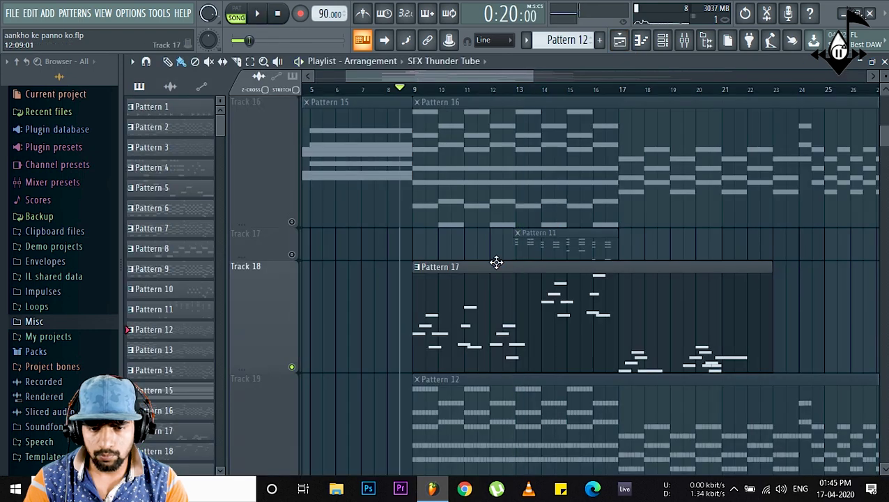
click(516, 90)
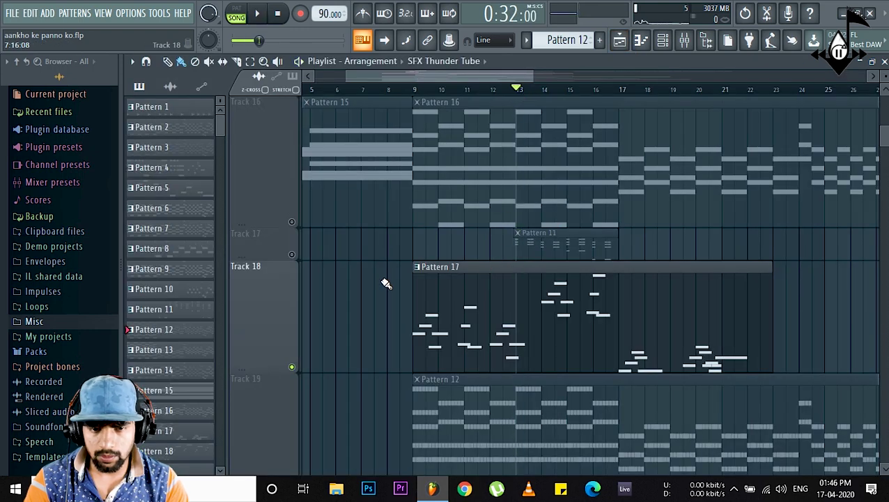
click(286, 255)
key(space)
scroll(532, 99, up, 2)
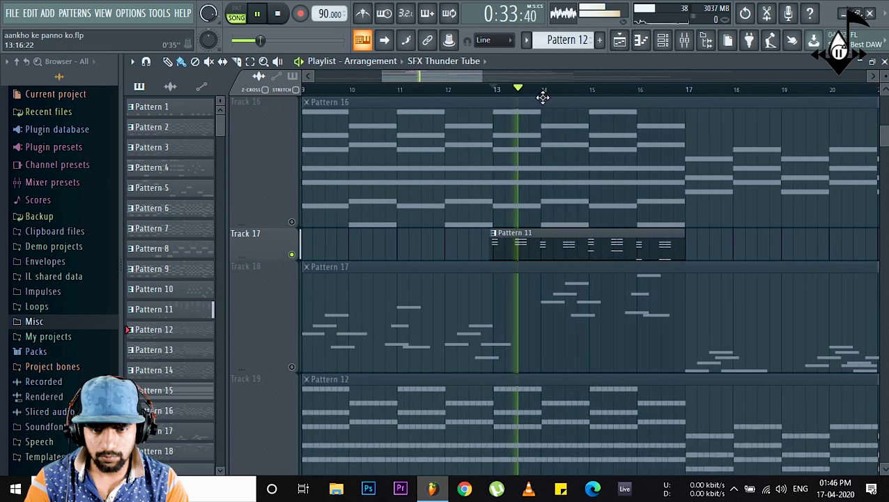
Step: Add Fruity Parametric EQ 2 to slot 1 of mixer Insert 31
click(684, 40)
click(557, 138)
click(755, 101)
mouse_move(773, 116)
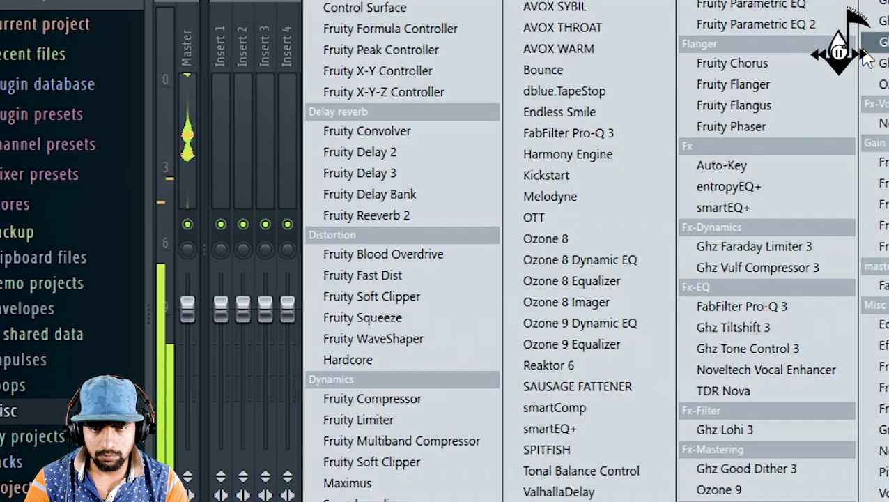
click(759, 24)
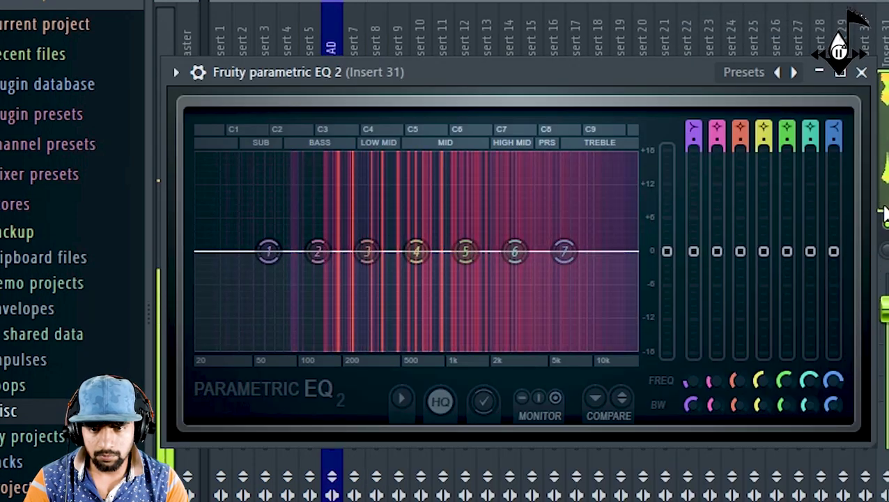
Step: Load the LP HP Steep preset in the EQ, raise band 1 to about 89 Hz, and move band 7 higher with a Gentle order
click(794, 73)
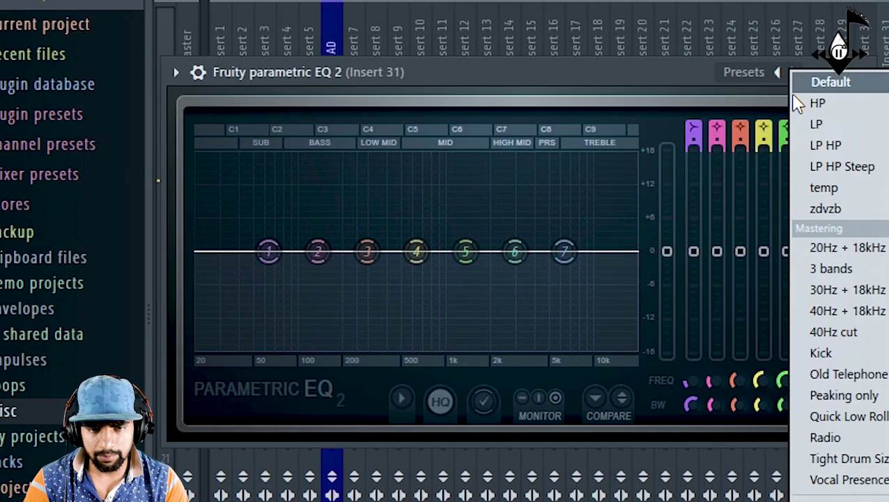
click(767, 169)
drag(341, 264, 290, 251)
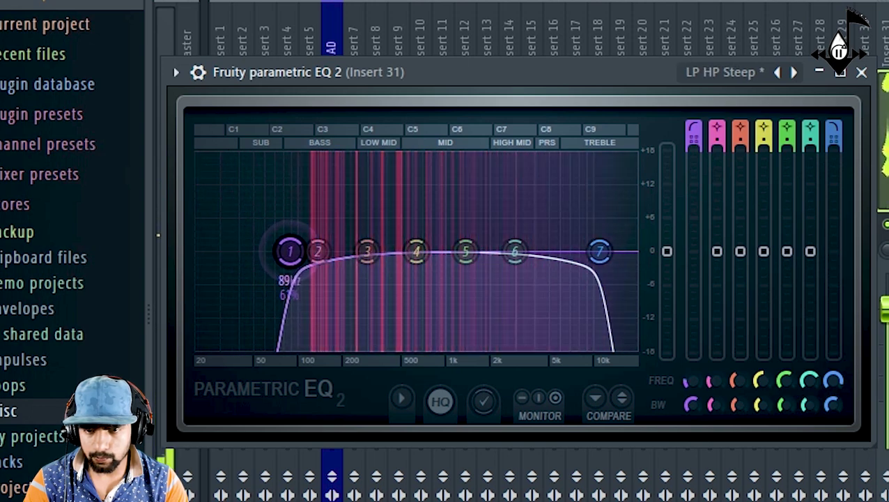
drag(599, 251, 611, 251)
right_click(602, 253)
mouse_move(631, 333)
click(711, 436)
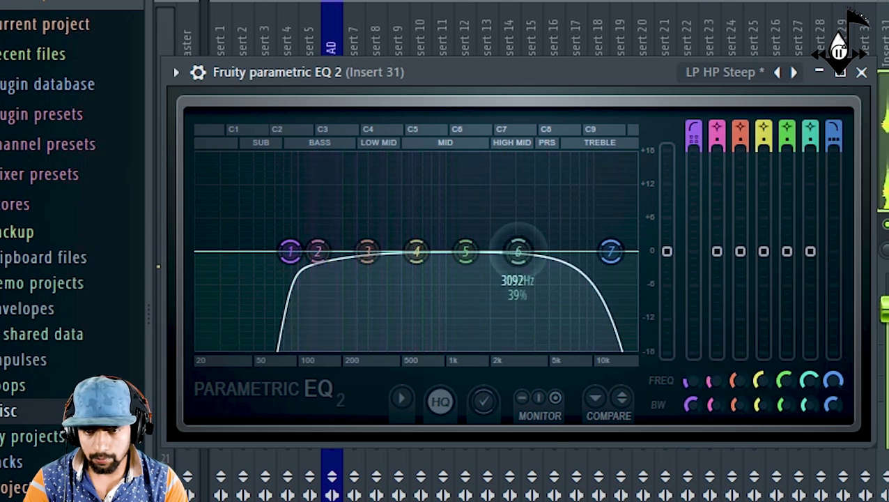
Step: Boost EQ bands 2, 3, 5 and 6 slightly and cut band 4 at about 763 Hz
drag(515, 251, 546, 232)
drag(466, 251, 480, 241)
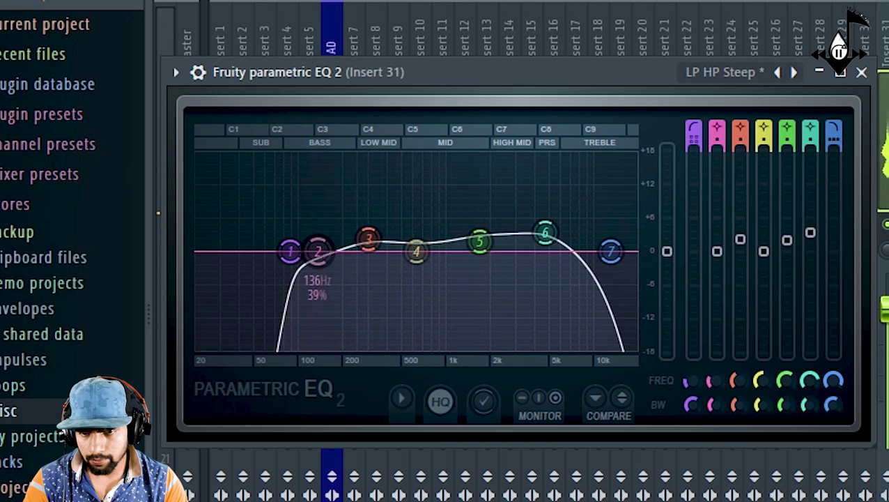
drag(368, 240, 426, 272)
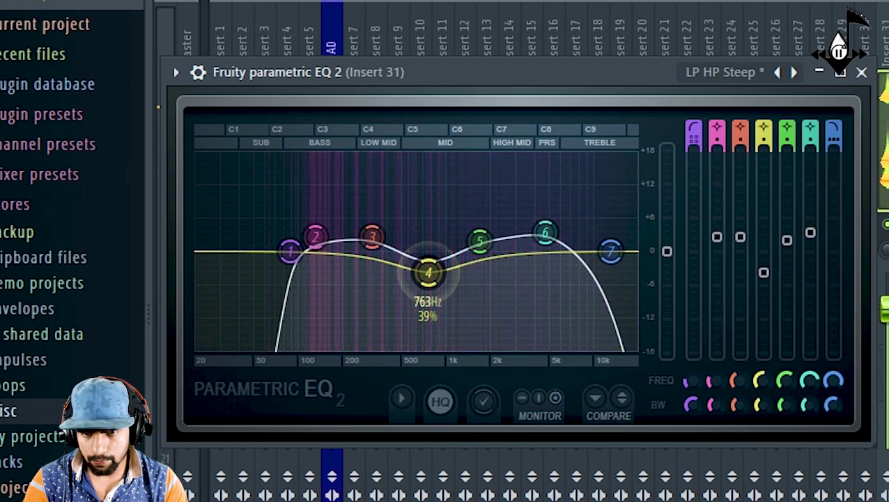
drag(371, 237, 390, 230)
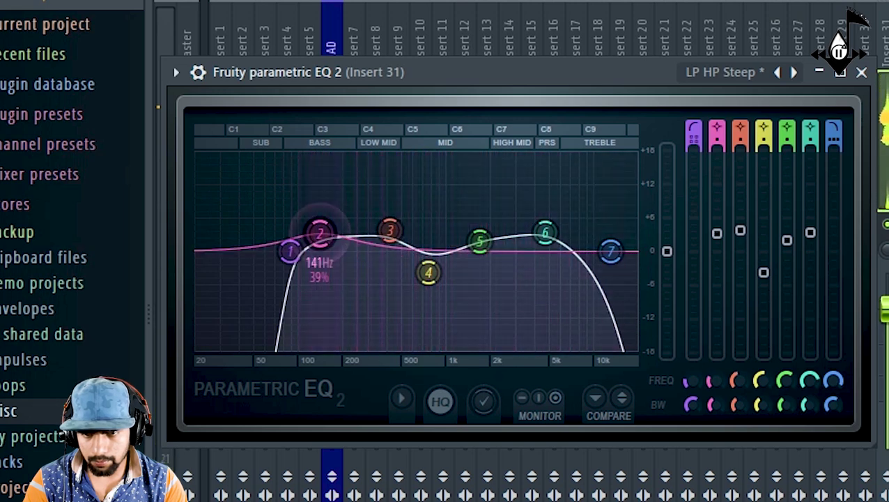
Step: Fine-tune bands 2 and 6, set band 5 at about 1958 Hz with a narrower bandwidth, and close the Insert 31 EQ
drag(321, 232, 335, 242)
drag(480, 242, 490, 234)
drag(547, 232, 568, 229)
drag(490, 233, 489, 231)
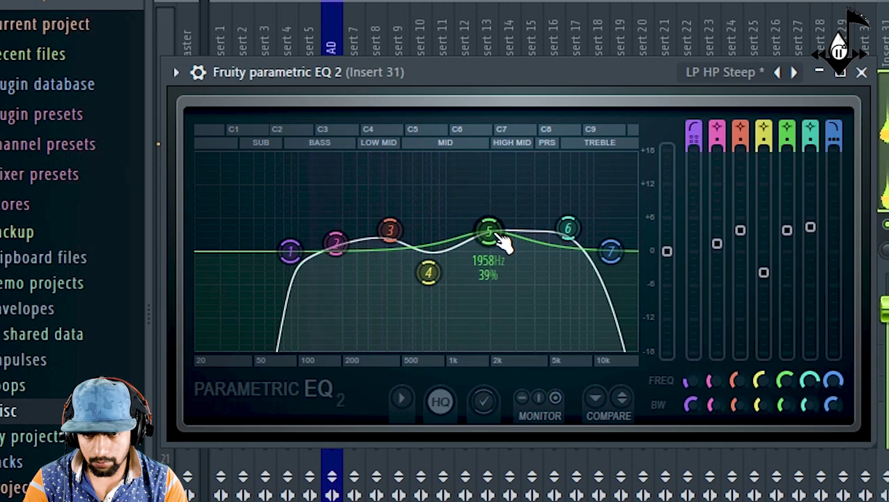
scroll(496, 237, down, 2)
scroll(561, 234, down, 2)
scroll(389, 242, down, 2)
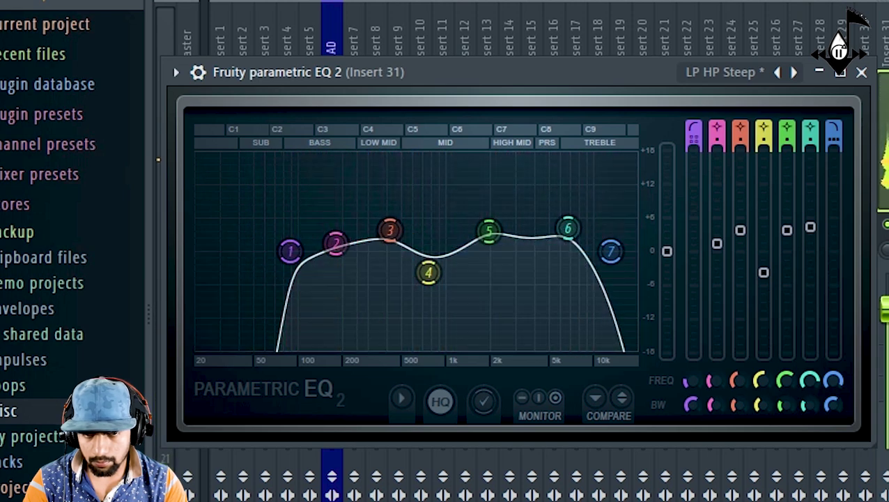
click(862, 72)
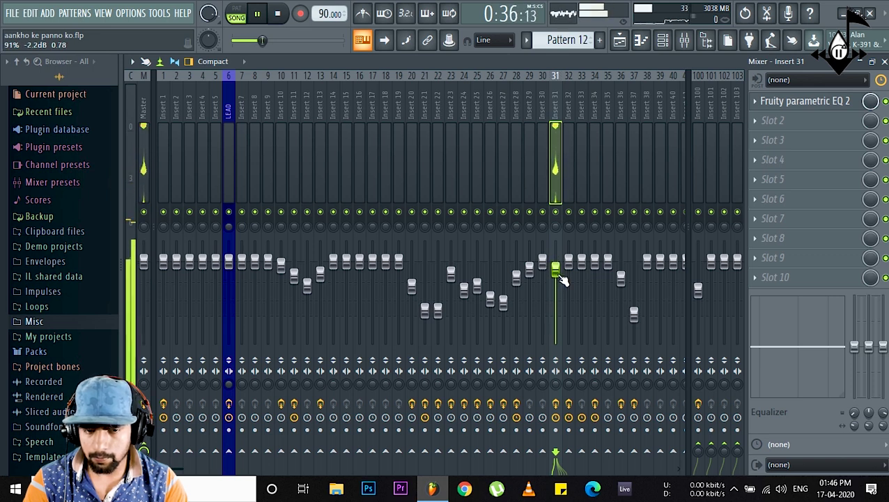
Step: Set Insert 31's fader to about 90%, return to the playlist and stop playback
drag(559, 269, 559, 270)
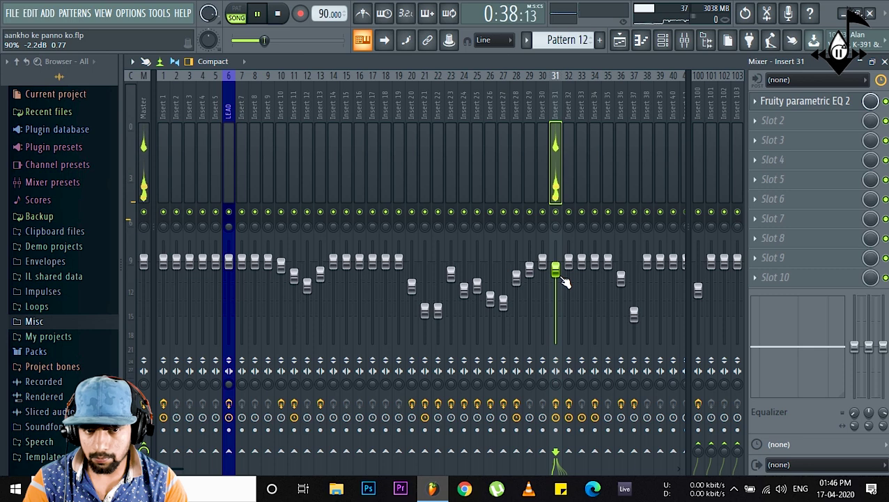
click(619, 44)
key(space)
scroll(564, 143, down, 2)
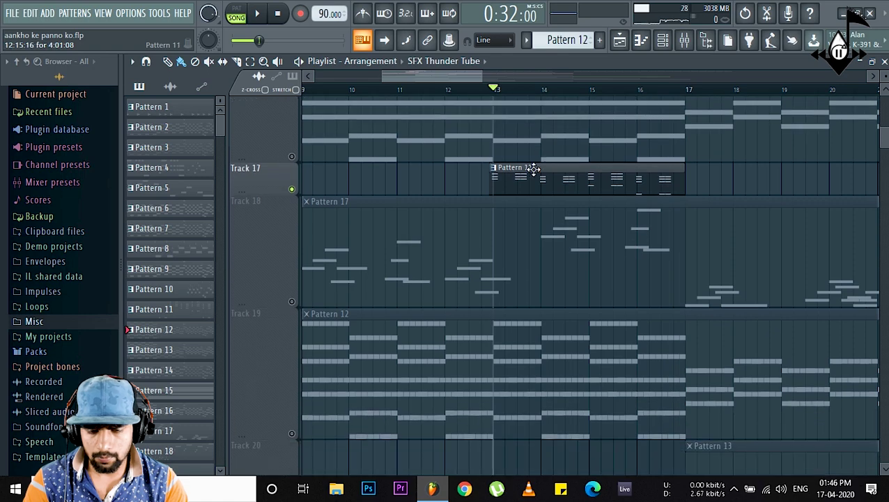
Step: Add SAUSAGE FATTENER to slot 5 of Insert 31, raise Fatness slightly, set Color to 3.0% and close it
click(708, 40)
click(777, 180)
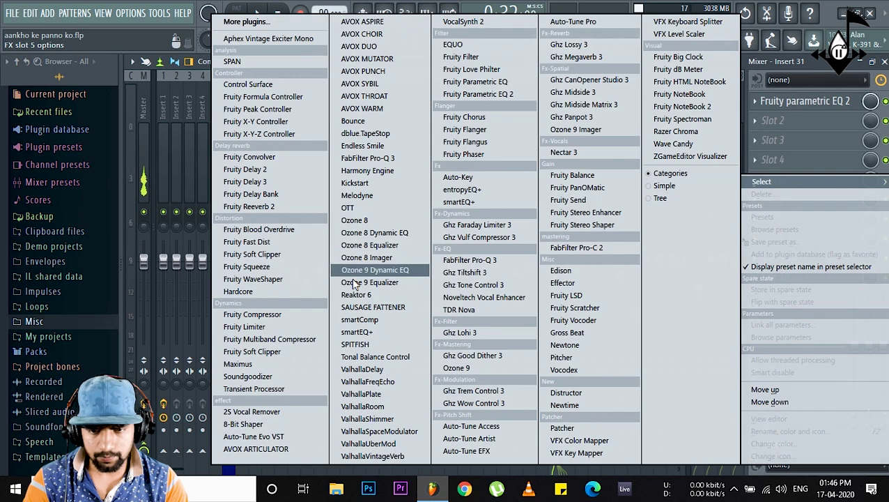
click(375, 314)
mouse_move(420, 305)
mouse_down()
mouse_move(419, 260)
mouse_move(428, 292)
mouse_up()
click(265, 22)
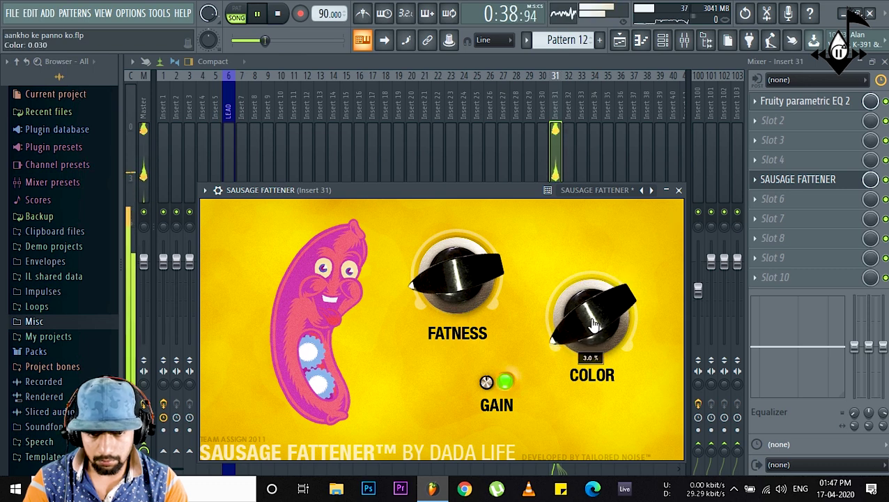
click(678, 189)
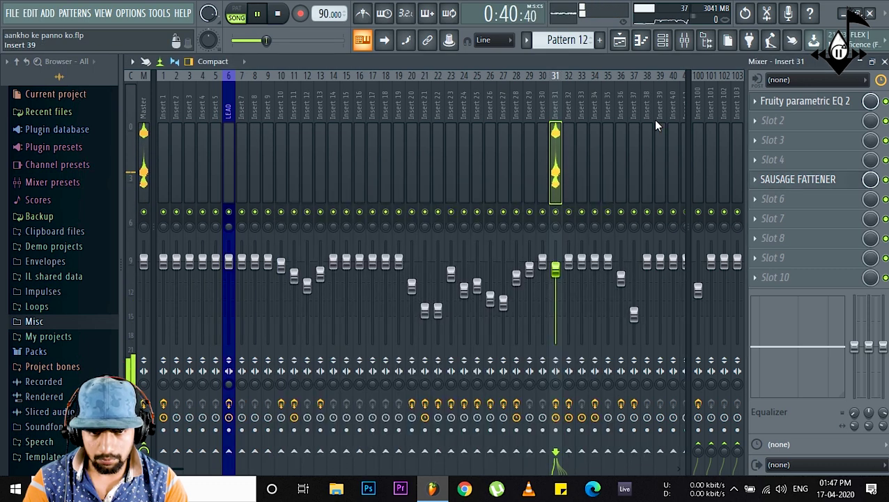
Step: Return to the playlist, solo track 20 with Pattern 13 and play it from bar 17
click(619, 39)
key(space)
scroll(377, 292, down, 3)
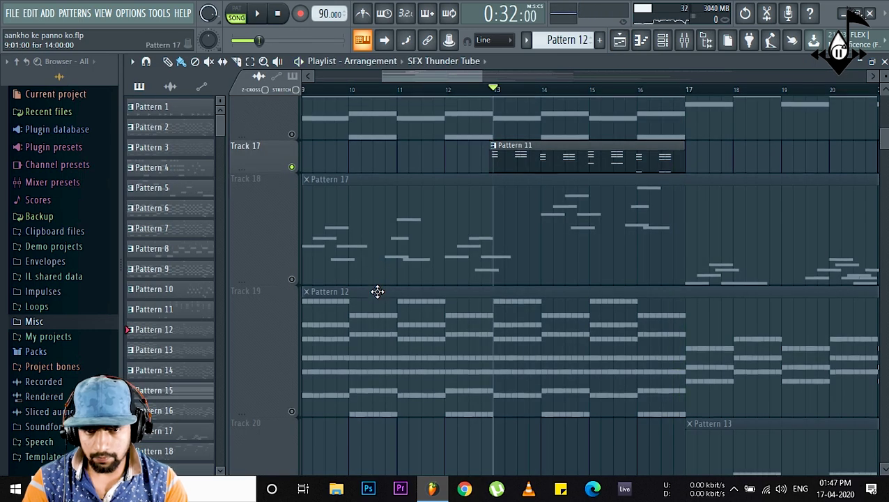
scroll(476, 94, down, 5)
scroll(404, 201, down, 2)
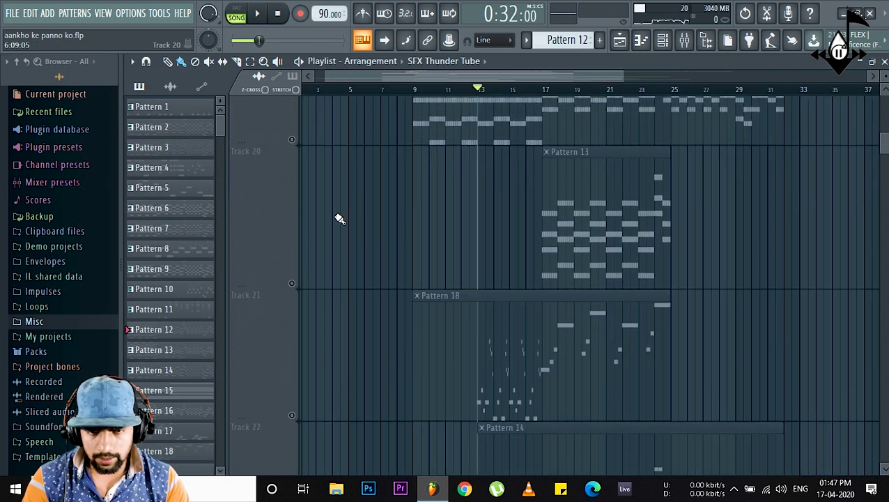
click(293, 283)
click(540, 89)
key(space)
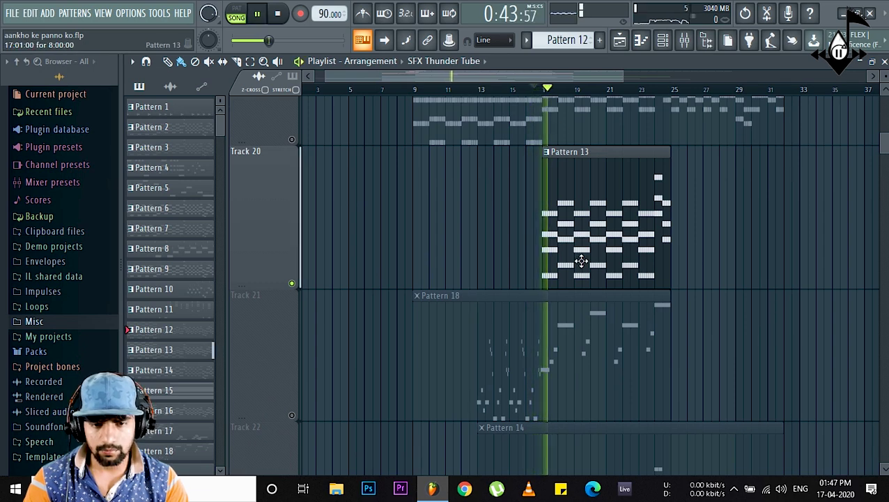
Step: Add Fruity Parametric EQ 2 to slot 1 of mixer Insert 34
click(684, 40)
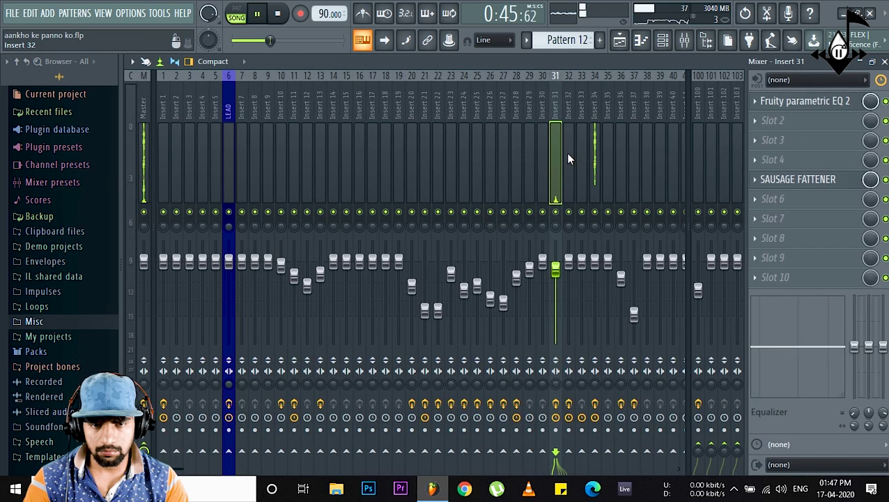
click(593, 155)
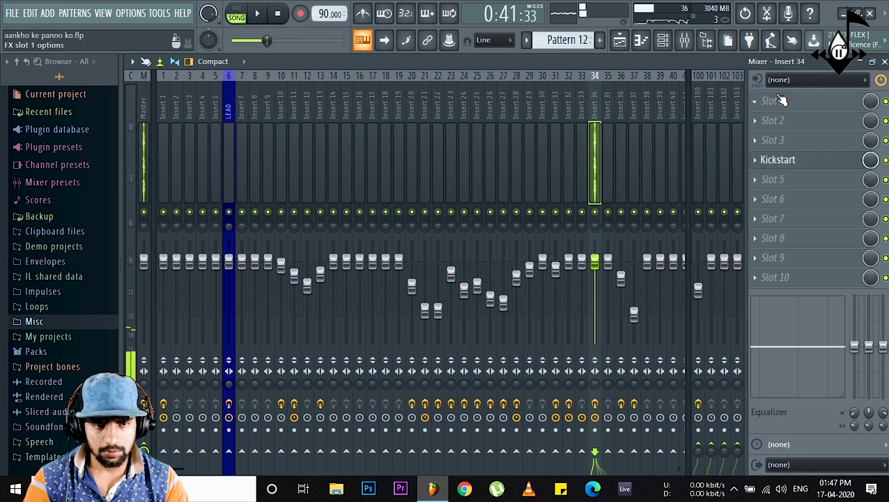
click(774, 101)
click(478, 94)
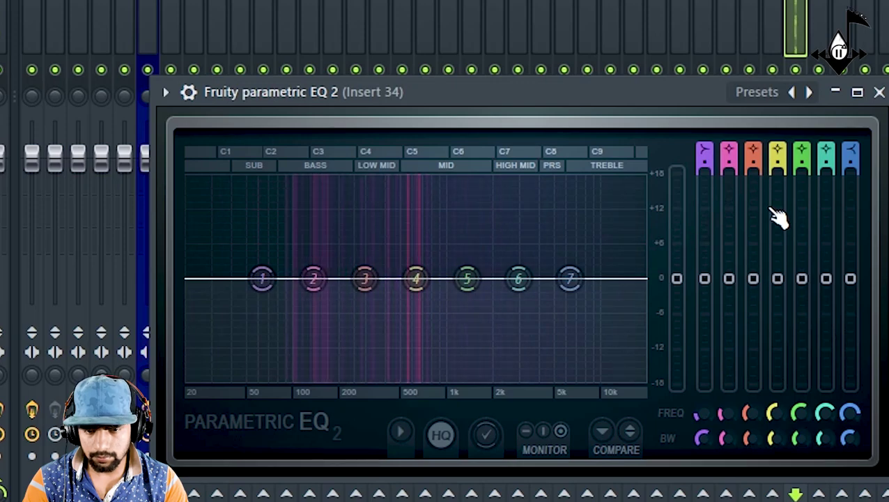
Step: Load the LP HP Steep preset, move band 1 slightly higher, and set band 7 to a Gentle order at about 9698 Hz
click(809, 92)
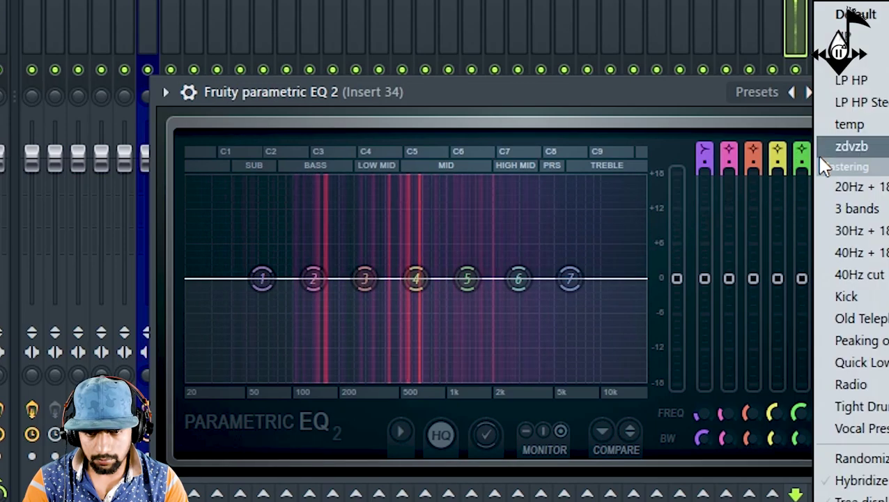
click(867, 112)
drag(317, 277, 286, 279)
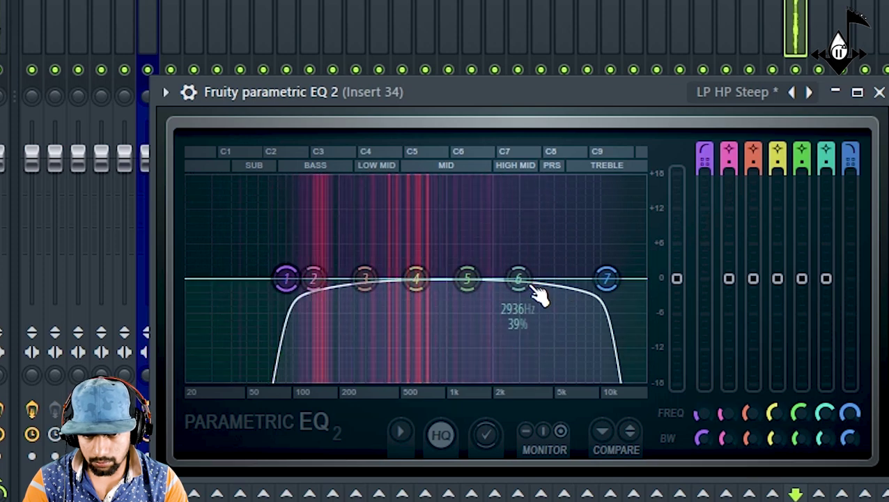
right_click(613, 290)
mouse_move(661, 362)
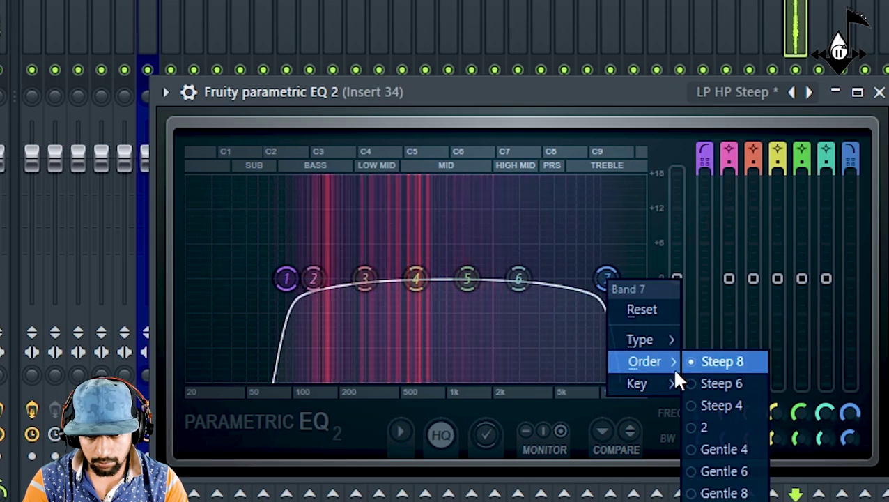
click(737, 450)
drag(615, 277, 607, 277)
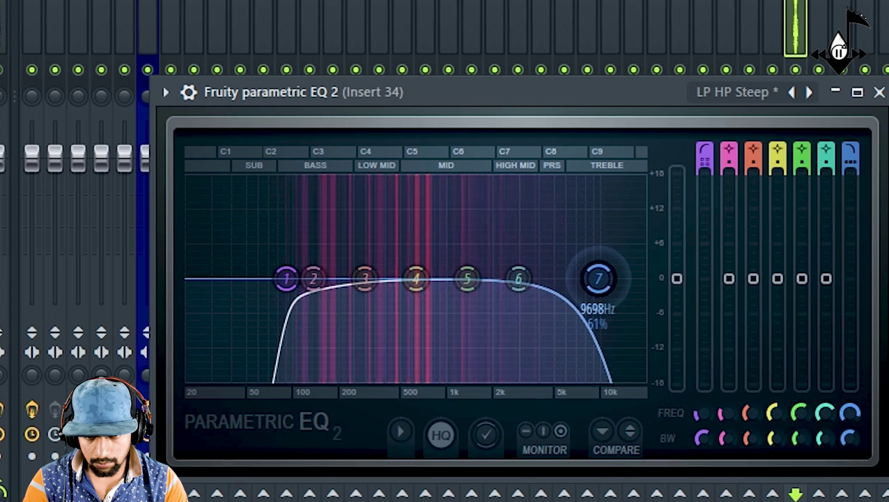
Step: Boost bands 2, 3, 5 and 6 slightly and cut band 4 at about 715 Hz in the Insert 34 EQ
drag(519, 279, 527, 261)
drag(467, 278, 469, 267)
drag(416, 278, 418, 299)
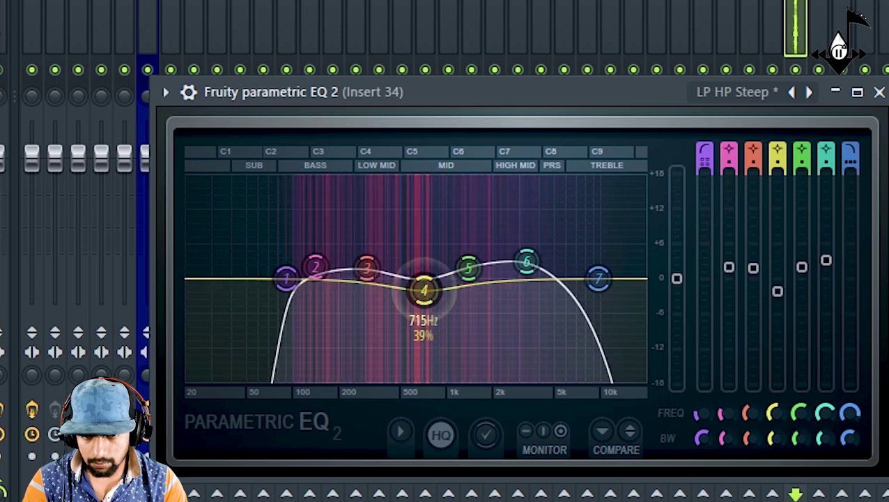
Step: Cut band 5, boost band 6 strongly at about 7268 Hz, and move band 7 to a higher frequency
drag(469, 268, 477, 296)
drag(528, 262, 579, 227)
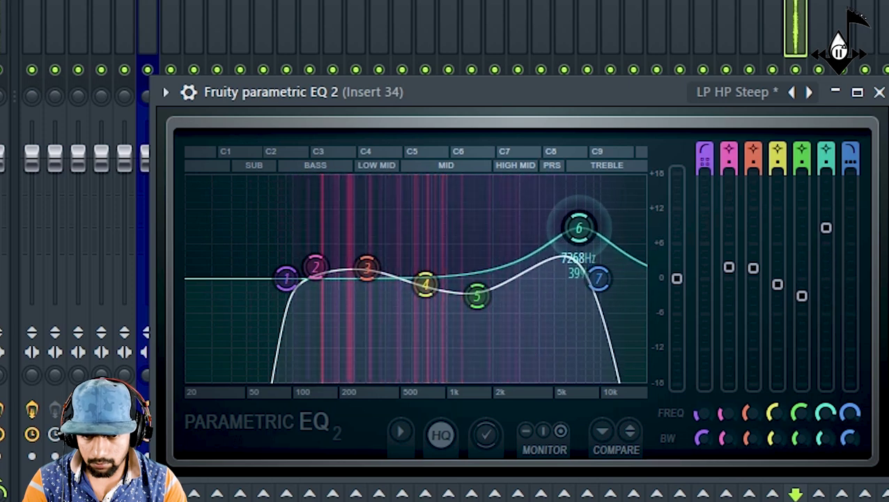
drag(598, 278, 627, 288)
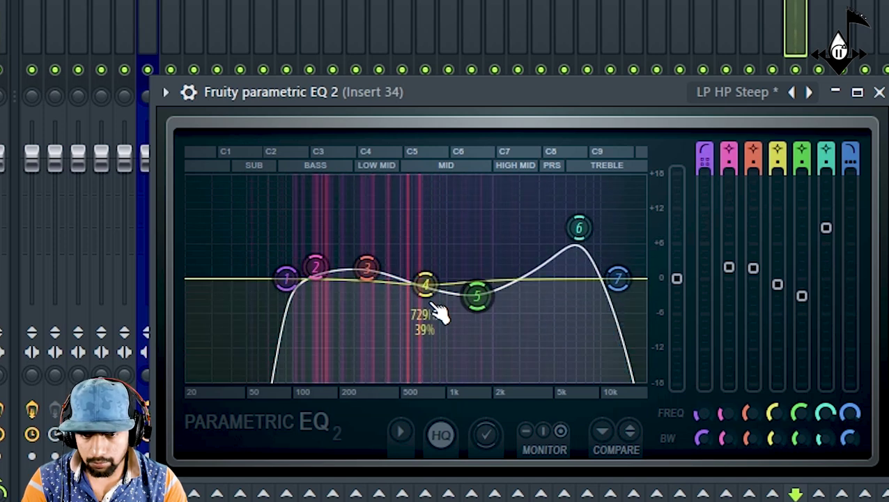
Step: Cut band 2, raise bands 3, 4 and 6, lower band 5 further, and close the Insert 34 EQ
drag(322, 280, 326, 299)
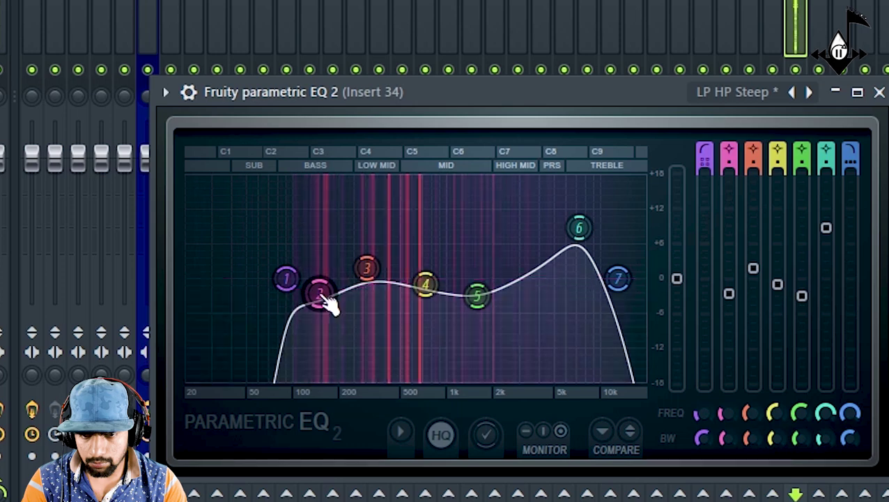
drag(368, 267, 370, 252)
mouse_move(425, 285)
mouse_down()
mouse_move(423, 262)
mouse_move(424, 275)
mouse_up()
drag(472, 305, 480, 310)
drag(580, 227, 578, 223)
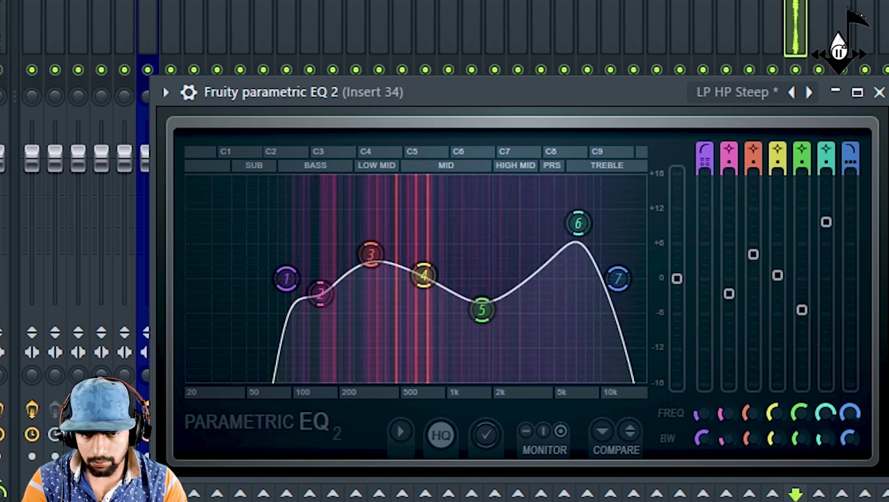
click(880, 92)
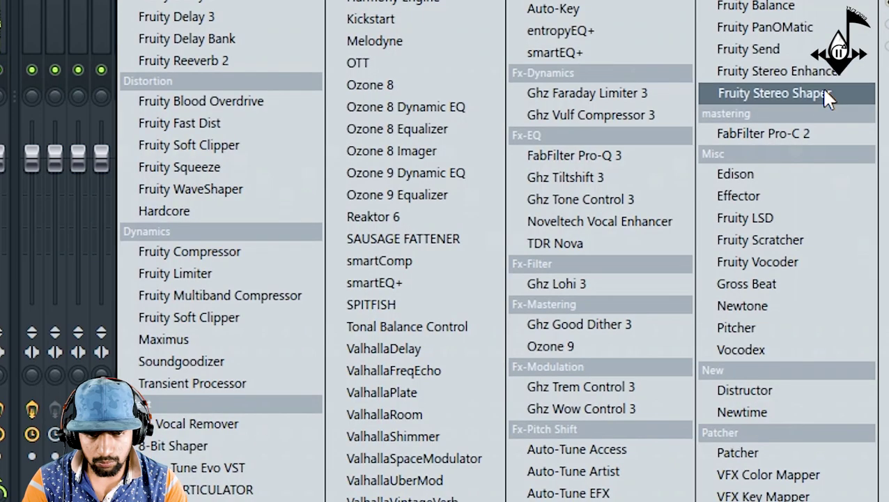
Step: Add Fruity Stereo Shaper to slot 6 of Insert 34 with a preset offsetting delay and phase, and lower the insert's fader to about 94%
click(825, 95)
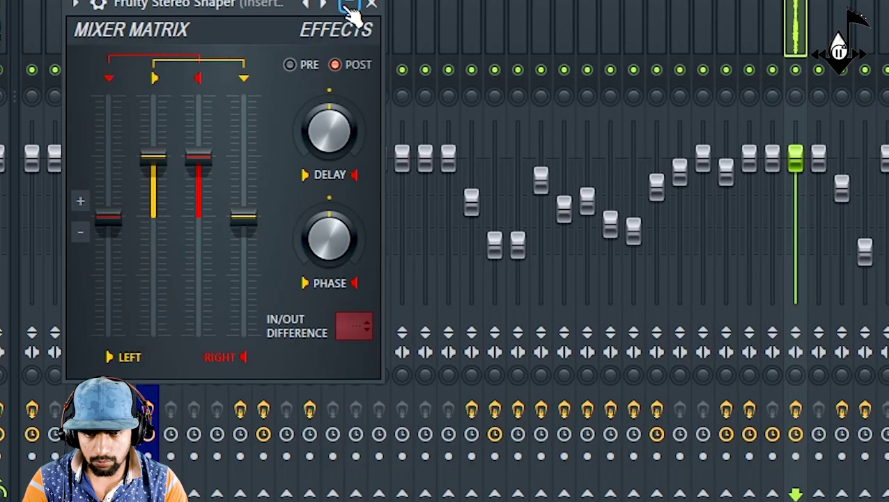
click(326, 5)
click(368, 80)
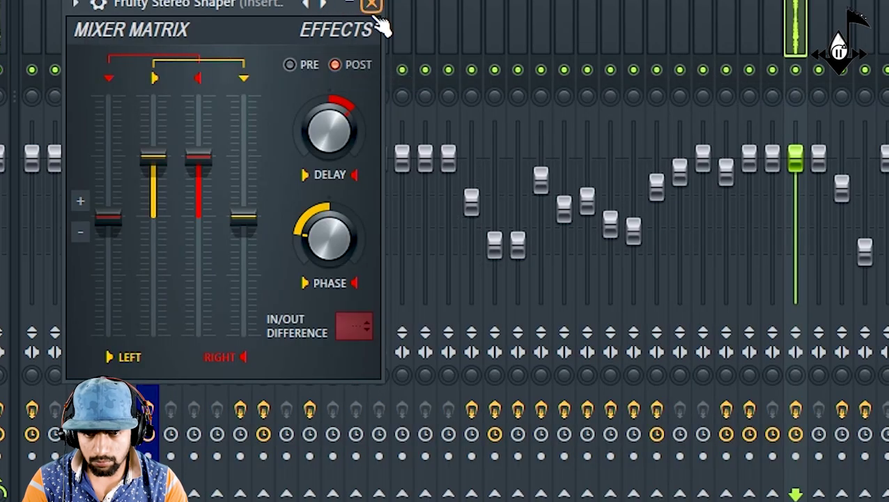
click(372, 5)
drag(799, 161, 799, 186)
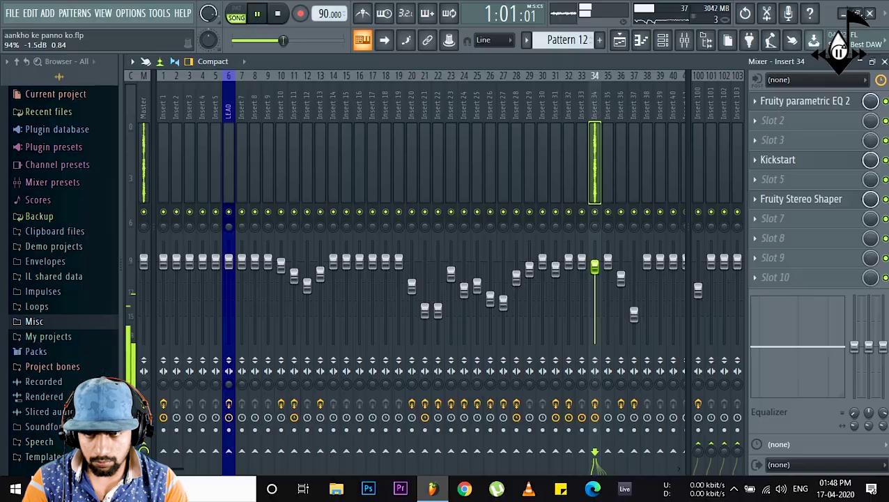
Step: Lower Insert 34's fader slightly further, and play the playlist from bar 13 with Pattern 18 on Track 21
drag(595, 275, 595, 278)
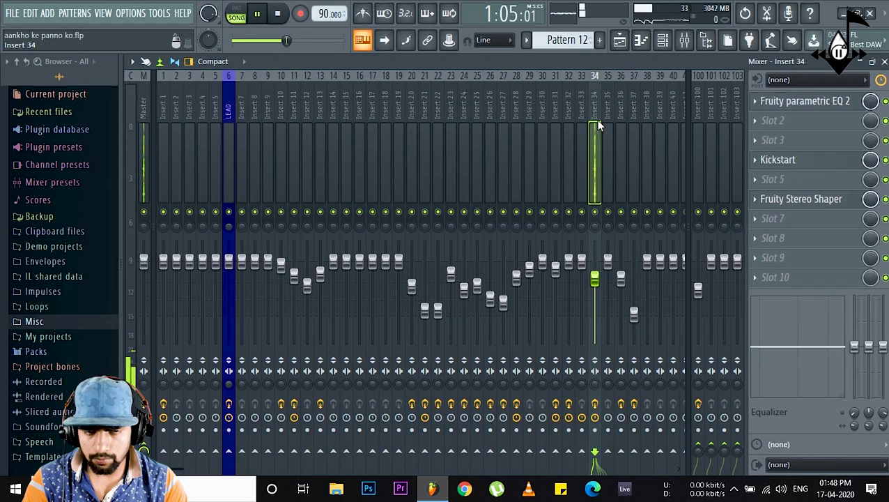
click(620, 40)
key(space)
scroll(534, 315, down, 2)
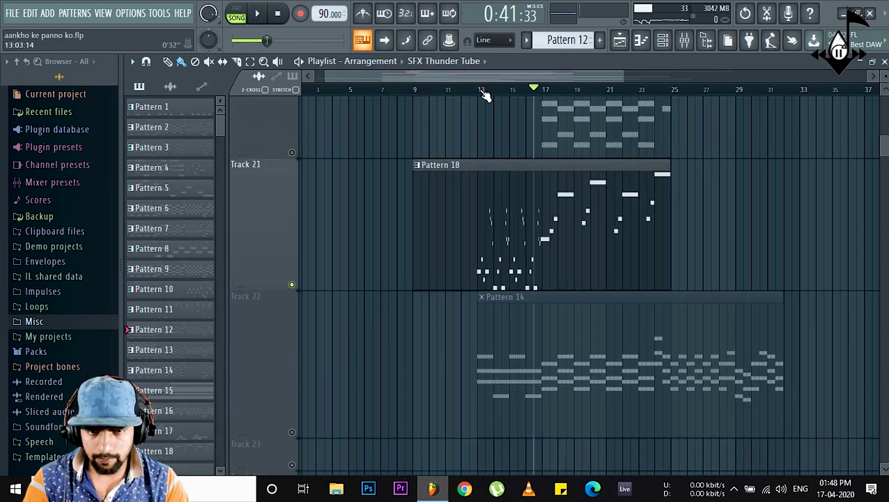
click(481, 91)
key(space)
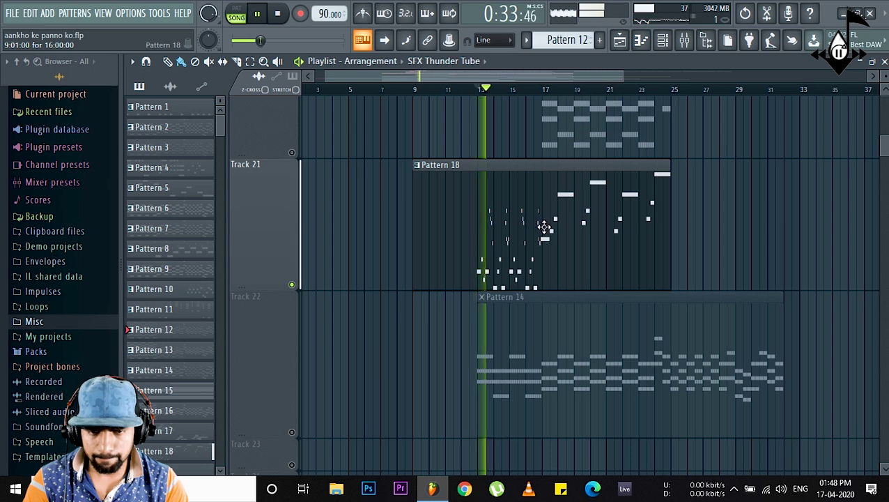
Step: Make Pattern 18 the active pattern and check in the channel rack which mixer insert its instrument uses
click(684, 40)
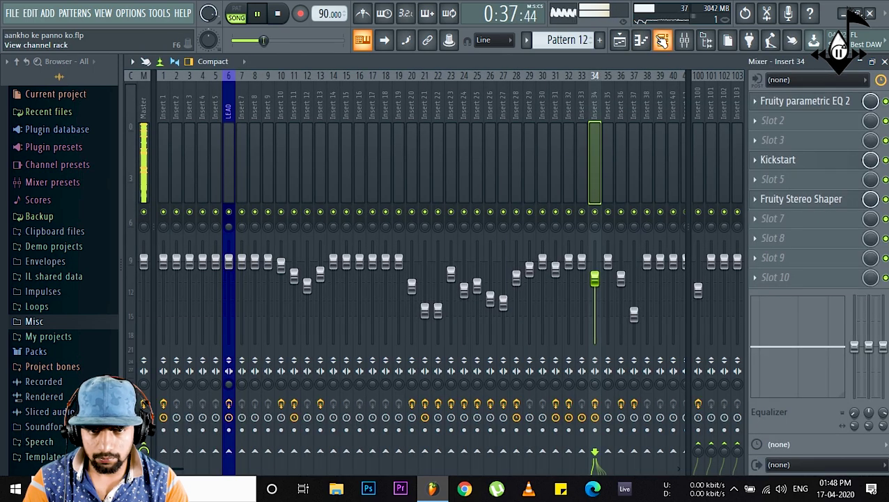
click(663, 40)
click(619, 40)
key(space)
click(594, 155)
click(684, 42)
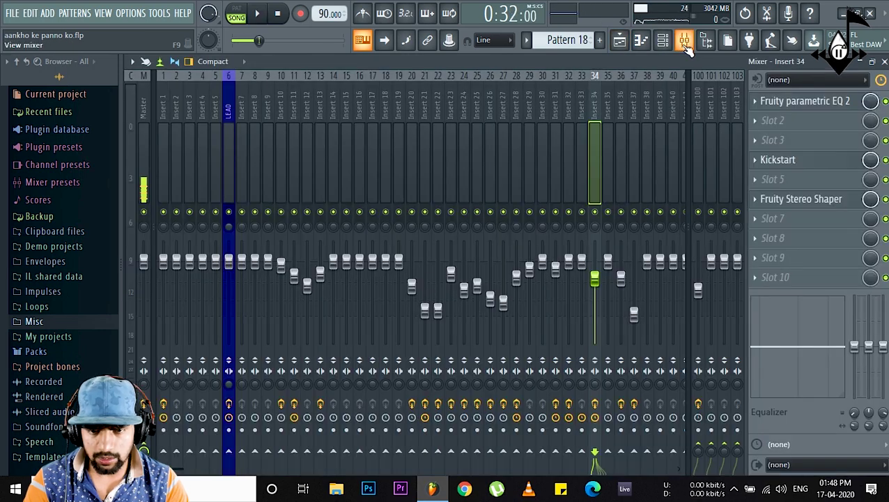
click(662, 40)
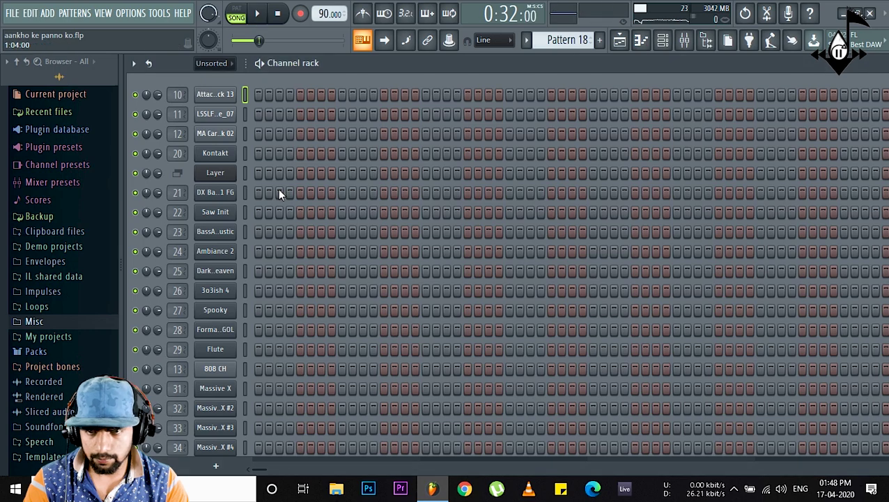
scroll(237, 115, down, 3)
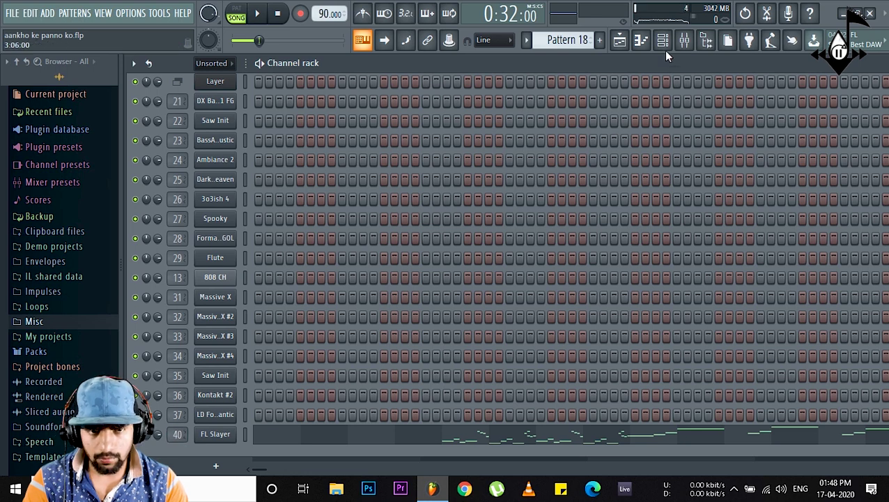
Step: Add Fruity Parametric EQ 2 to slot 1 of Insert 40 during playback and load its LP HP Steep preset
click(684, 40)
scroll(657, 160, down, 3)
key(space)
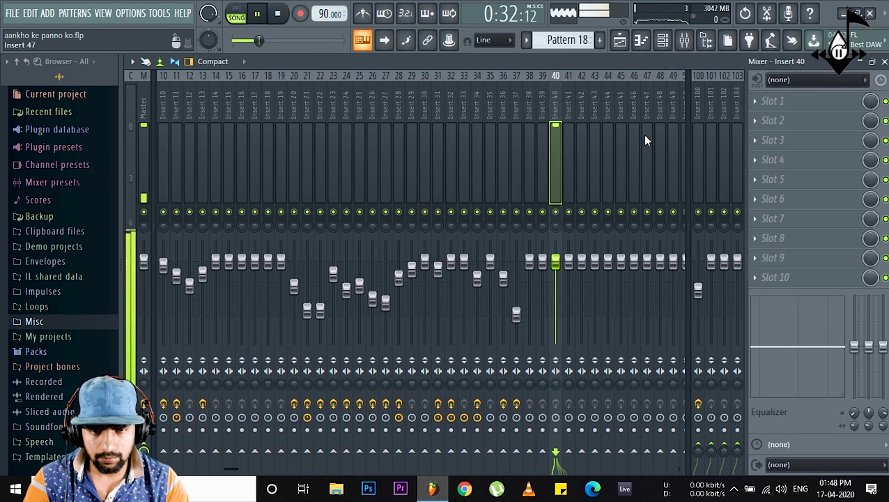
click(772, 102)
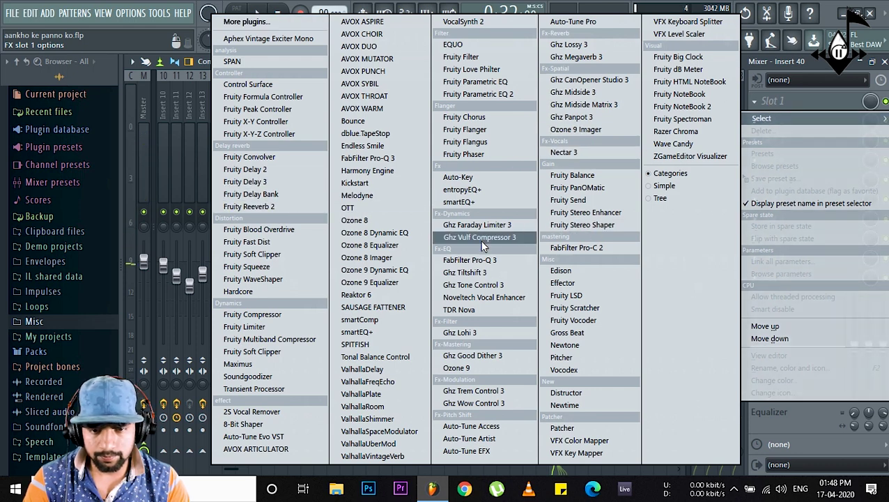
click(508, 95)
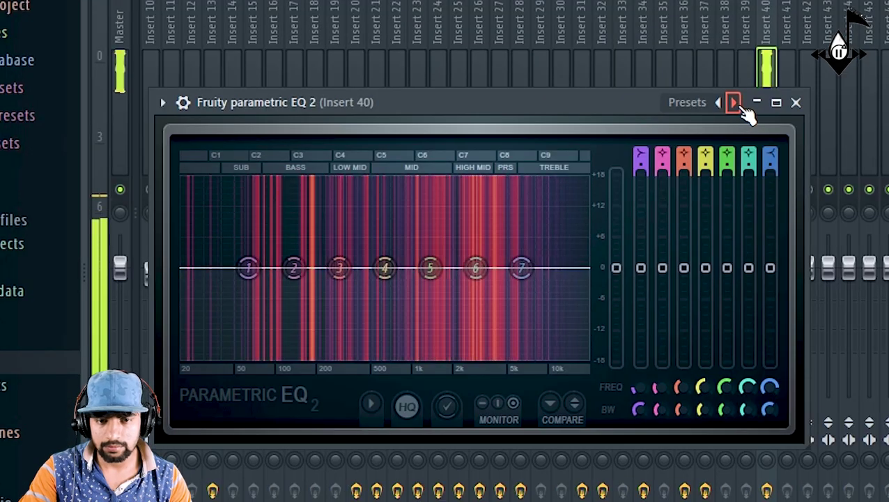
click(740, 106)
click(790, 196)
Step: Shift band 1 higher in Insert 40's EQ, boost bands 2 and 3 slightly and band 6 strongly, and cut bands 4 and 5
drag(296, 268, 268, 267)
drag(475, 267, 514, 252)
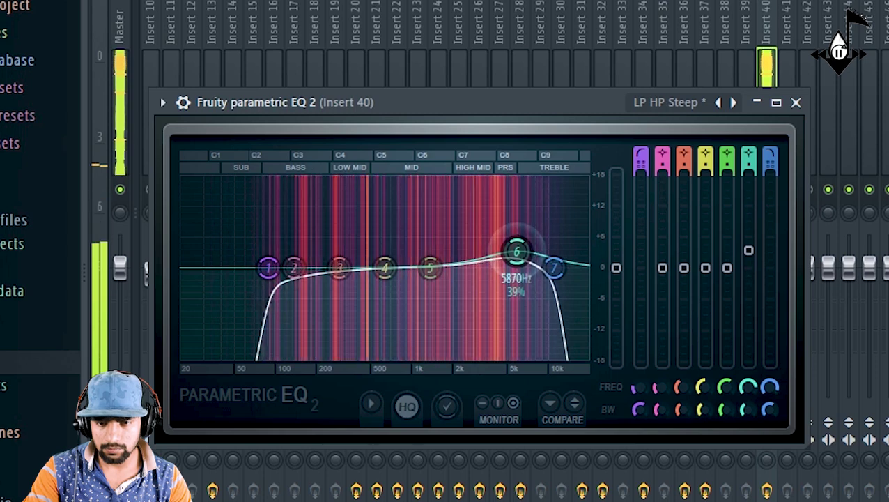
drag(293, 267, 299, 253)
drag(339, 267, 387, 290)
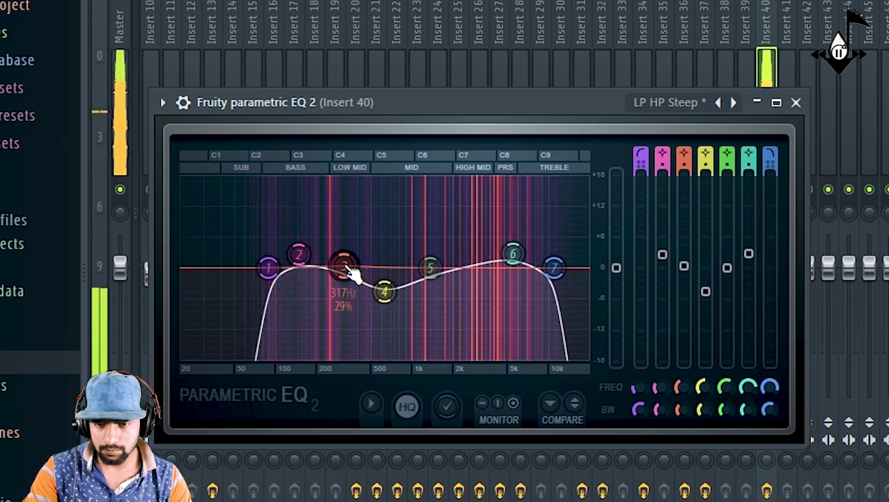
mouse_move(432, 273)
mouse_down()
mouse_move(440, 283)
mouse_move(436, 278)
mouse_up()
drag(512, 253, 511, 236)
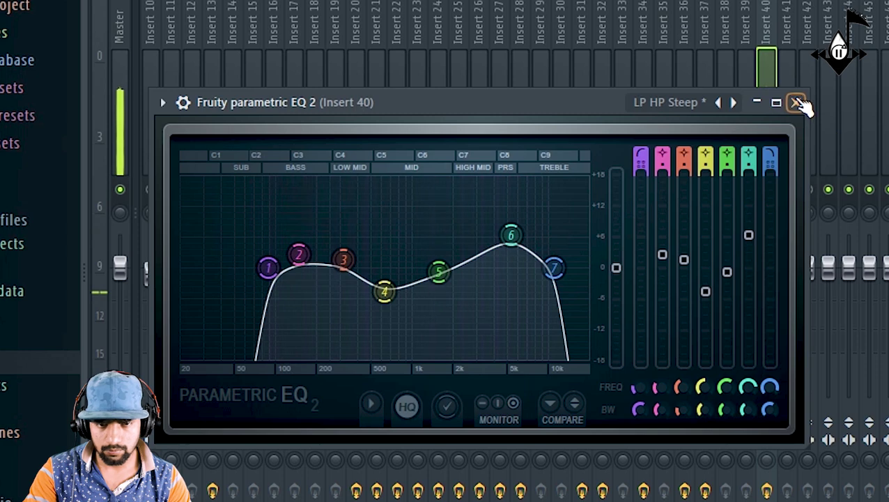
click(795, 103)
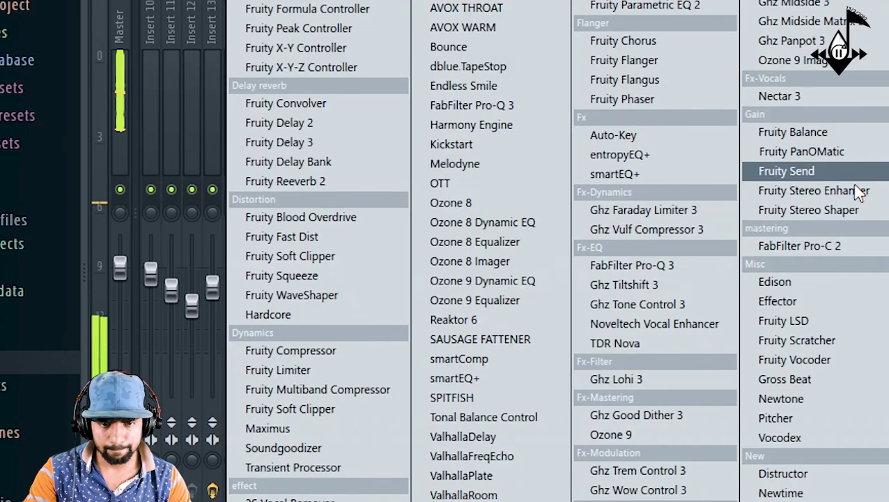
Step: Add Fruity Stereo Shaper to slot 5 of Insert 40 with the Stereoize preset and lower the insert's fader
click(840, 213)
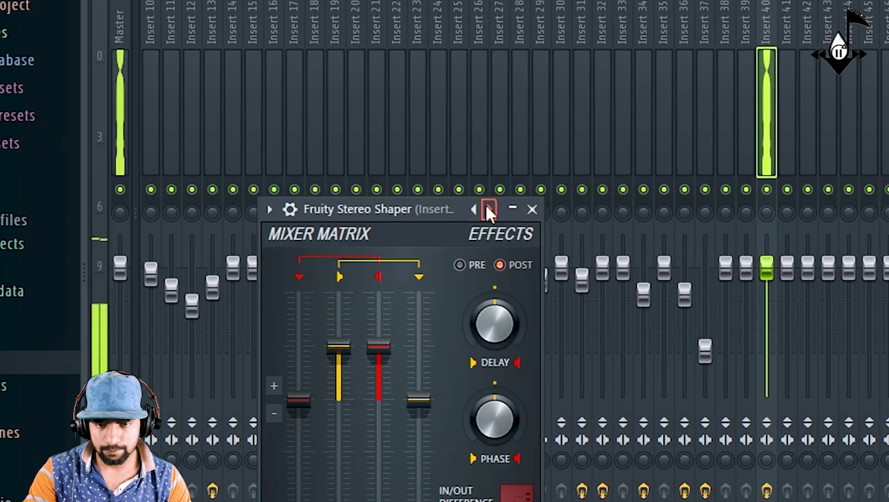
right_click(488, 210)
click(538, 119)
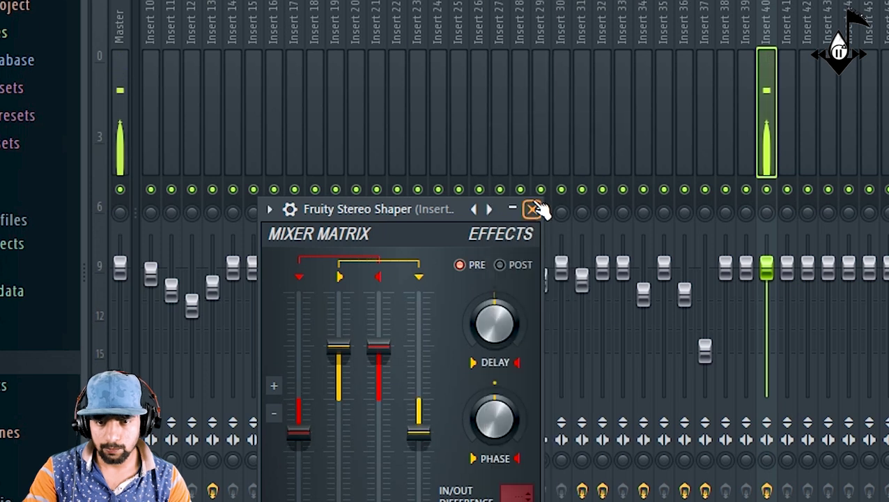
right_click(490, 209)
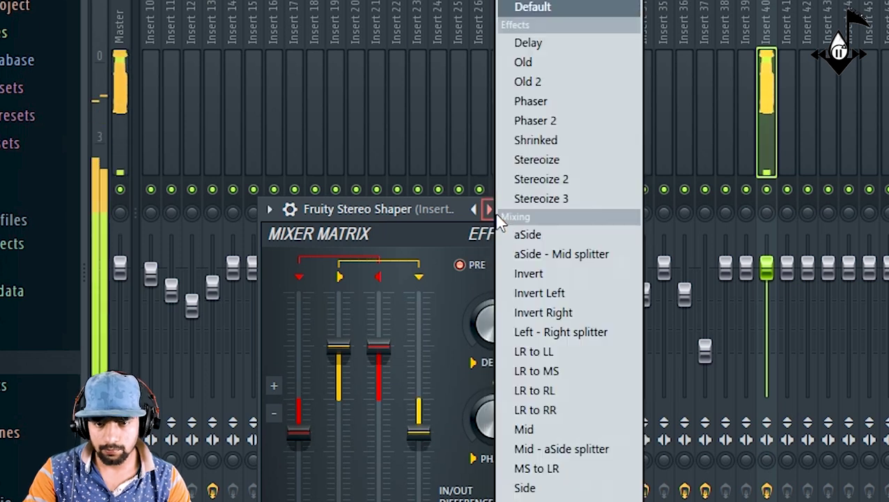
click(561, 160)
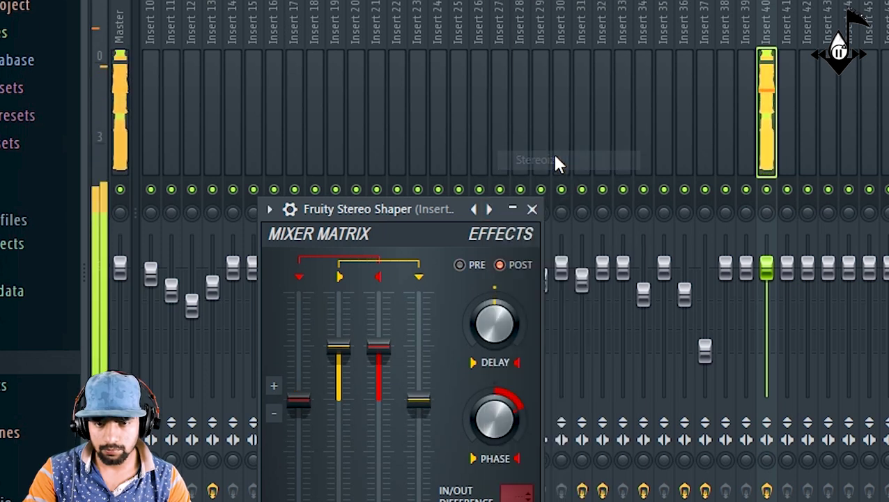
click(531, 209)
drag(766, 273, 766, 307)
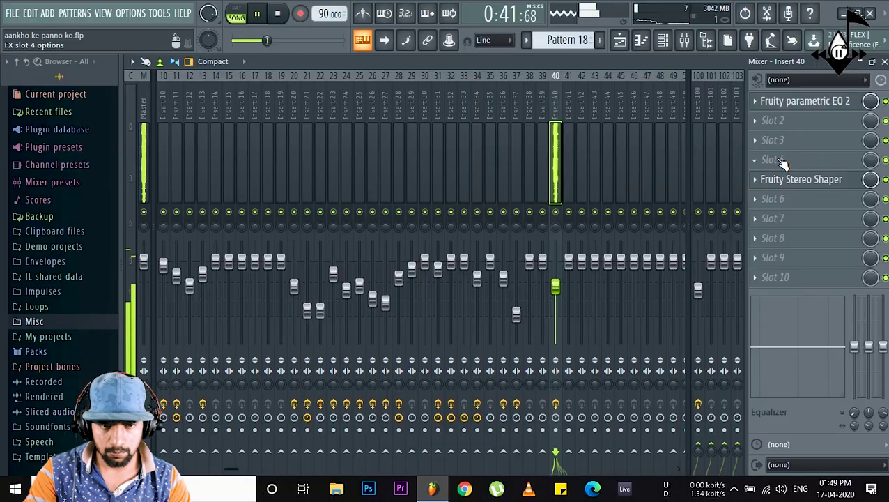
Step: Add Sausage Fattener to slot 4 of Insert 40, turn up its controls, and lower the insert's fader to about 60%
click(782, 163)
click(381, 305)
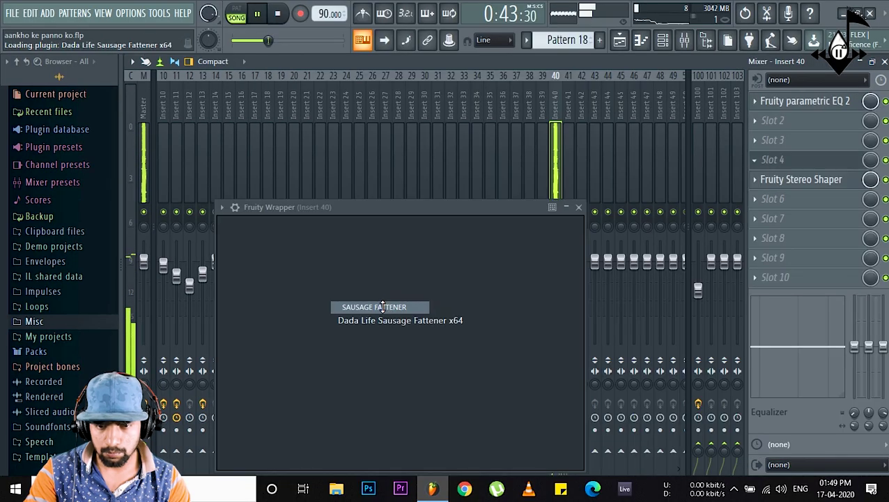
drag(447, 307, 445, 280)
drag(583, 363, 595, 338)
click(696, 208)
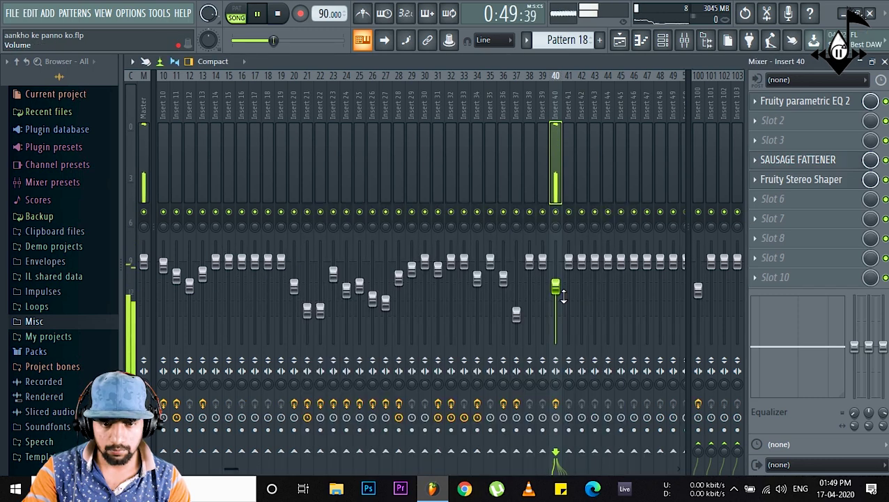
drag(557, 287, 557, 295)
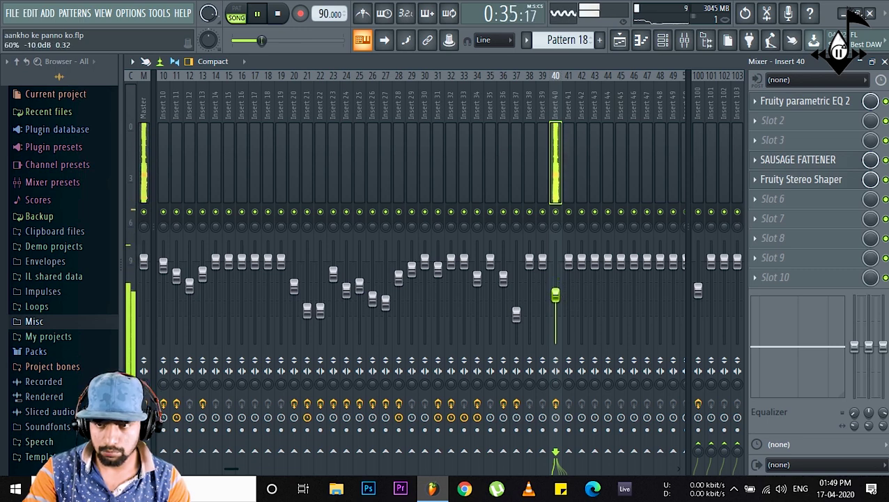
Step: Add Fruity Flanger to slot 8 of Insert 40 with about 0.11 ms delay and 1.57 ms depth, and lower the fader slightly
key(space)
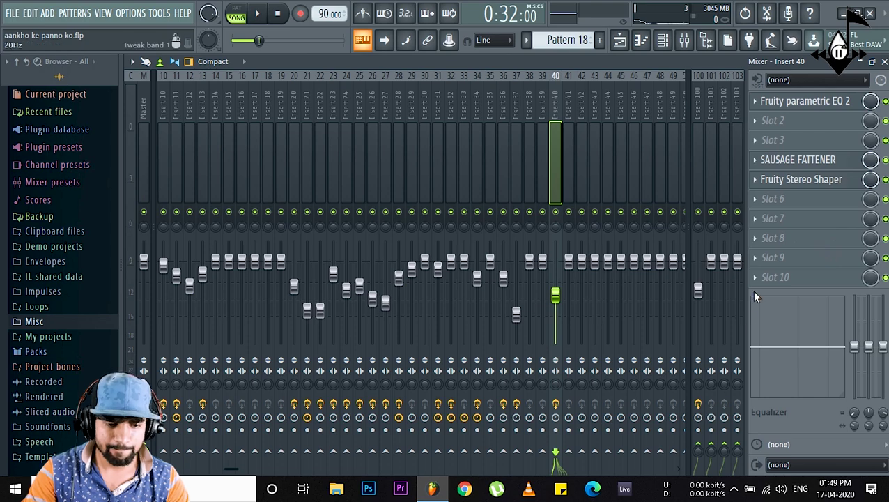
click(777, 244)
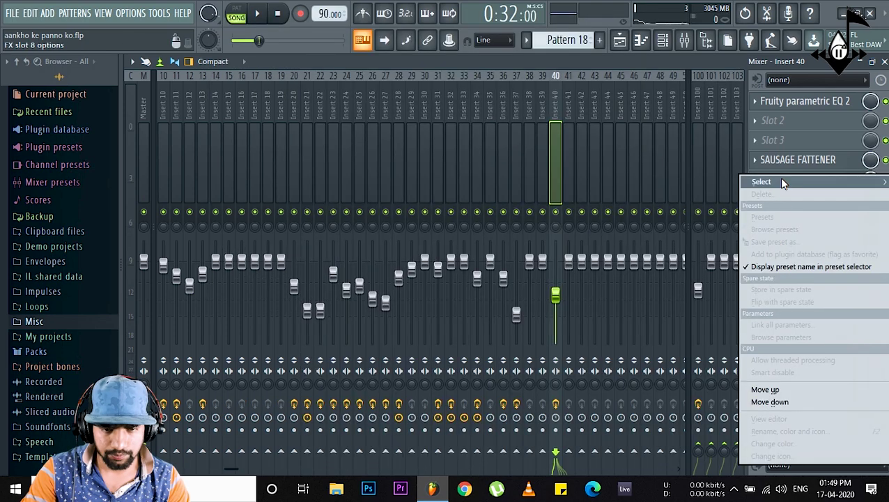
mouse_move(774, 182)
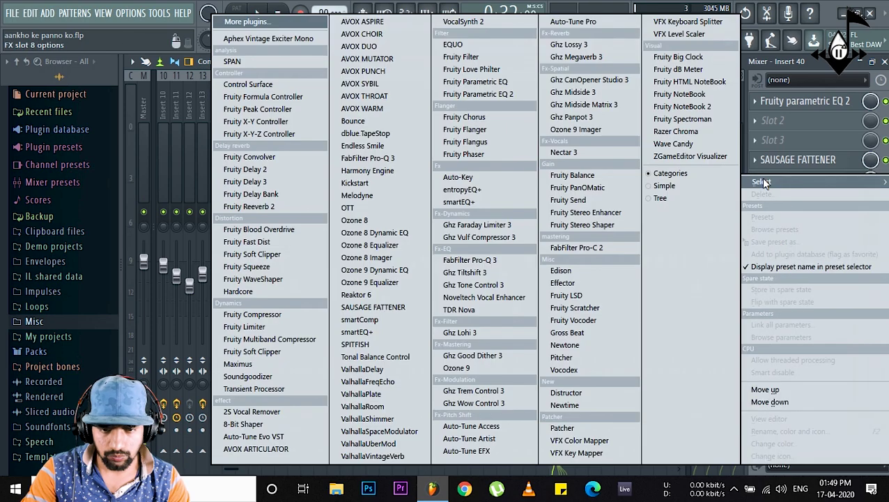
click(473, 129)
key(space)
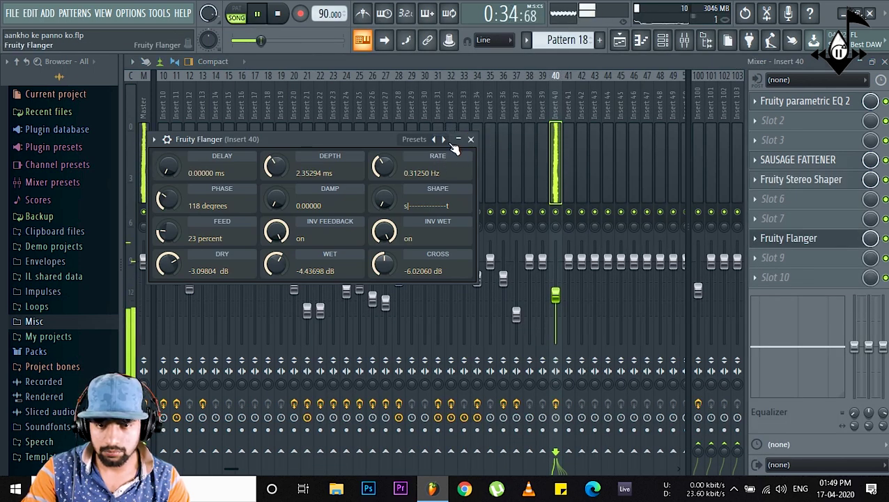
drag(169, 167, 169, 164)
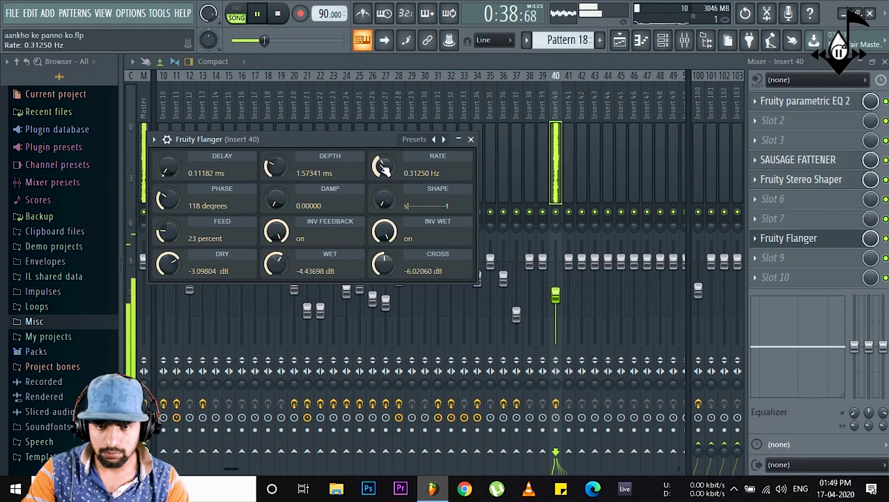
click(471, 140)
drag(556, 301, 556, 305)
Step: Solo Track 22 with Pattern 14 in the playlist and start playback from bar 13
click(619, 44)
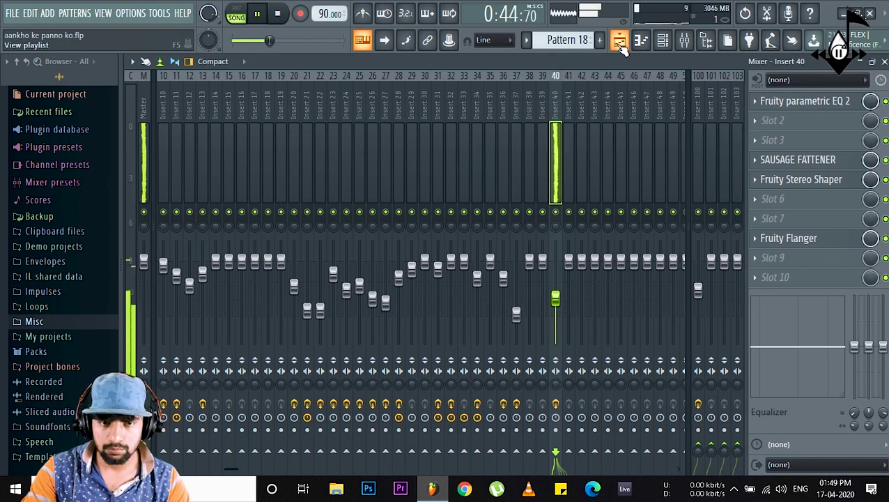
key(space)
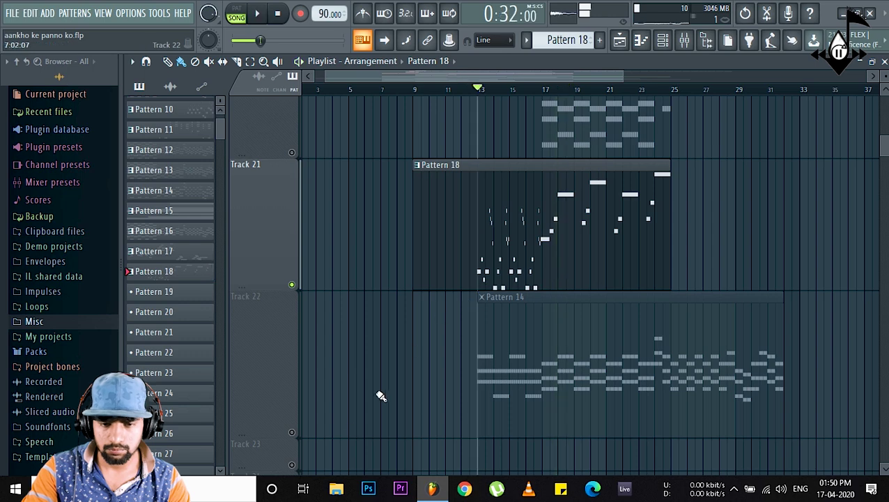
ctrl+click(291, 432)
key(space)
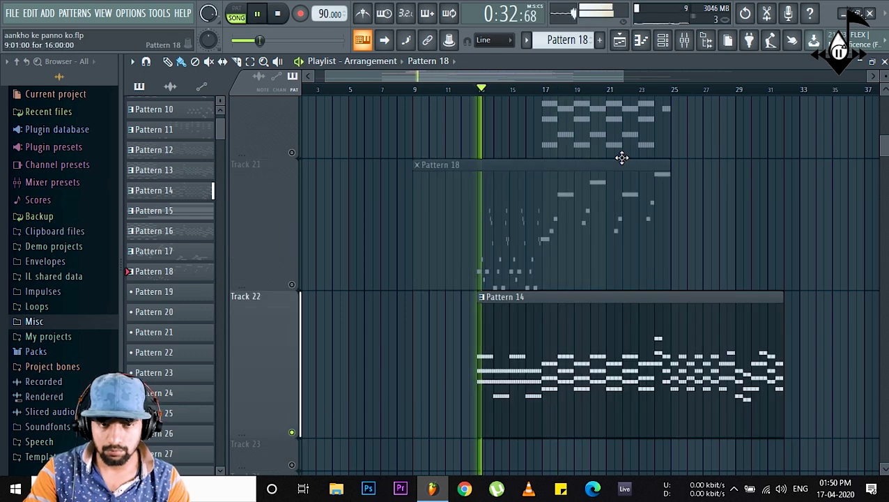
Step: Add Fruity Parametric EQ 2 to slot 1 of Insert 35 in the mixer
click(676, 40)
click(492, 160)
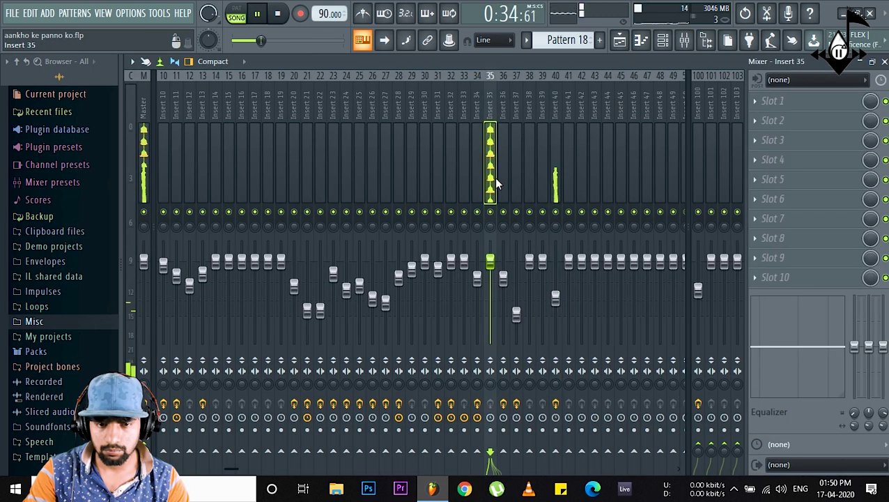
click(774, 101)
mouse_move(766, 119)
click(517, 95)
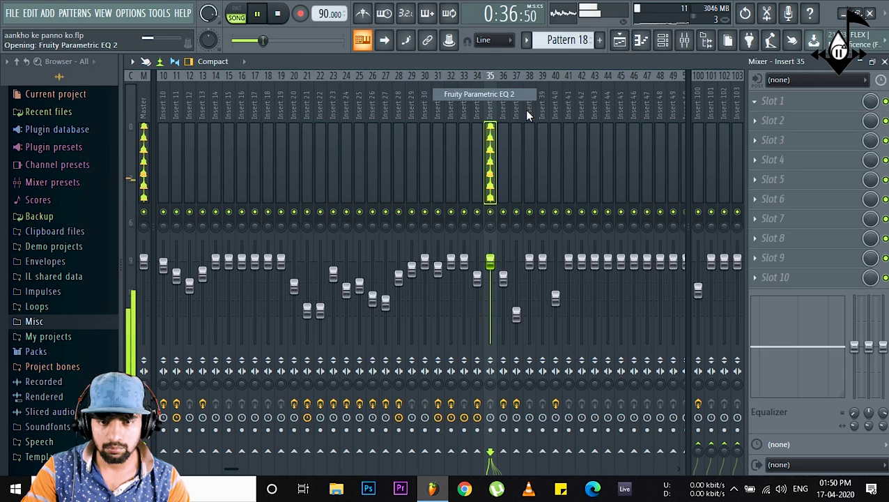
Step: Load the LP HP Steep preset in Insert 35's EQ, then lower the low bands and boost band 6 in the highs
click(499, 122)
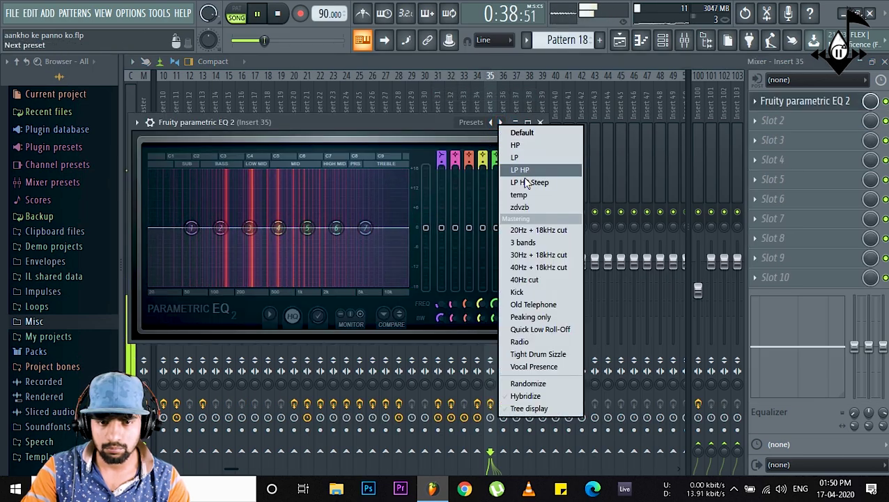
click(535, 172)
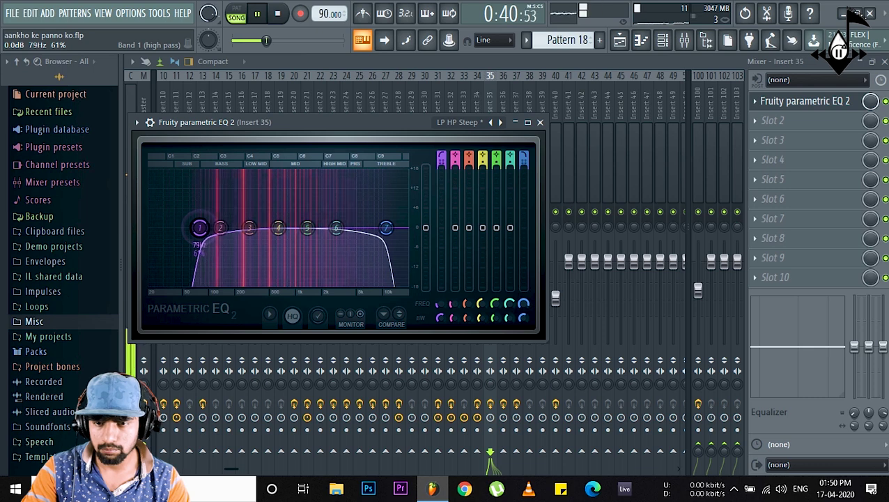
drag(219, 229, 221, 235)
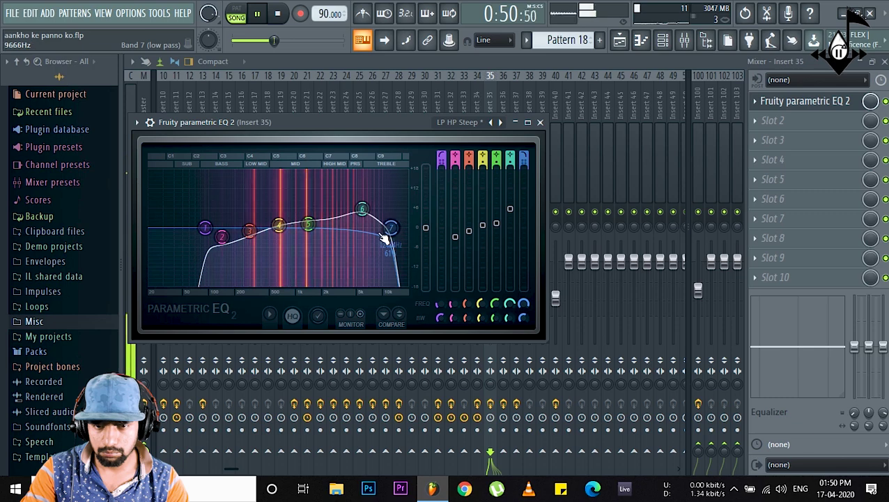
drag(363, 208, 360, 205)
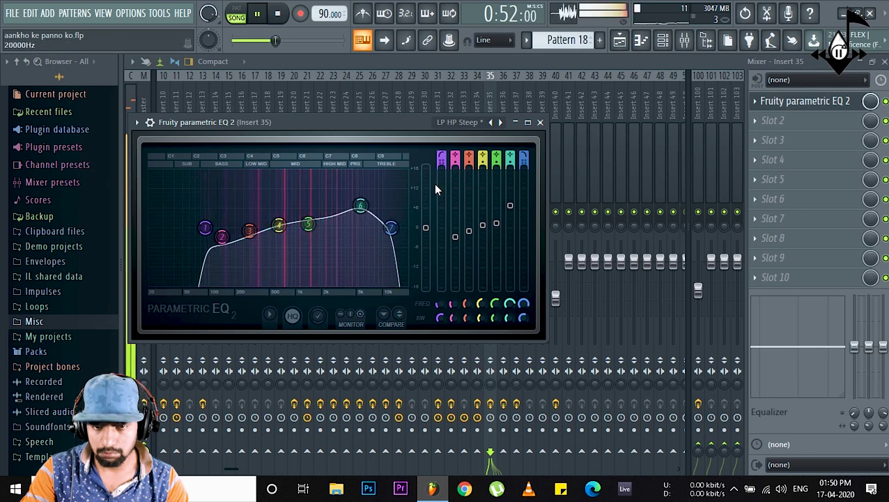
click(541, 123)
Step: Add Soundgoodizer to slot 4 of Insert 35, adjust its amount, and lower the insert's fader
click(774, 162)
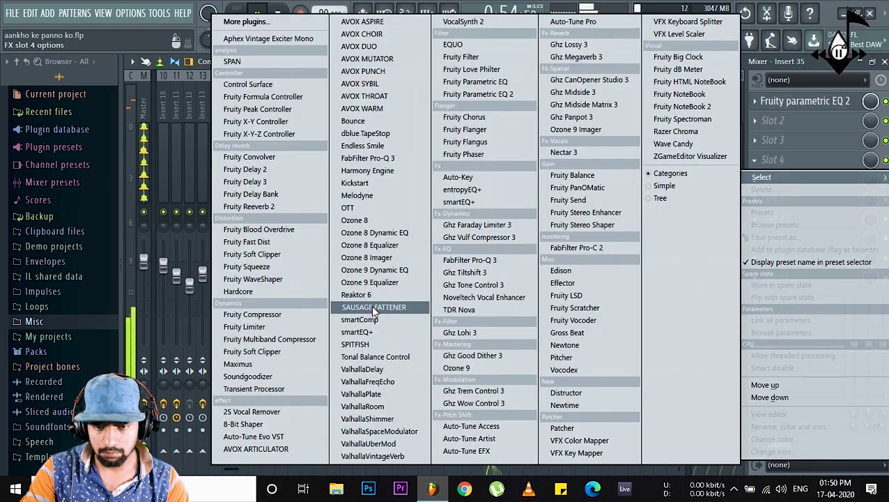
click(274, 375)
drag(262, 301, 262, 331)
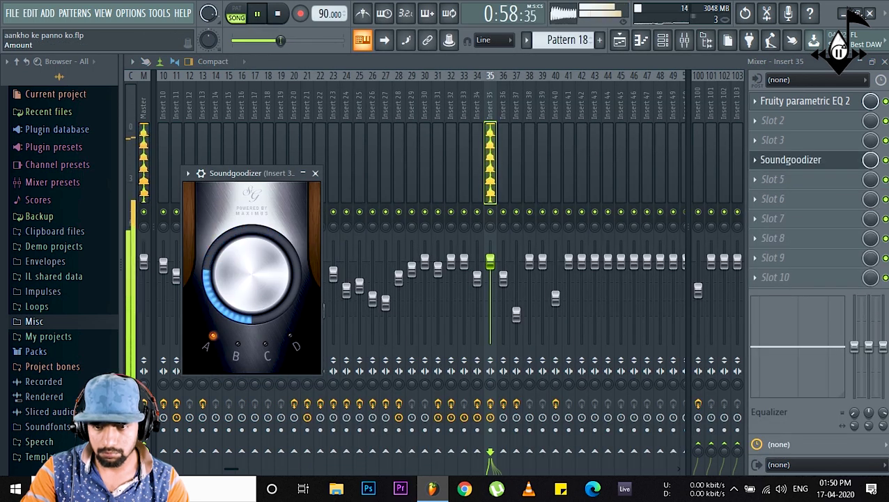
click(315, 173)
drag(490, 263, 493, 289)
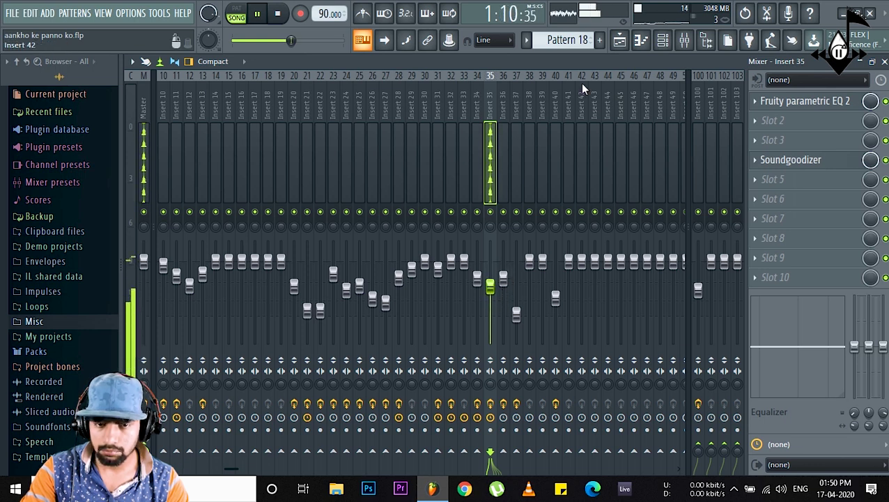
Step: Add Fruity Stereo Shaper to slot 6 of Insert 35 and try its presets, keeping a pre-effects one without delay or phase offset
click(775, 200)
click(600, 227)
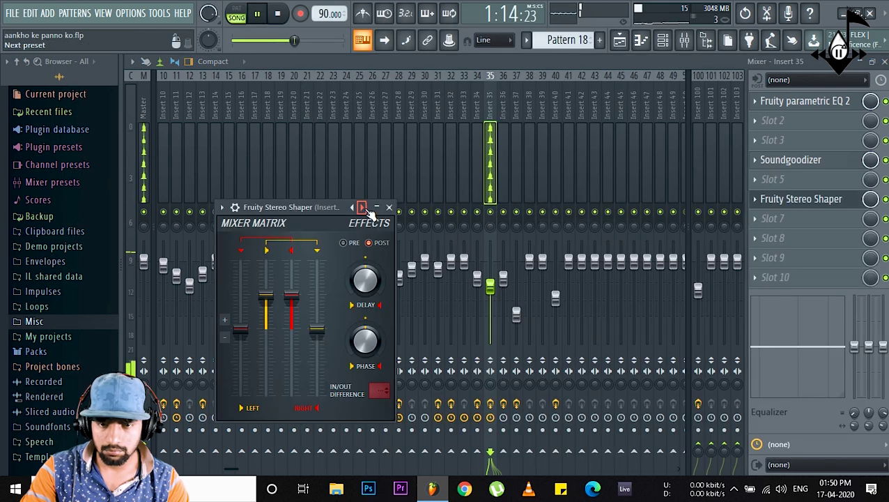
click(362, 206)
click(407, 218)
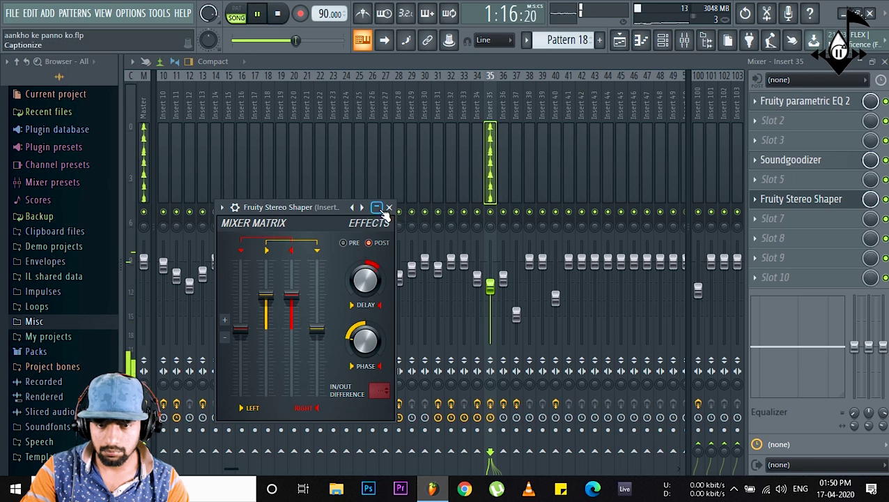
click(364, 208)
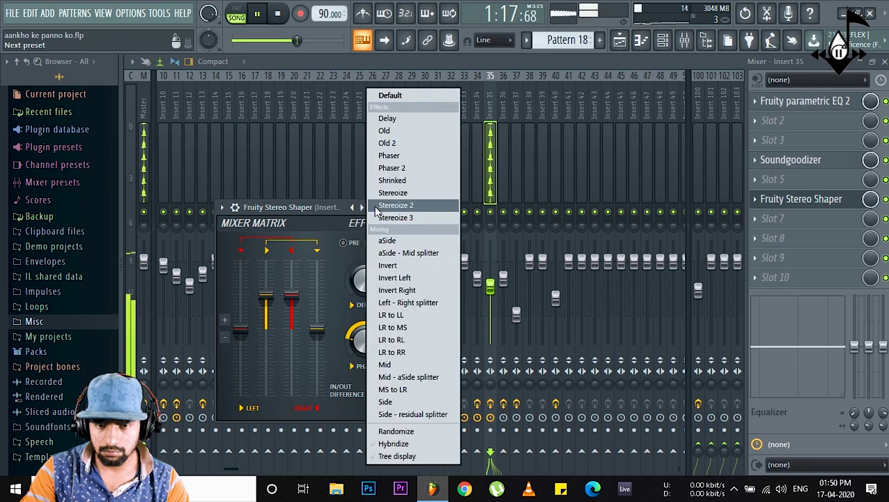
click(404, 168)
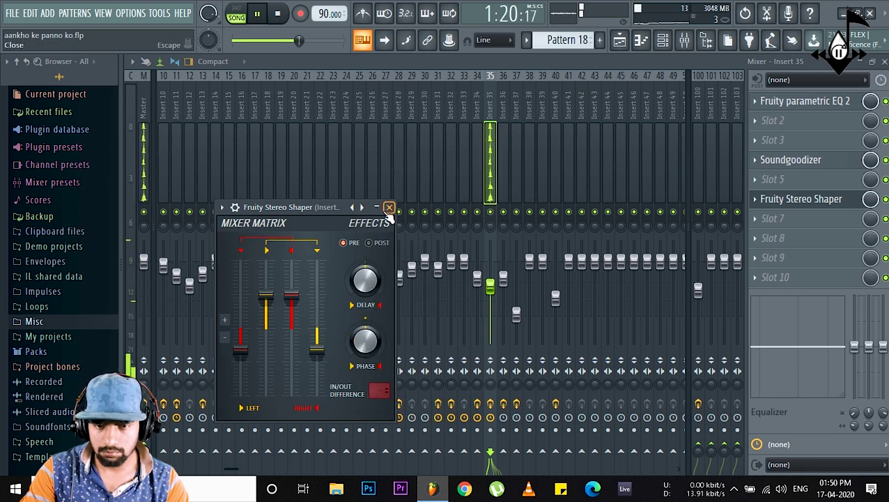
click(389, 209)
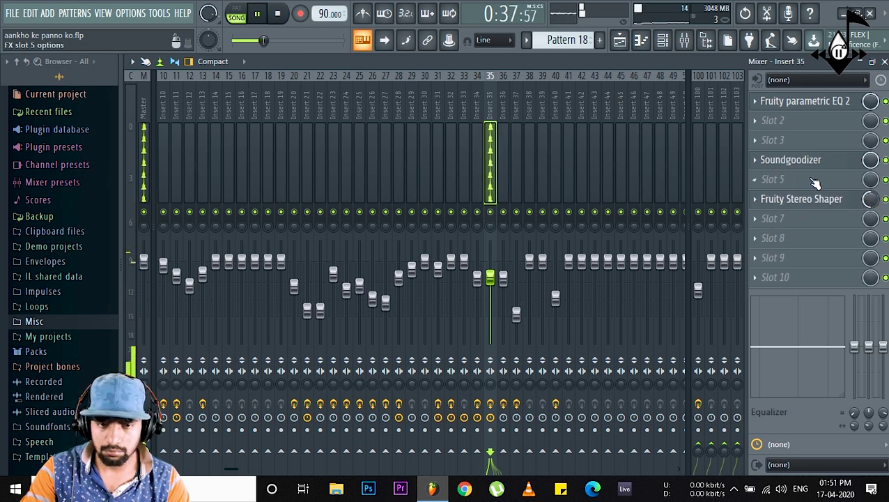
Step: Set Insert 35's fader to about 76%, stop playback, and unsolo Track 22 in the playlist
click(618, 43)
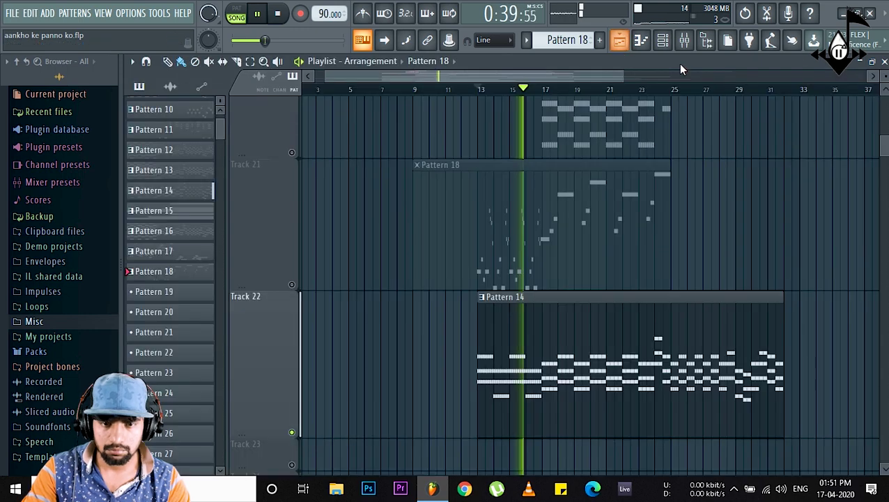
click(683, 46)
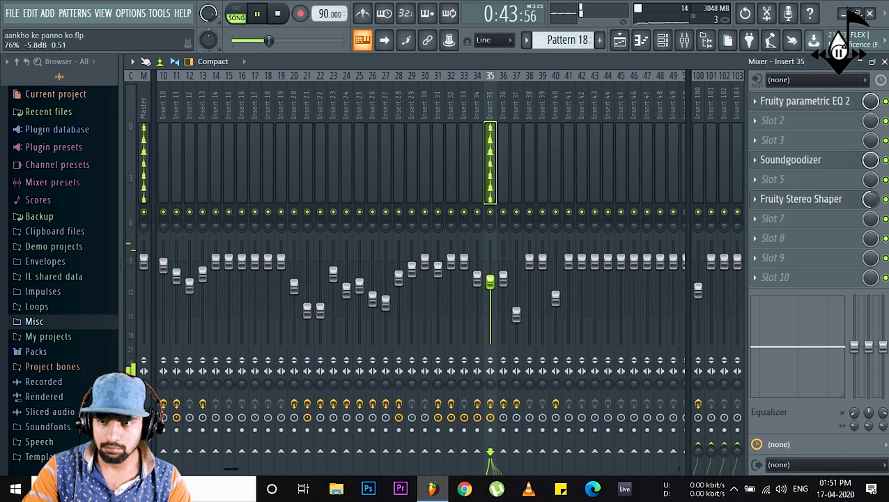
click(618, 43)
key(space)
click(292, 286)
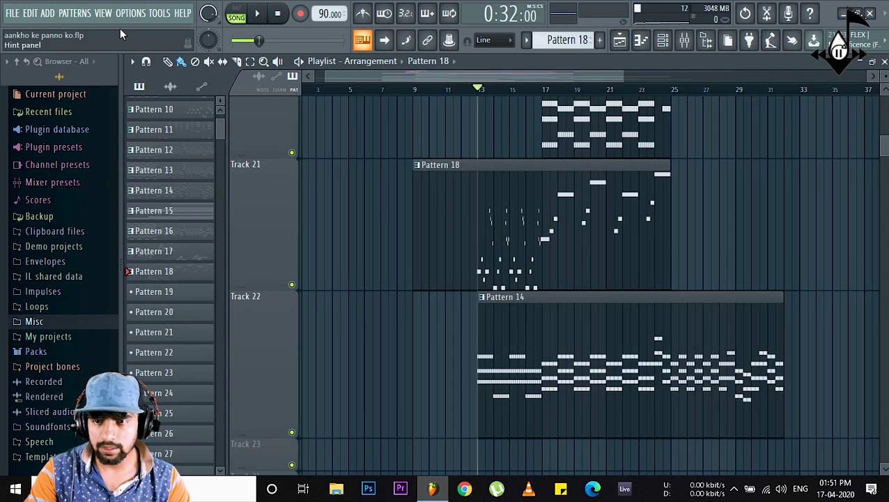
Step: Review the audio device and CPU settings, and run one of the project macros
click(130, 12)
click(146, 55)
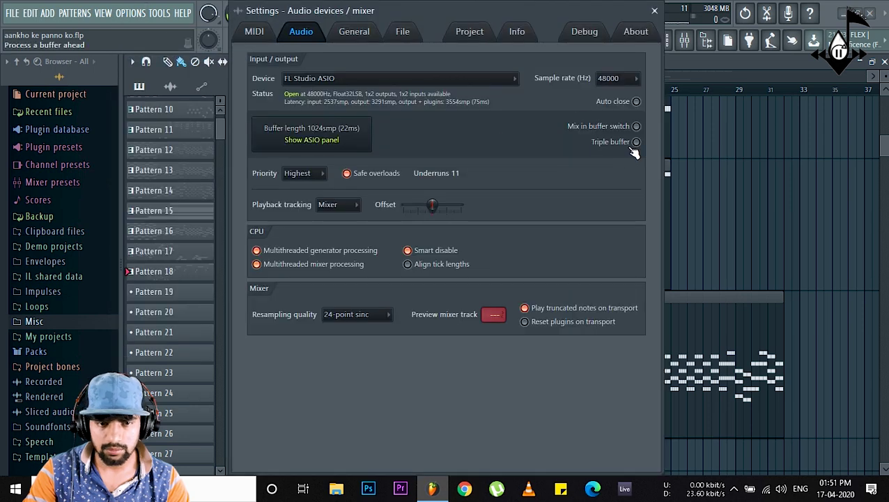
click(655, 11)
click(161, 13)
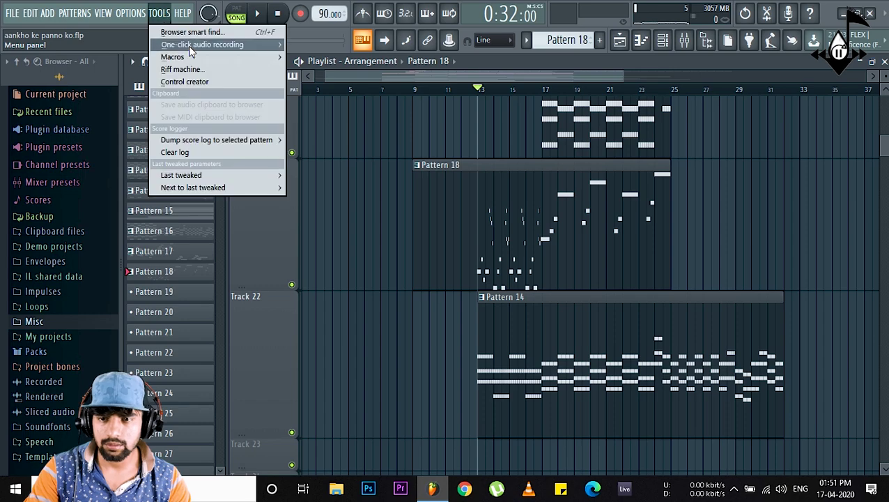
mouse_move(230, 59)
click(357, 156)
Step: Mute the vocal clips on Track 6 and play the full arrangement from bar 8
scroll(445, 168, up, 10)
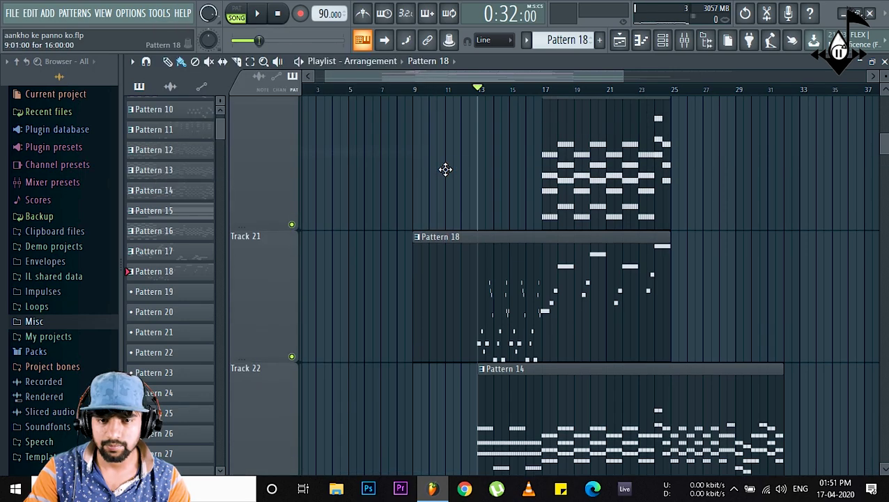
click(399, 89)
scroll(411, 147, up, 15)
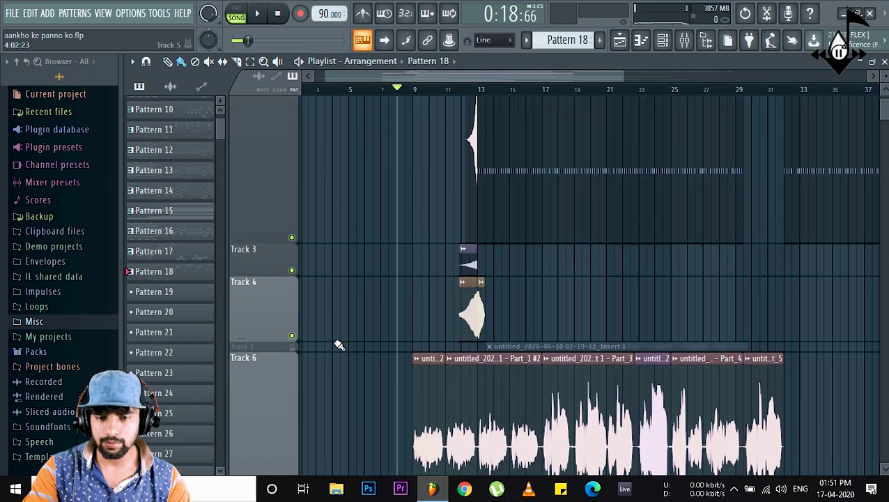
scroll(339, 347, down, 3)
click(292, 391)
key(space)
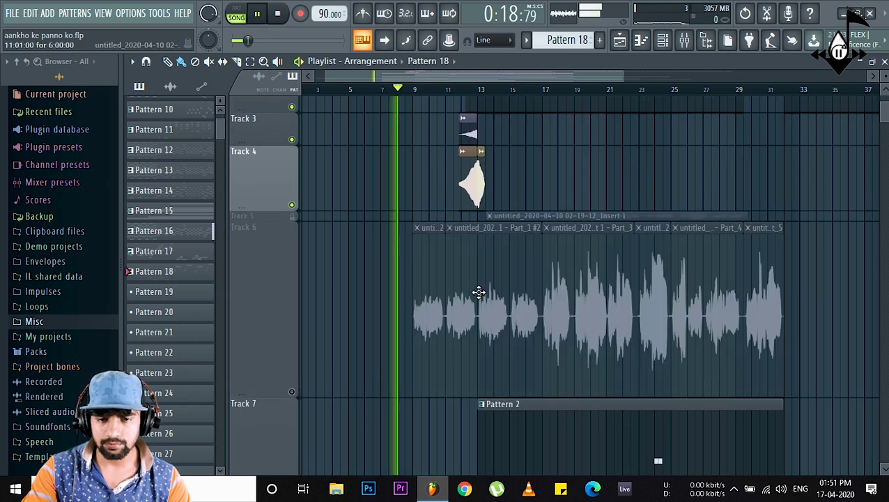
scroll(480, 269, down, 3)
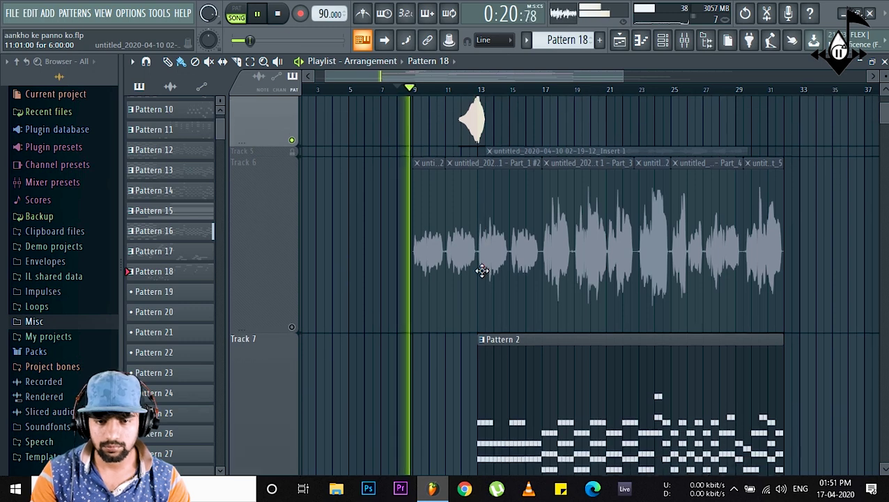
scroll(482, 271, down, 18)
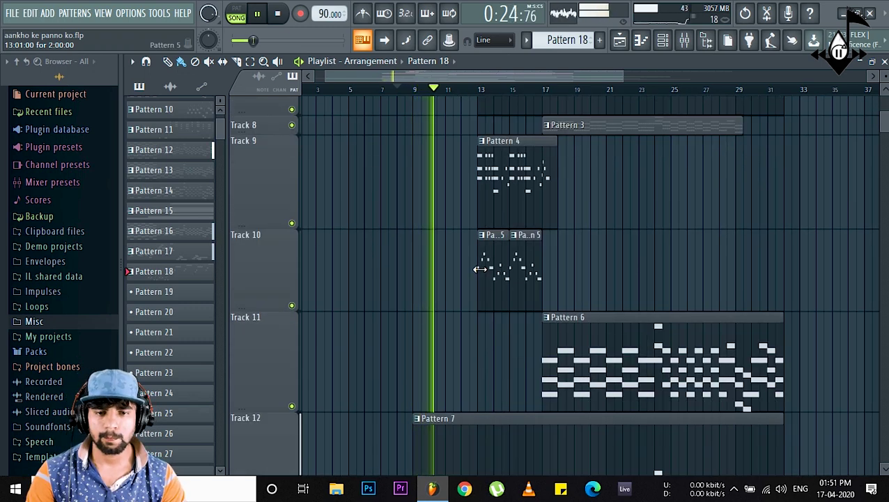
Step: Add Fruity Parametric EQ 2 to slot 1 of Insert 28 in the mixer
click(684, 39)
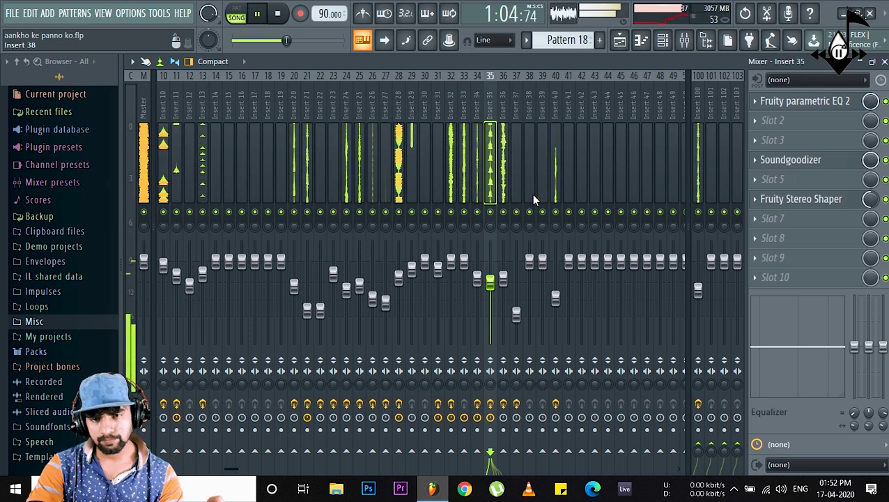
click(402, 180)
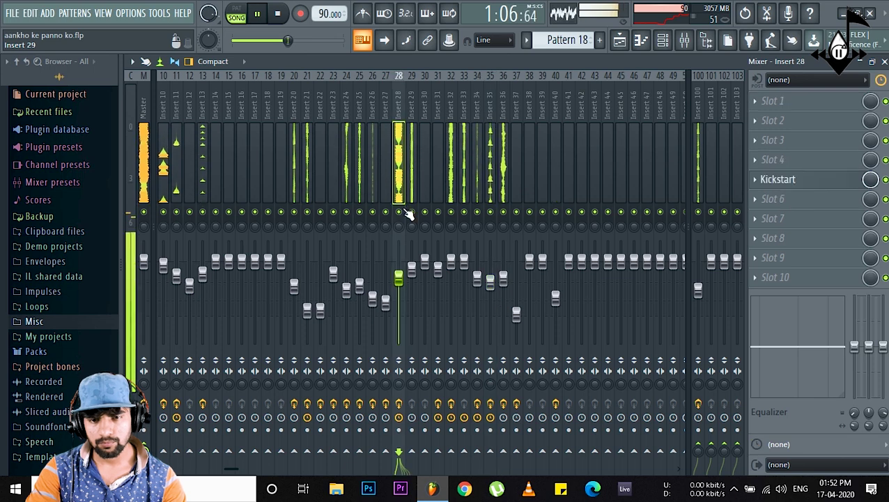
click(794, 102)
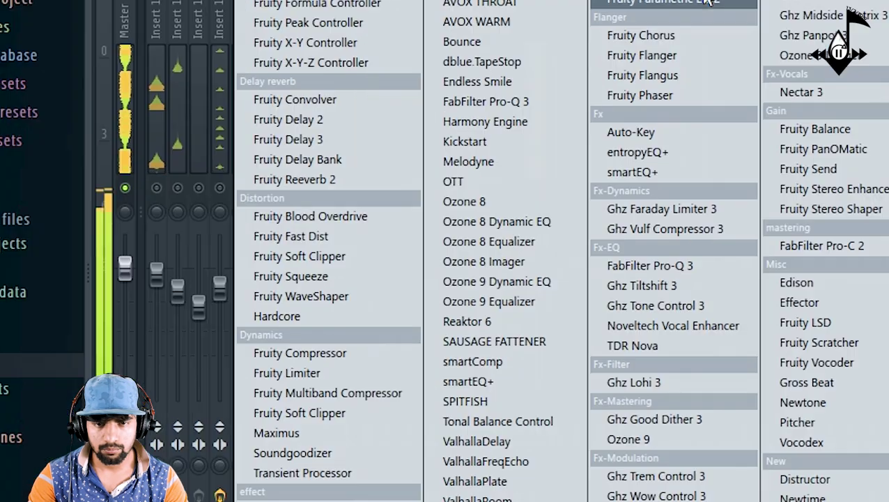
click(478, 94)
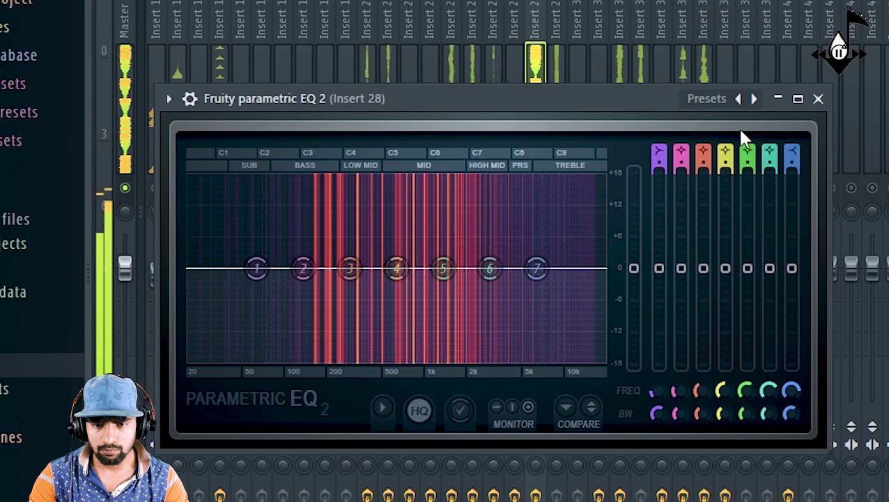
Step: Load the LP HP Steep preset in Insert 28's EQ and move the high-pass band to a lower frequency
click(759, 106)
click(811, 197)
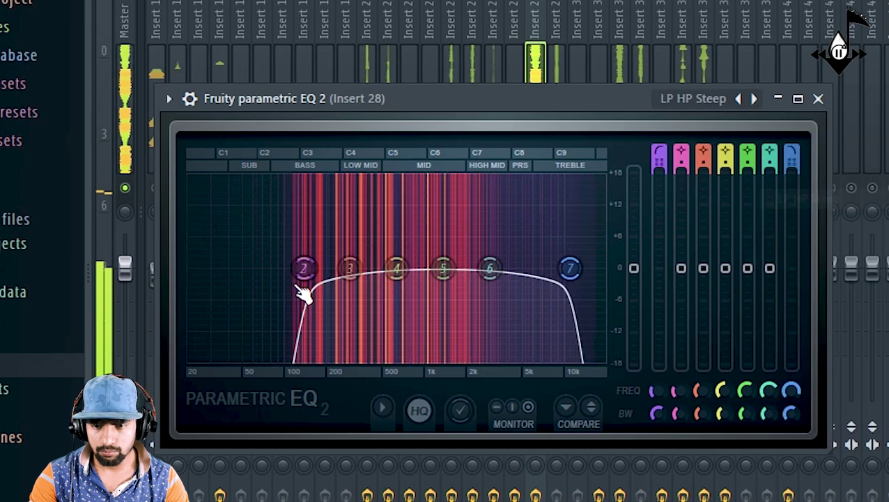
drag(305, 269, 276, 268)
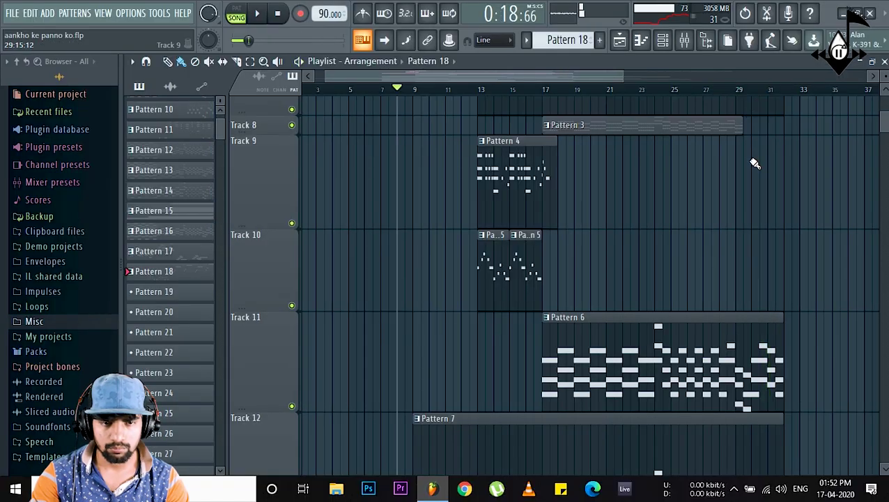
Step: Play the arrangement from bar 24, where Pattern 9 starts on Track 14
scroll(755, 163, up, 3)
scroll(709, 150, up, 5)
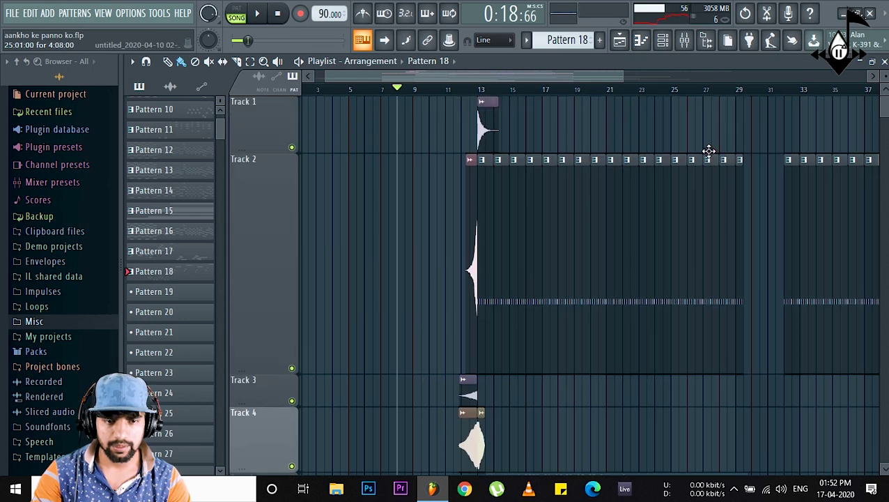
scroll(709, 149, down, 6)
scroll(692, 124, down, 9)
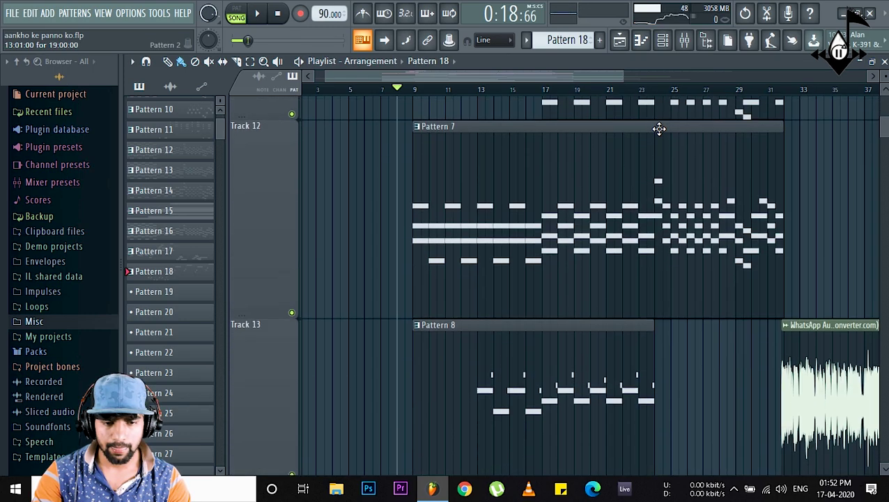
drag(473, 74, 540, 75)
click(528, 89)
key(space)
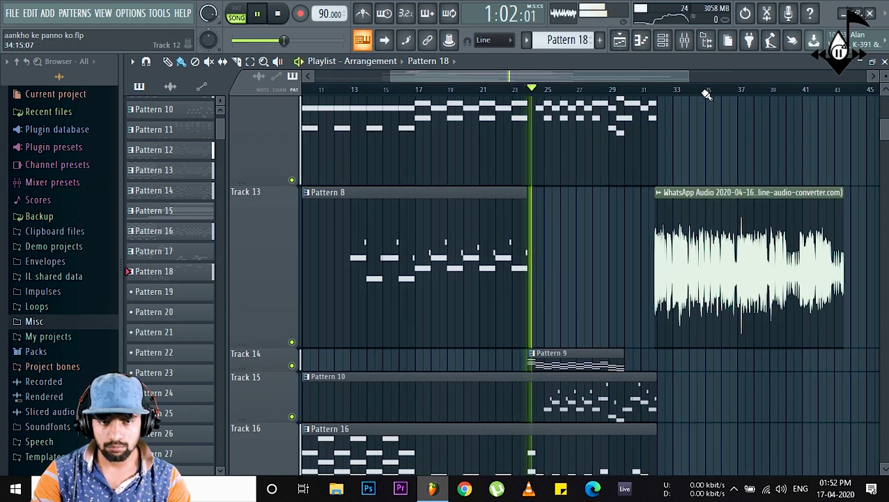
Step: Solo Insert 28 and shape its EQ, dipping band 4 near 645 Hz, slightly raising band 5, and boosting band 6 4.8 dB at 4740 Hz
click(685, 40)
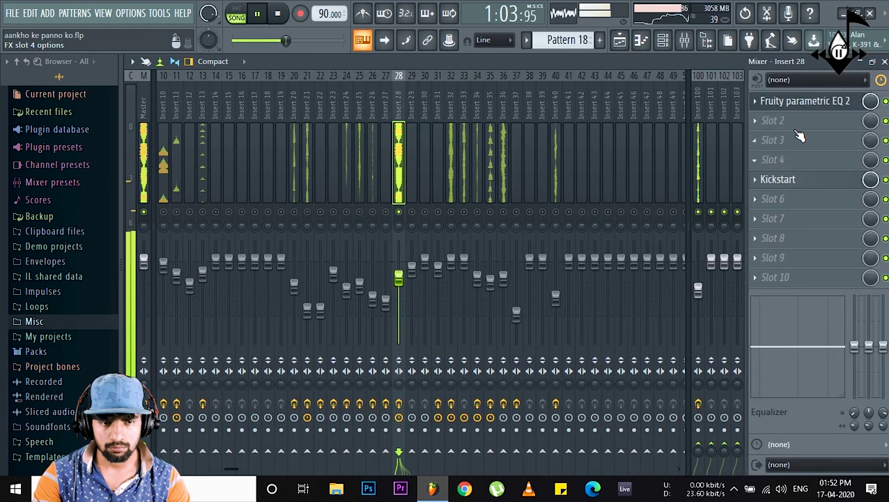
click(804, 104)
drag(419, 262, 344, 256)
drag(282, 261, 255, 259)
drag(312, 262, 313, 278)
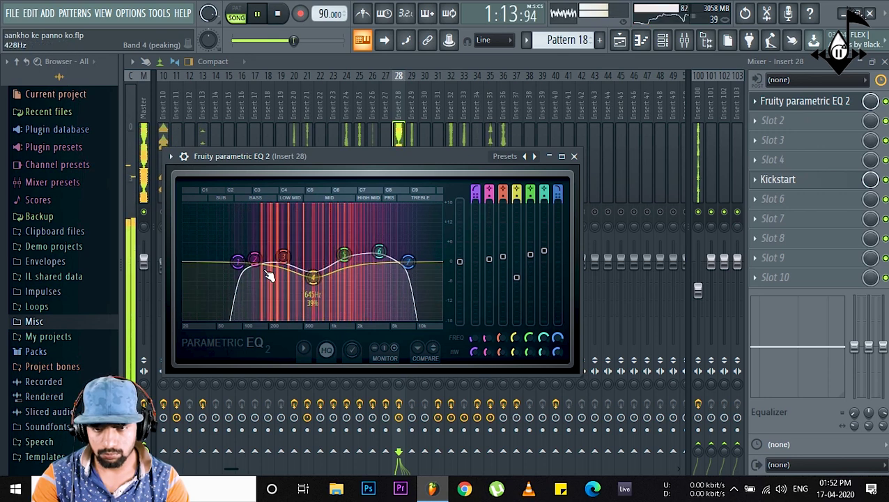
drag(254, 259, 260, 259)
drag(379, 251, 388, 245)
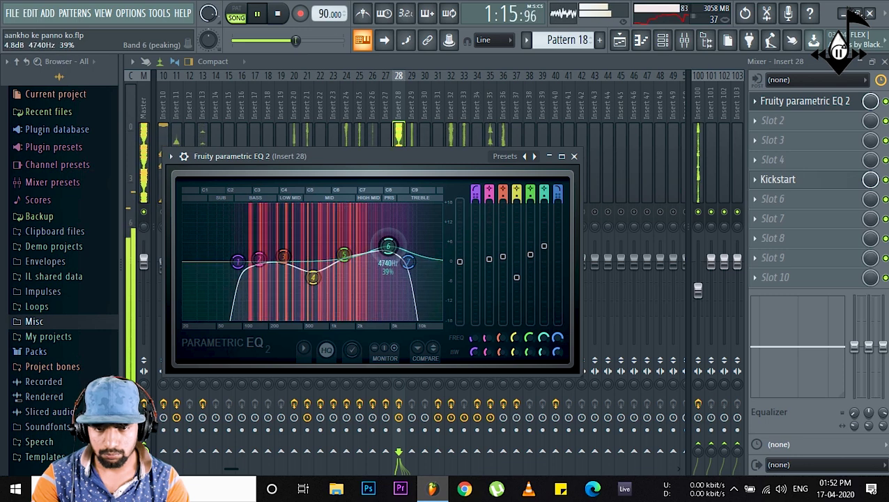
click(573, 157)
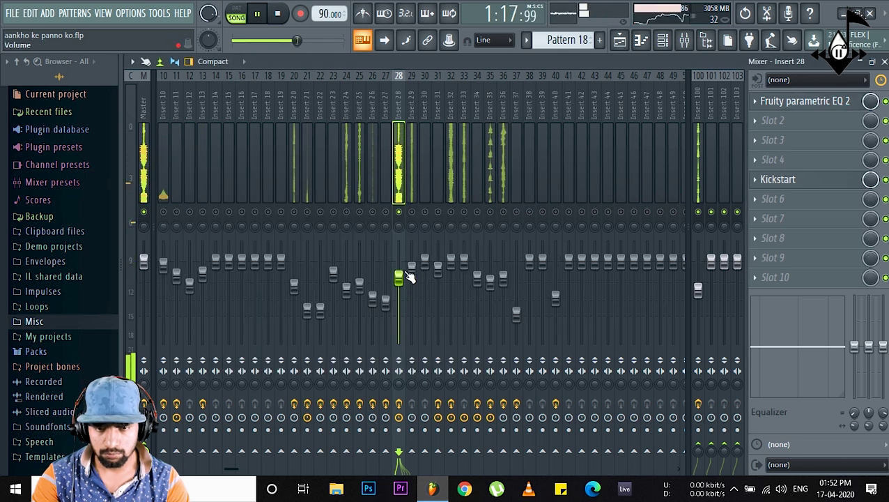
Step: Lower Insert 28's volume to 65% (-8.6 dB) and stop playback in the playlist
drag(398, 278, 398, 288)
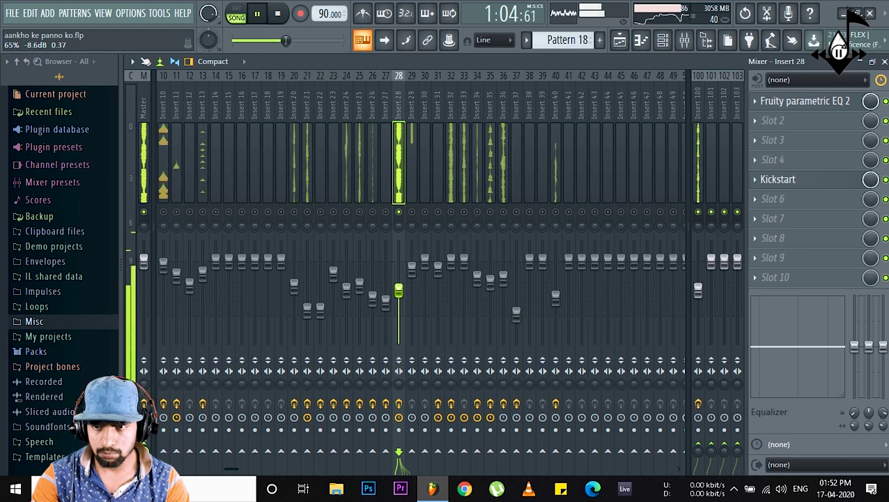
click(617, 47)
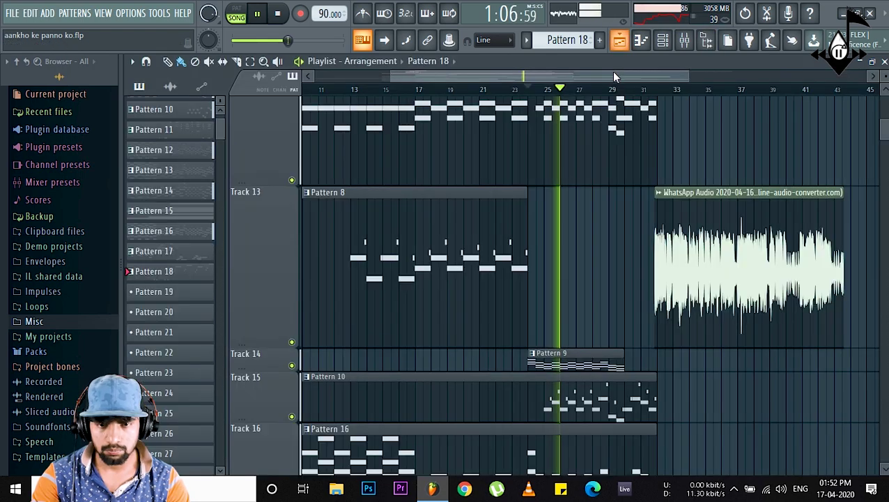
key(space)
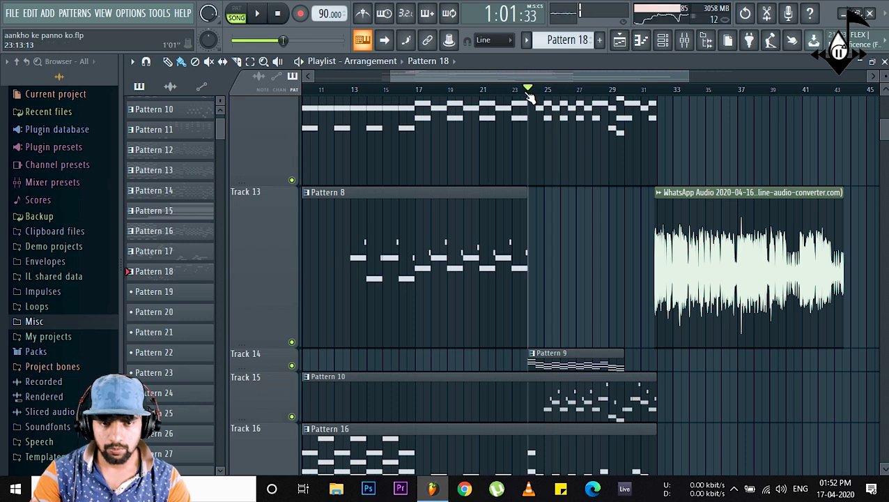
Step: Insert an empty playlist track directly above the track holding Pattern 9
scroll(529, 91, up, 5)
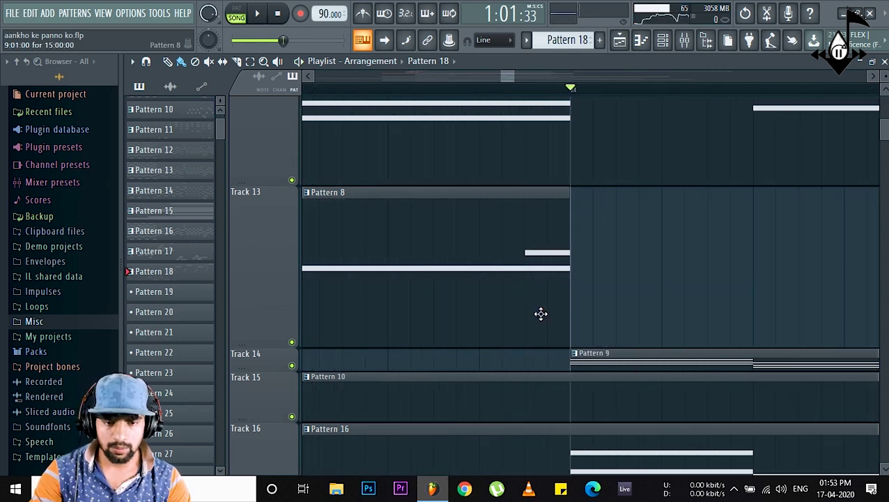
right_click(265, 367)
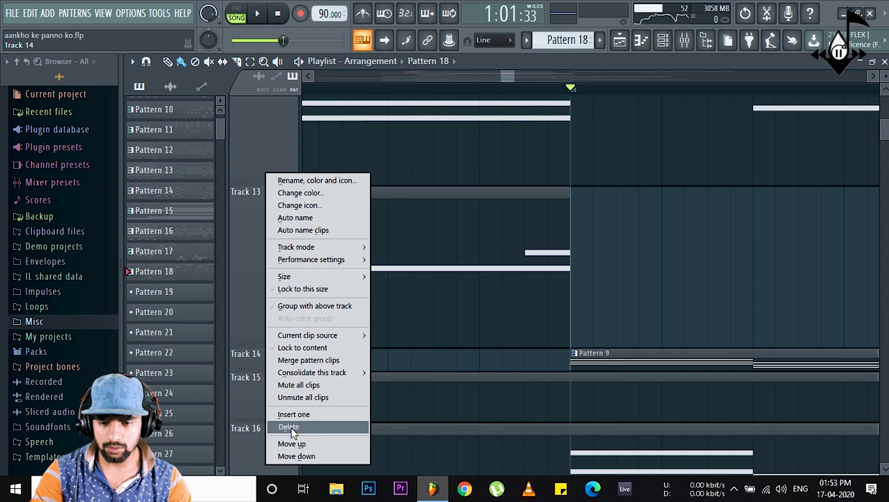
click(293, 411)
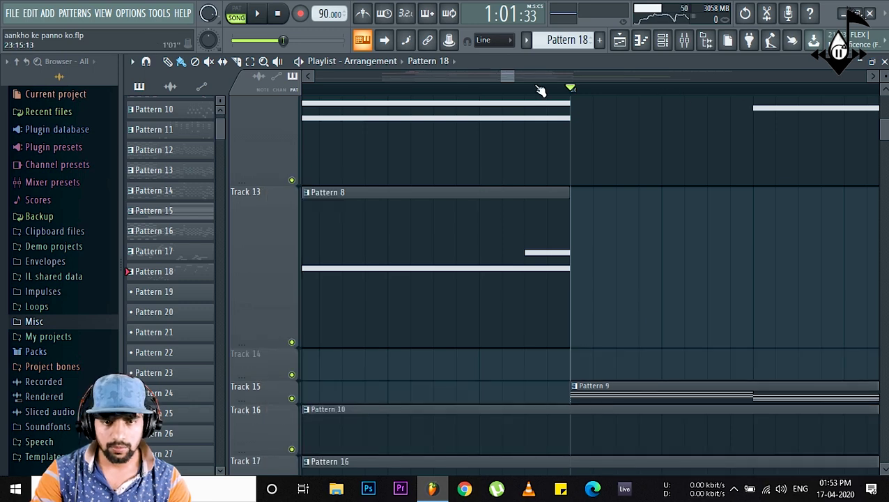
Step: Mark a time range around bar 24 and create an automation clip for Insert 28's volume
mouse_move(503, 91)
mouse_down()
mouse_move(573, 90)
mouse_move(503, 85)
mouse_up()
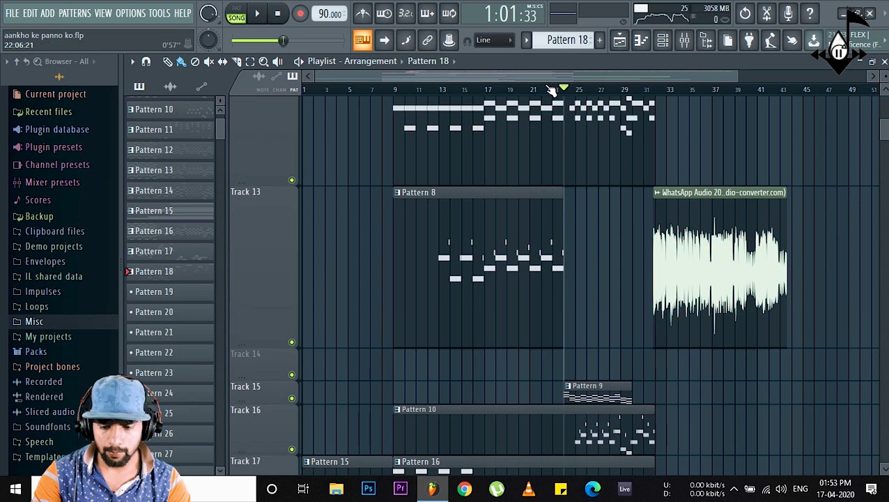
scroll(551, 90, up, 5)
scroll(552, 90, down, 6)
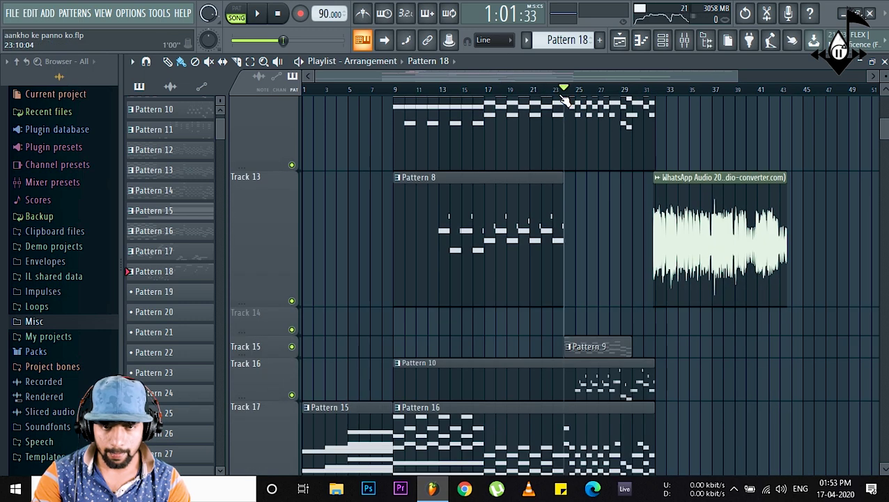
scroll(563, 97, up, 5)
drag(547, 98, 710, 94)
click(686, 41)
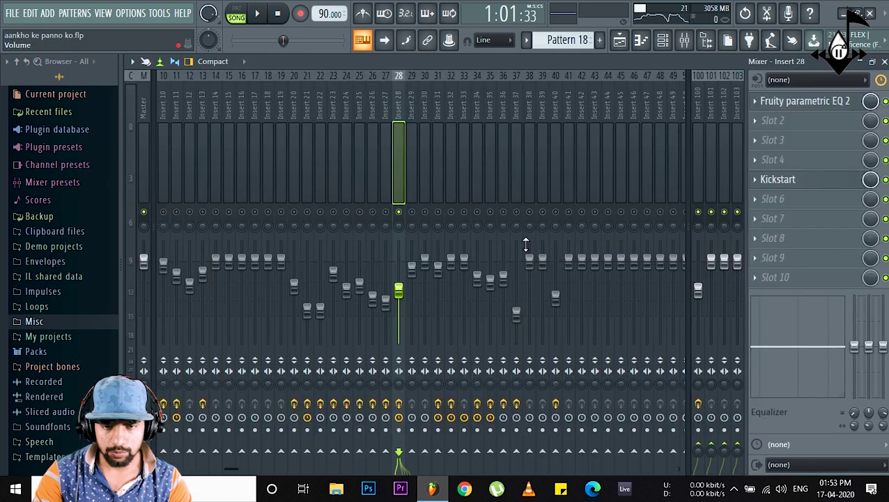
right_click(401, 297)
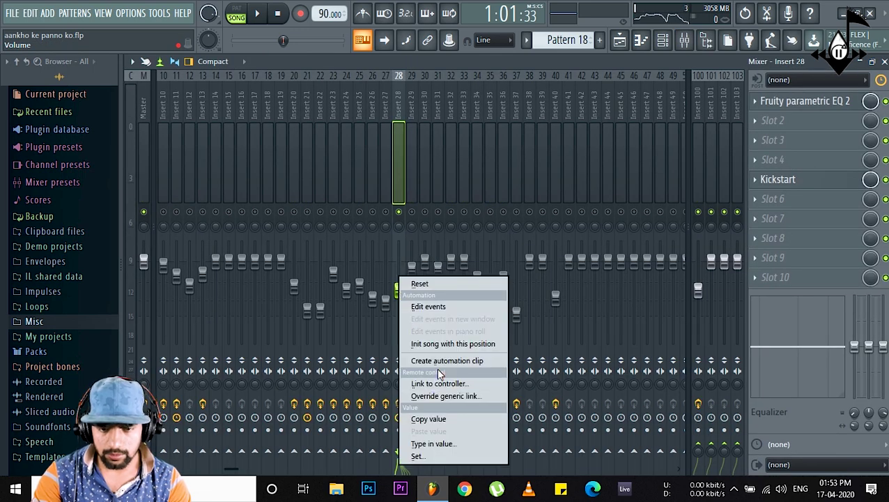
click(436, 360)
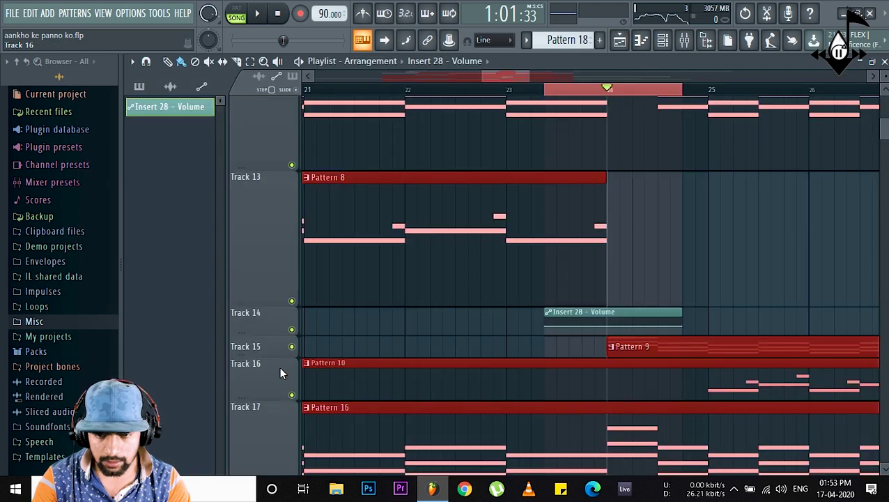
Step: Increase the heights of Tracks 14 and 15 so the volume automation and Pattern 9 are easier to edit
drag(282, 333, 307, 440)
scroll(637, 145, down, 2)
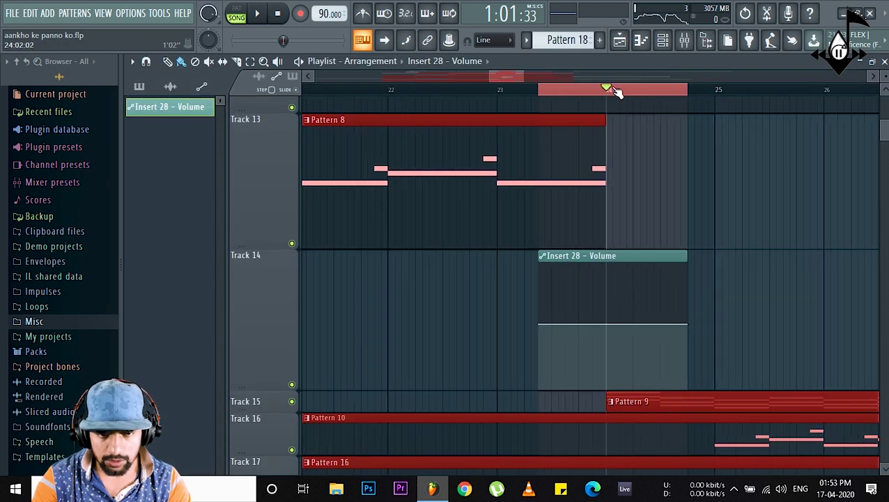
scroll(613, 87, up, 3)
drag(267, 389, 275, 495)
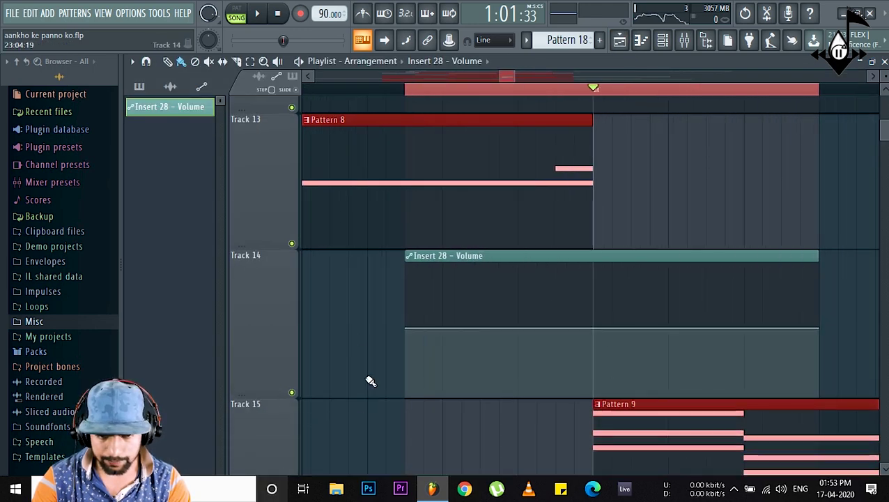
scroll(488, 279, down, 2)
Step: Add control points just before and after bar 24 in the Insert 28 volume clip and drop the first to zero
right_click(557, 243)
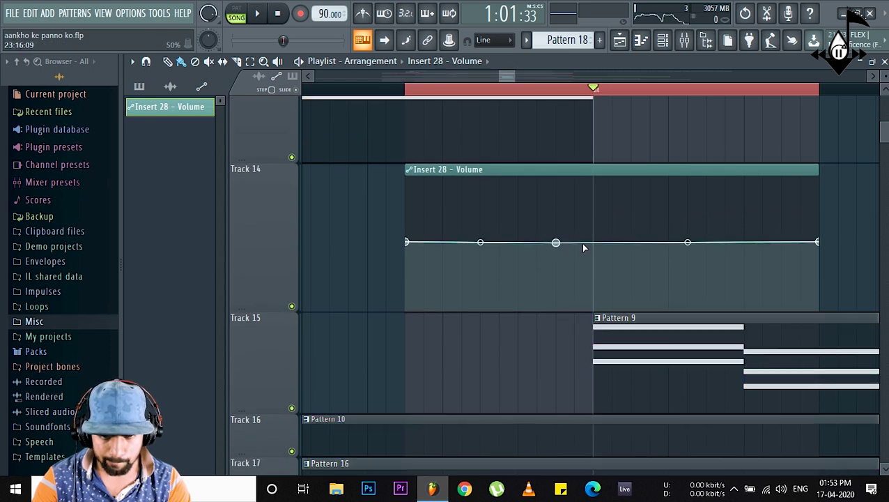
right_click(815, 241)
click(836, 431)
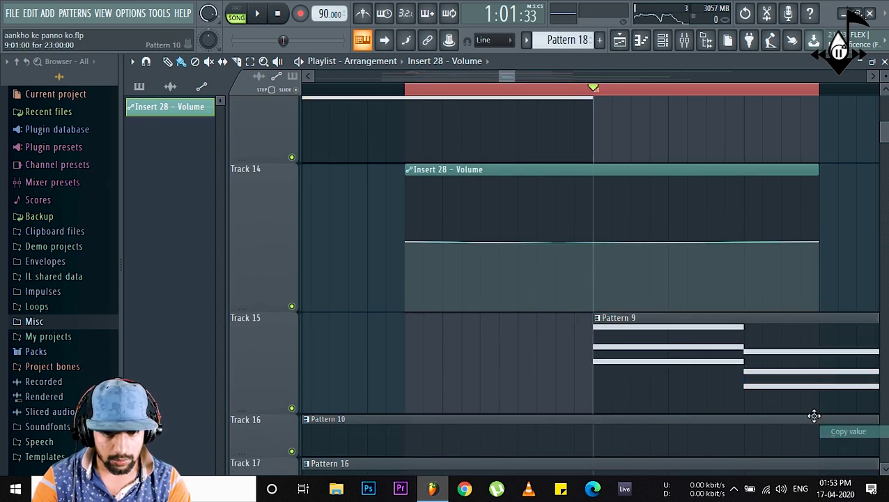
right_click(610, 242)
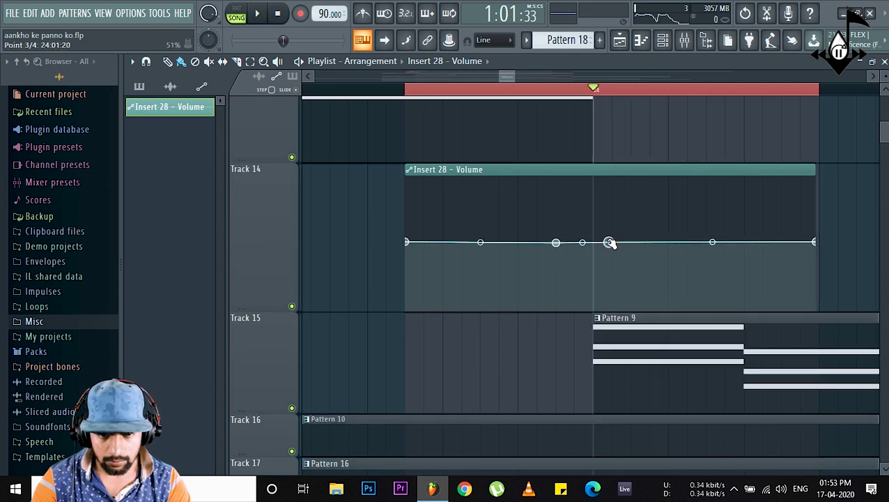
drag(561, 245, 566, 312)
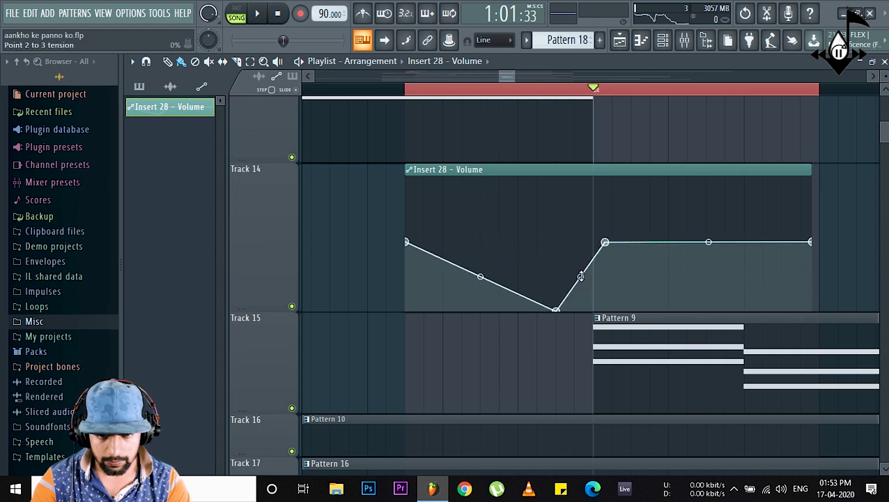
Step: Bend the volume rise into bar 24 to an upward curve, play the transition and clear the time selection
click(537, 89)
key(space)
mouse_move(628, 169)
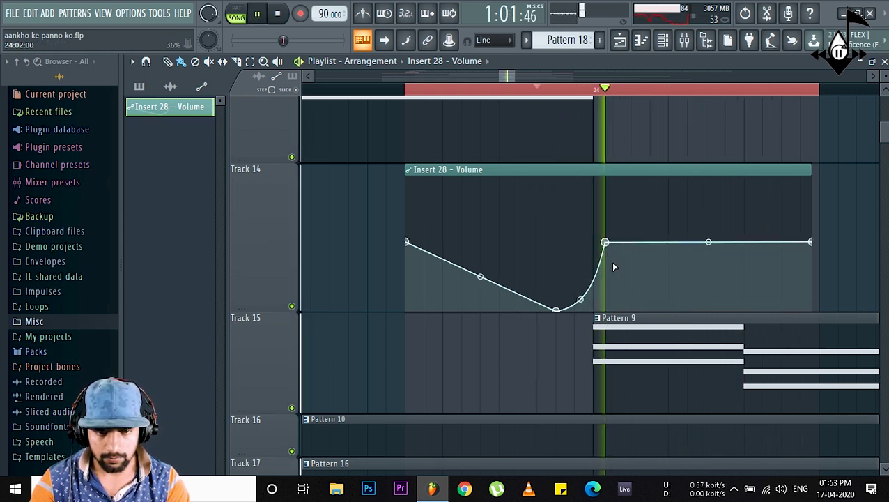
key(space)
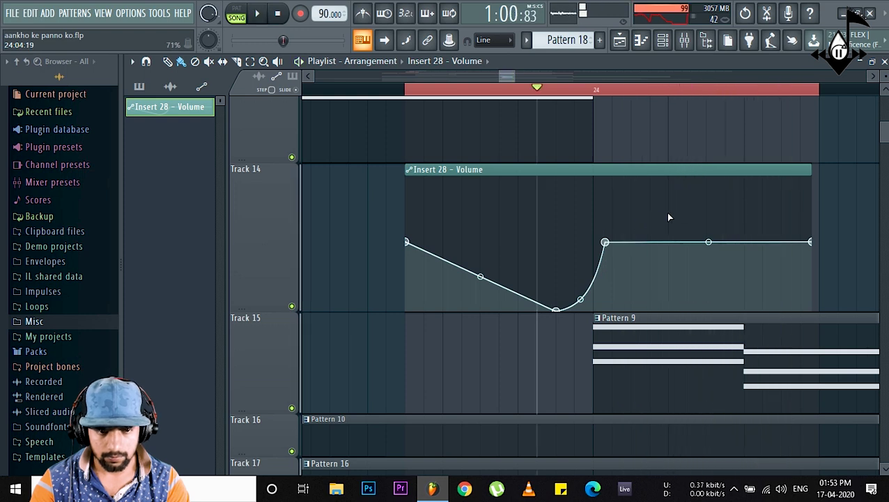
ctrl+click(534, 93)
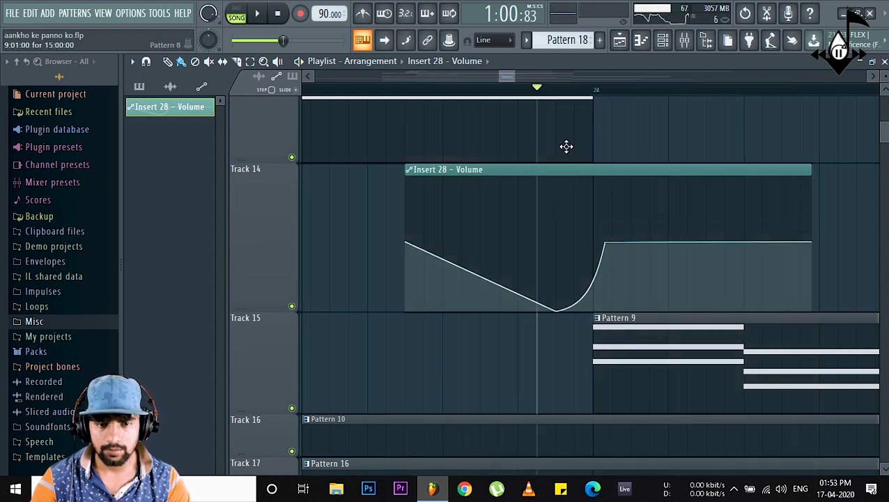
Step: Move the Insert 28 volume clip down onto Track 15, over the start of Pattern 9
scroll(601, 92, down, 6)
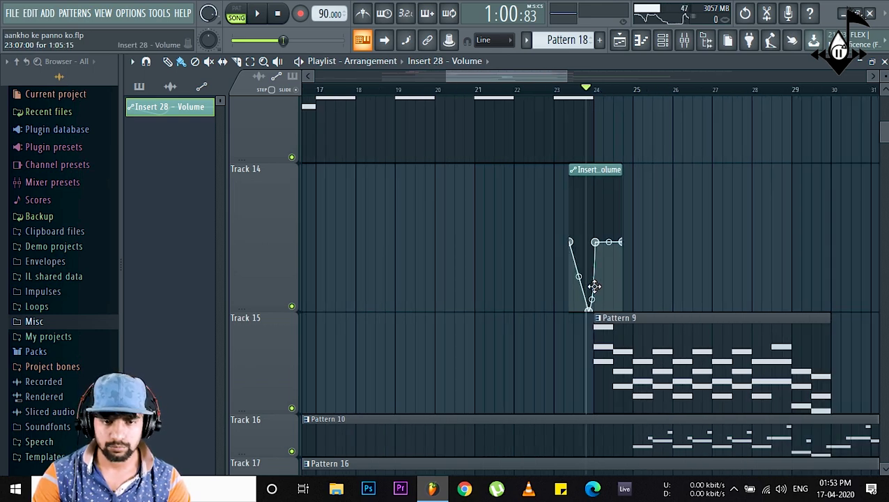
drag(591, 275, 601, 378)
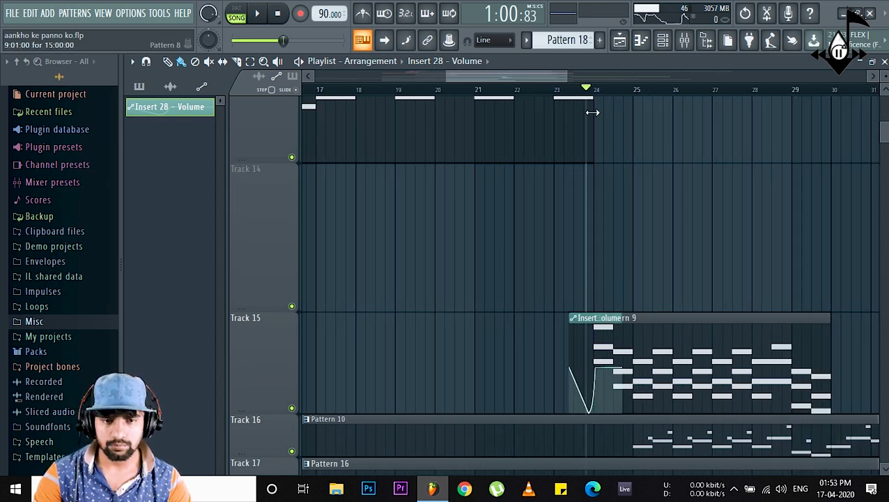
scroll(599, 91, up, 8)
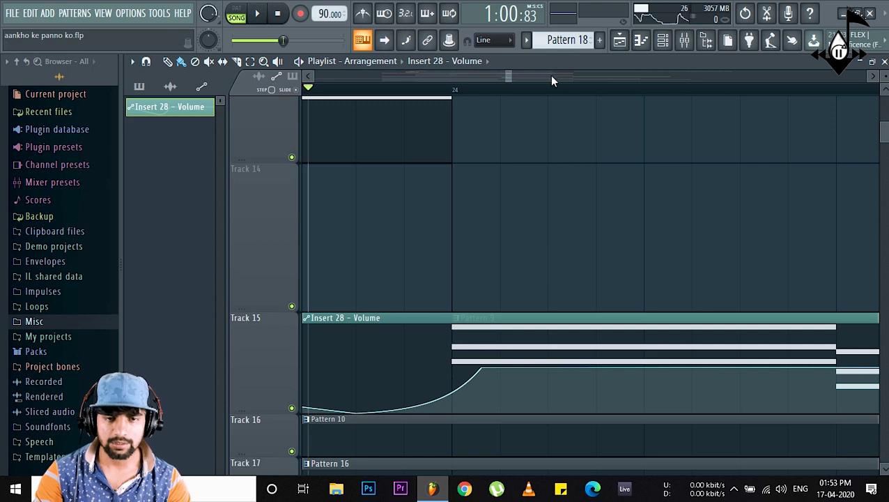
scroll(562, 92, down, 6)
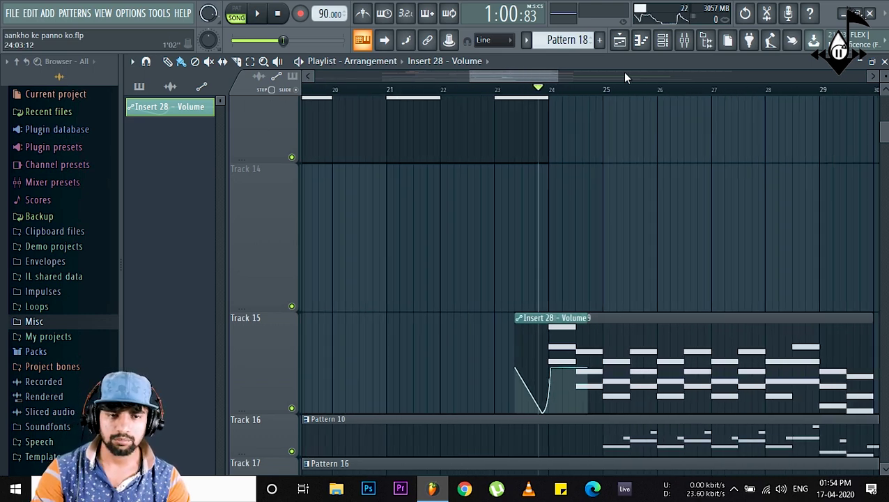
Step: Play the arrangement from bar 25, where Pattern 10's notes begin, with Insert 29 soloed in the mixer
click(676, 42)
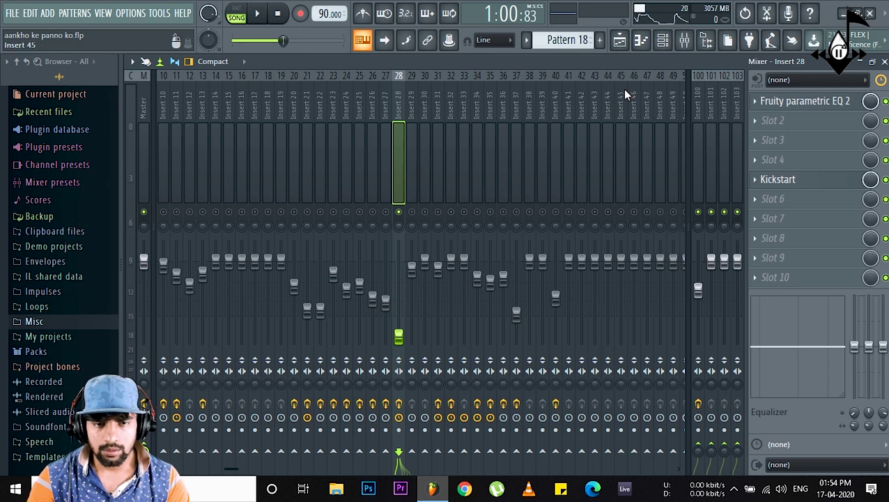
click(619, 41)
scroll(547, 103, down, 3)
scroll(655, 196, down, 3)
scroll(655, 195, down, 1)
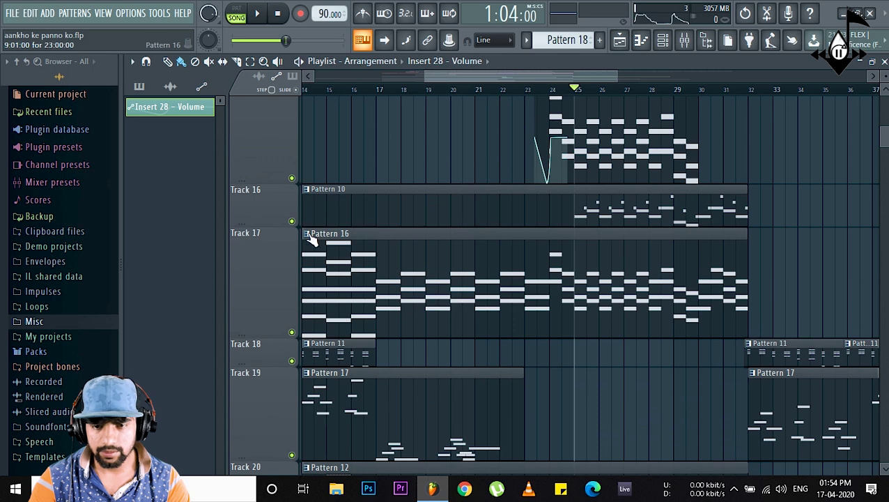
key(space)
click(683, 46)
key(space)
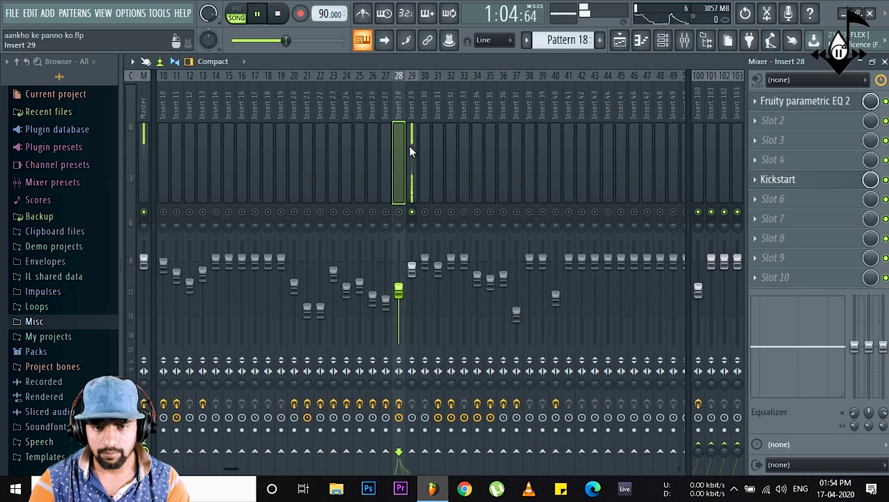
Step: Add Fruity Parametric EQ 2 to slot 1 of Insert 29 and load its LP HP Steep preset
click(410, 152)
key(space)
click(784, 102)
click(483, 96)
key(space)
click(568, 190)
click(596, 226)
Step: Raise Insert 29's high-pass cutoff past 258 Hz, move the low-pass to about 15 kHz and set its slope to Gentle 4
drag(288, 298, 312, 296)
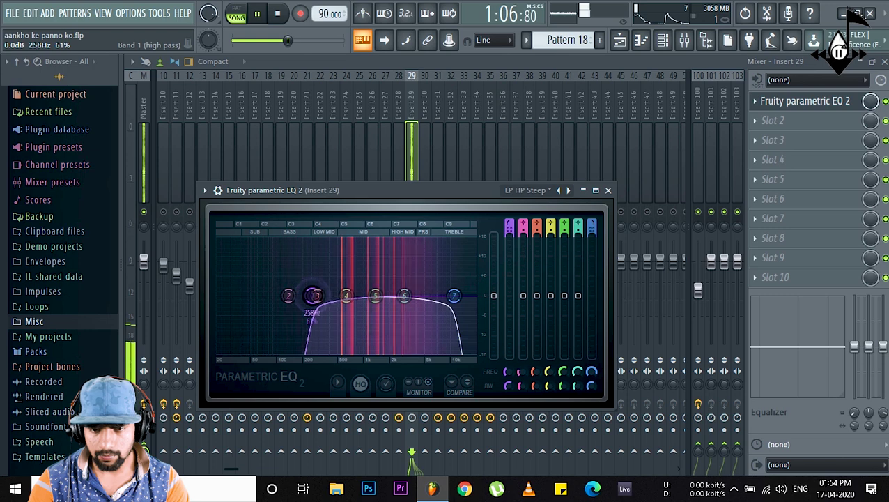
drag(455, 295, 462, 295)
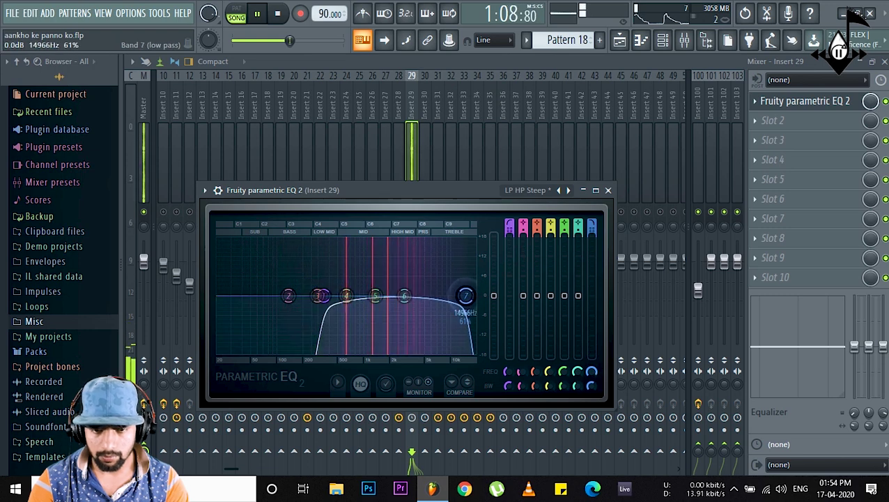
right_click(462, 296)
mouse_move(482, 342)
click(528, 395)
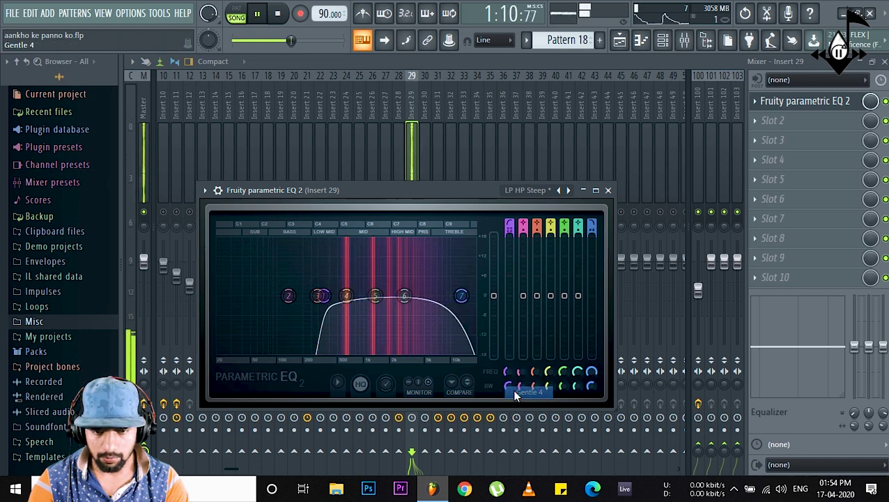
Step: Lower the low-pass cutoff, boost bands 4 and 6 and slightly dip band 5 in Insert 29's EQ
drag(462, 299, 403, 273)
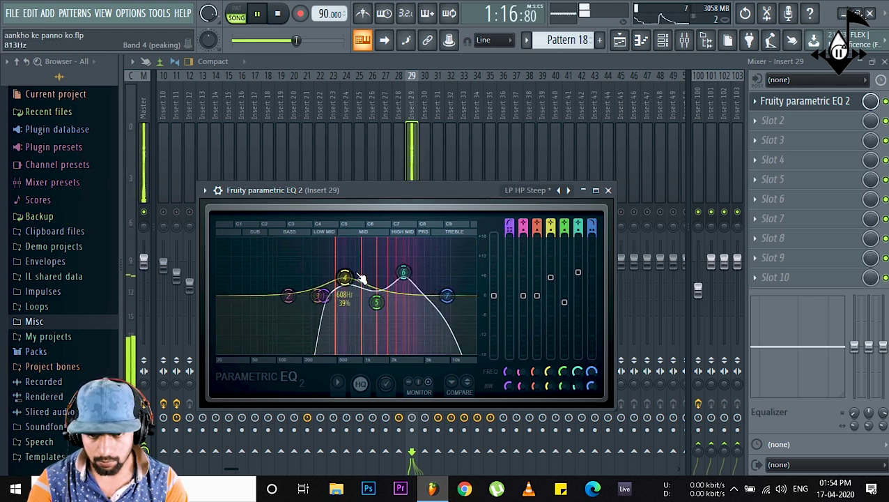
drag(346, 280, 341, 274)
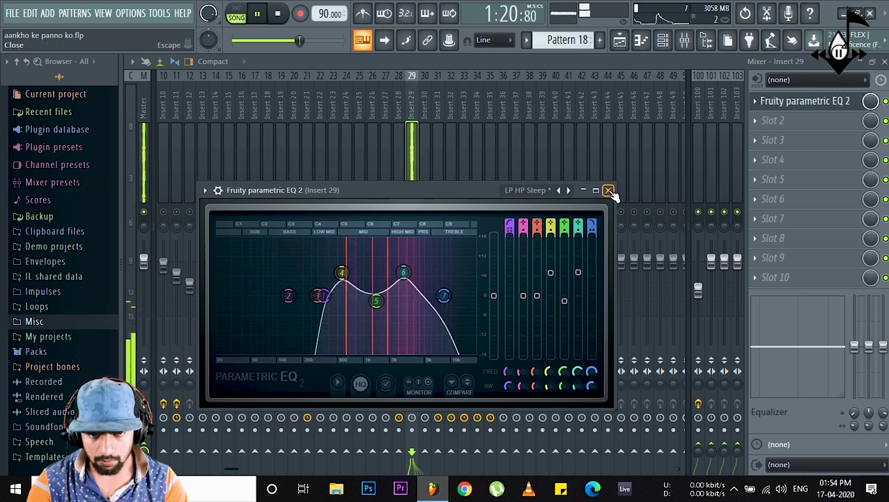
click(608, 189)
Step: Add Fruity Flanger to slot 4 of Insert 29 with its depth at 1.64046 ms
click(777, 160)
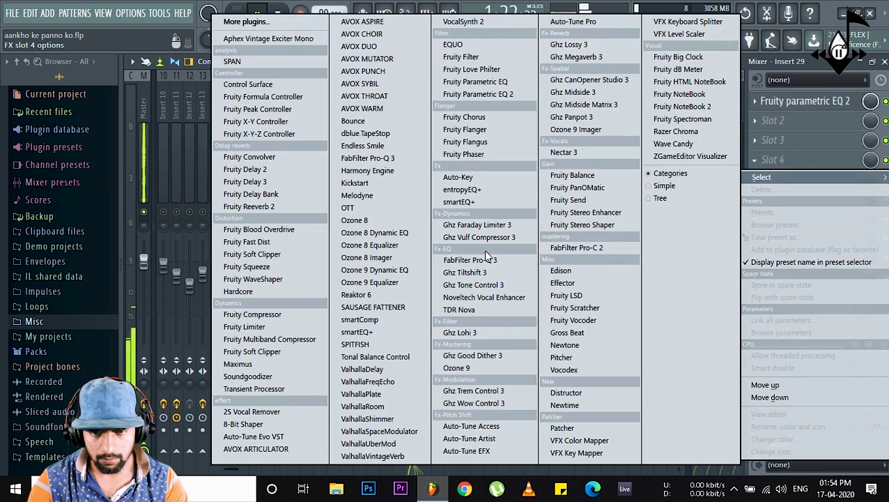
click(485, 130)
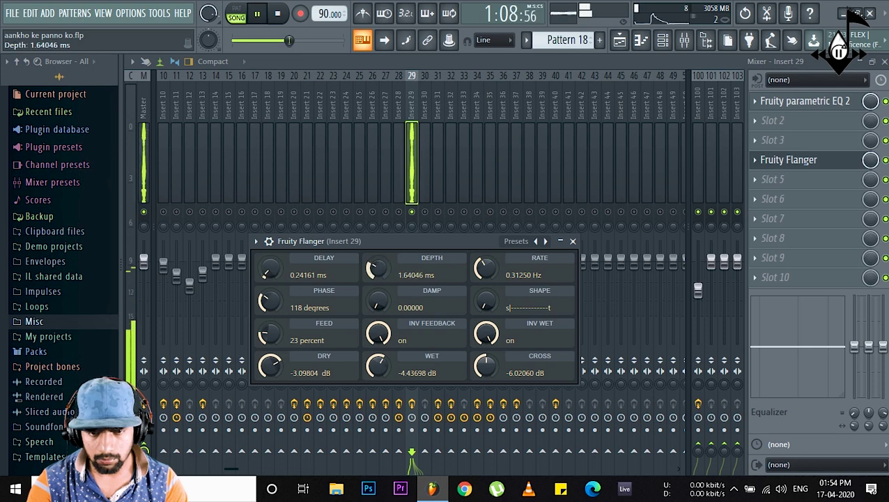
click(572, 241)
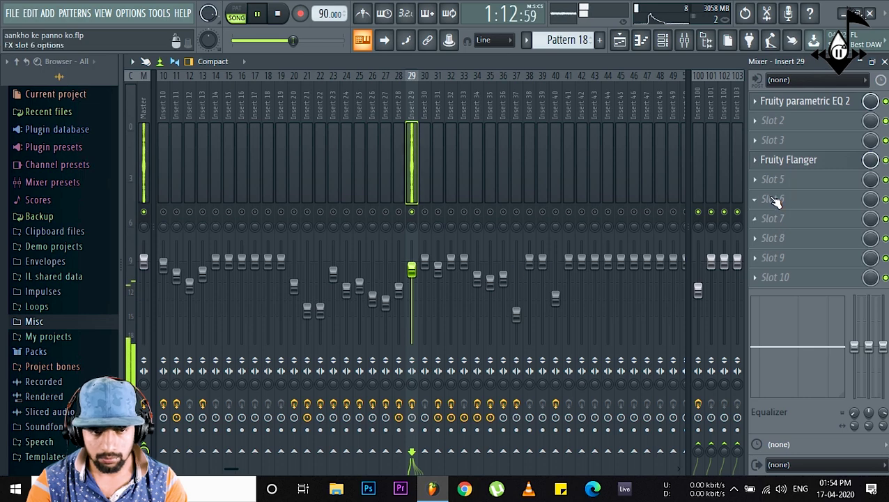
Step: Add Soundgoodizer to slot 6 of Insert 29, leaving mode A selected and the amount fairly low
click(773, 199)
mouse_move(767, 183)
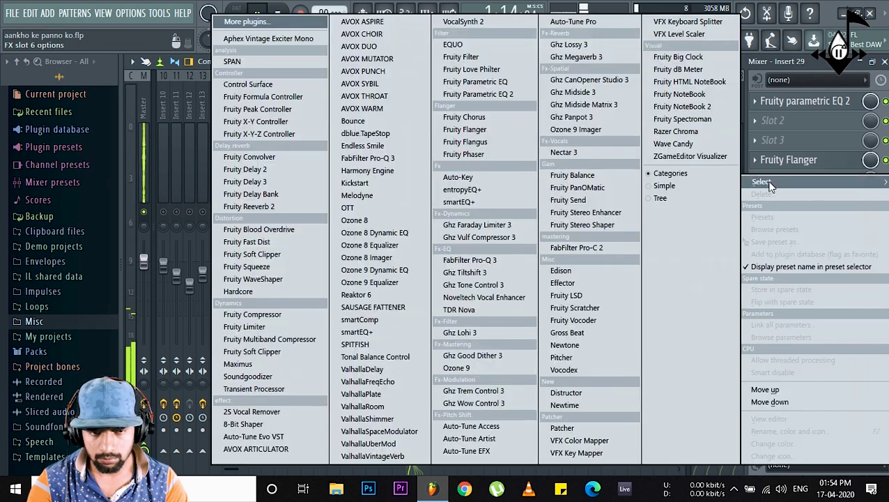
click(255, 379)
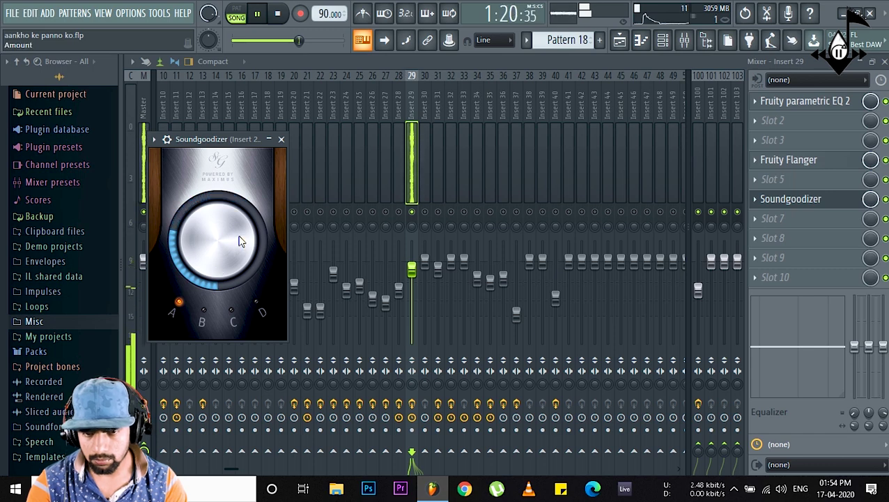
click(281, 138)
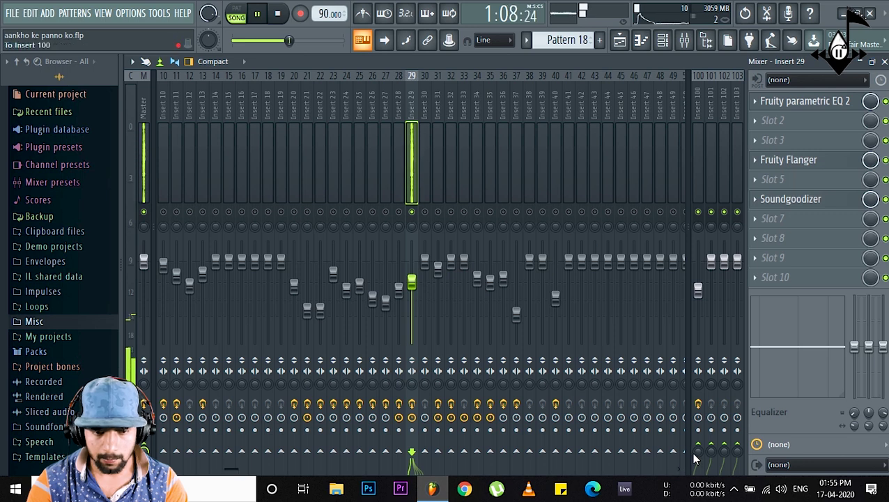
Step: Send Insert 29 to Insert 100 and turn the send level down
right_click(696, 453)
click(718, 285)
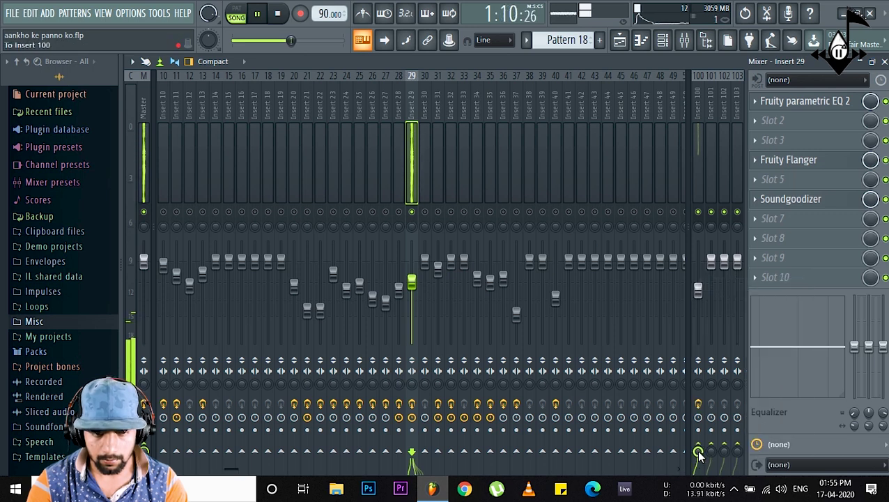
drag(698, 454, 698, 469)
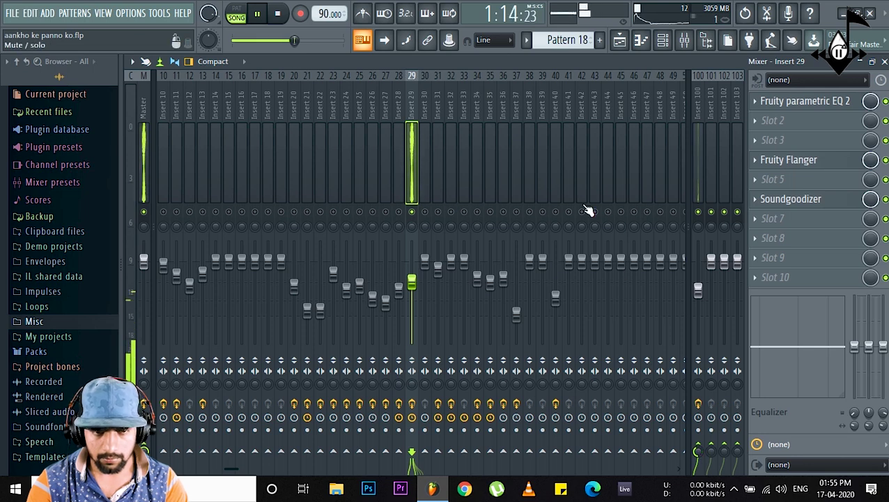
Step: Solo playlist Track 21 with Pattern 13 and play it from bar 17
key(F5)
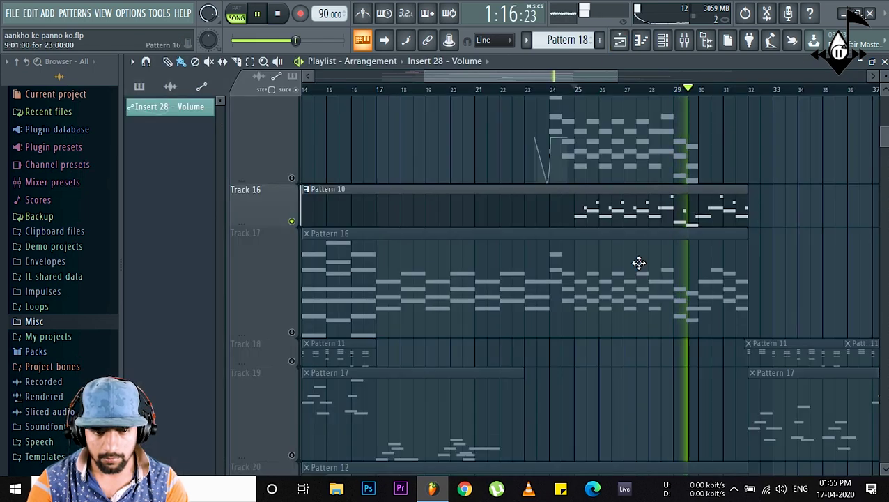
scroll(637, 271, down, 6)
scroll(649, 272, up, 4)
key(space)
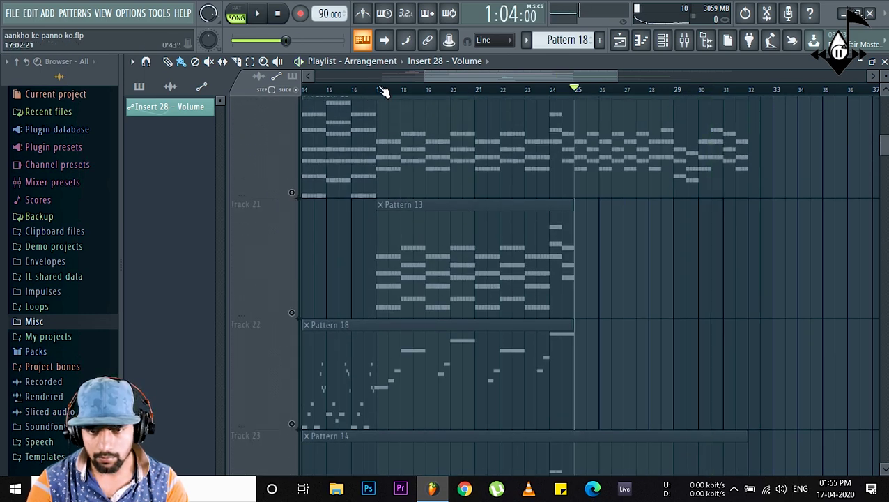
click(382, 90)
click(292, 312)
key(space)
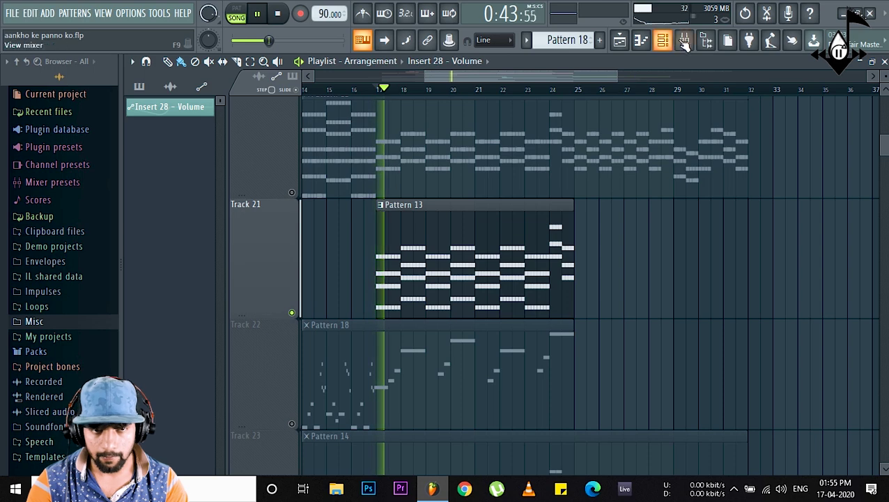
Step: Solo Insert 34 in the mixer and select it to check its effect chain
click(681, 42)
key(space)
click(477, 181)
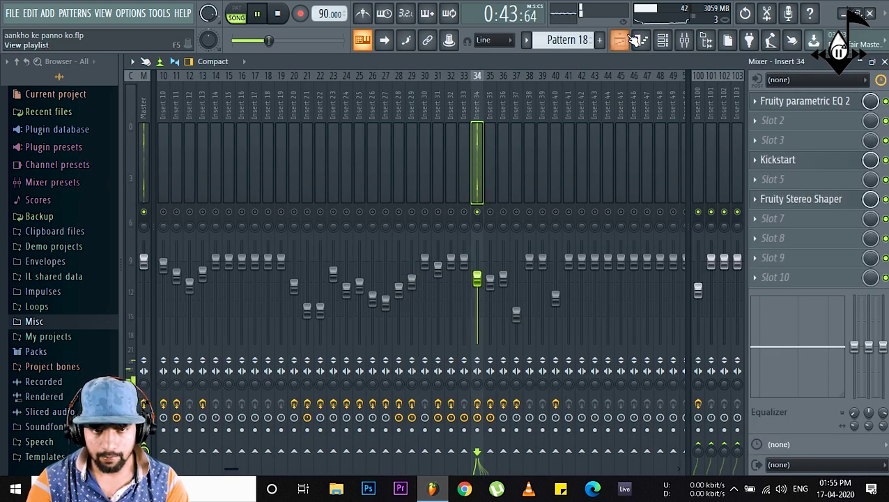
Step: Stop playback and set the playlist's playback position to bar 24
click(626, 40)
scroll(544, 214, up, 3)
scroll(542, 217, up, 2)
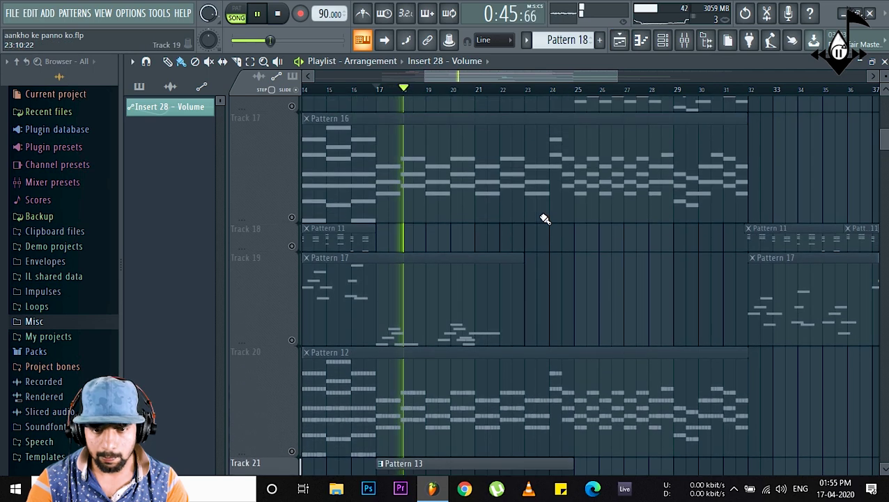
key(space)
scroll(558, 251, up, 2)
scroll(612, 93, down, 2)
scroll(566, 136, up, 3)
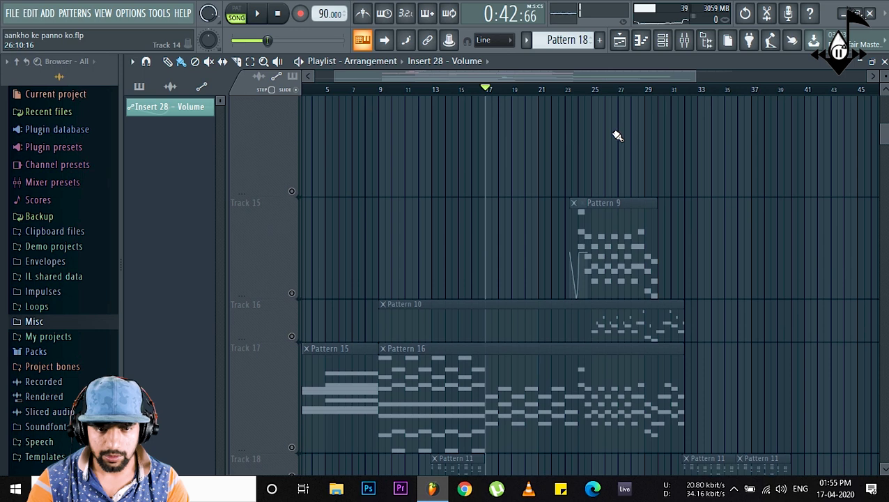
click(578, 90)
Step: Enlarge playlist Track 8, solo it and play Pattern 3 from bar 24
scroll(605, 161, up, 5)
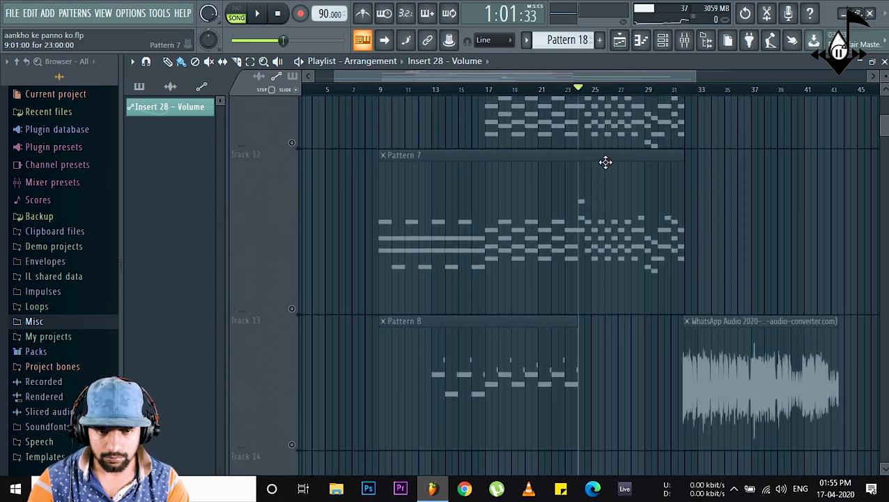
scroll(606, 162, up, 1)
scroll(605, 162, up, 8)
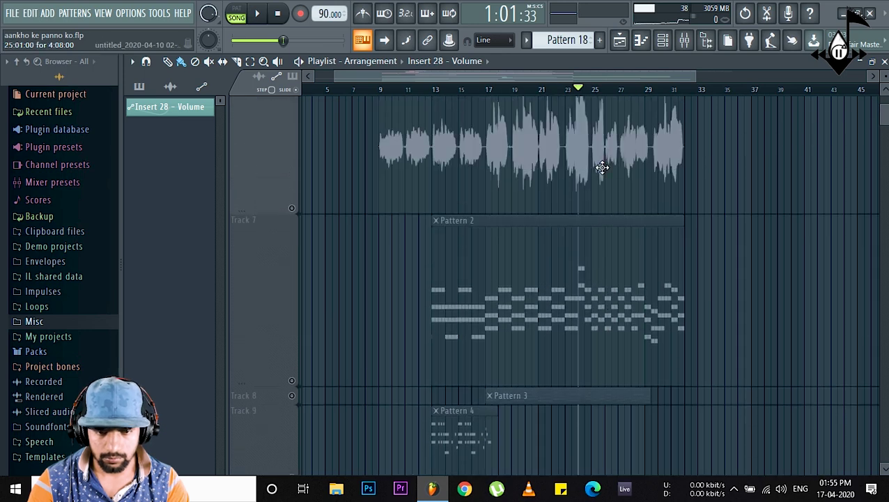
drag(262, 404, 272, 495)
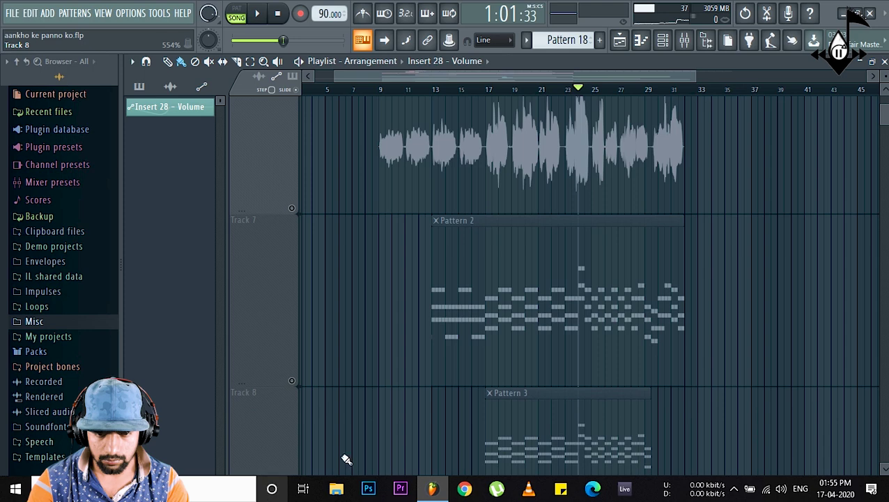
scroll(535, 351, down, 4)
click(292, 377)
key(space)
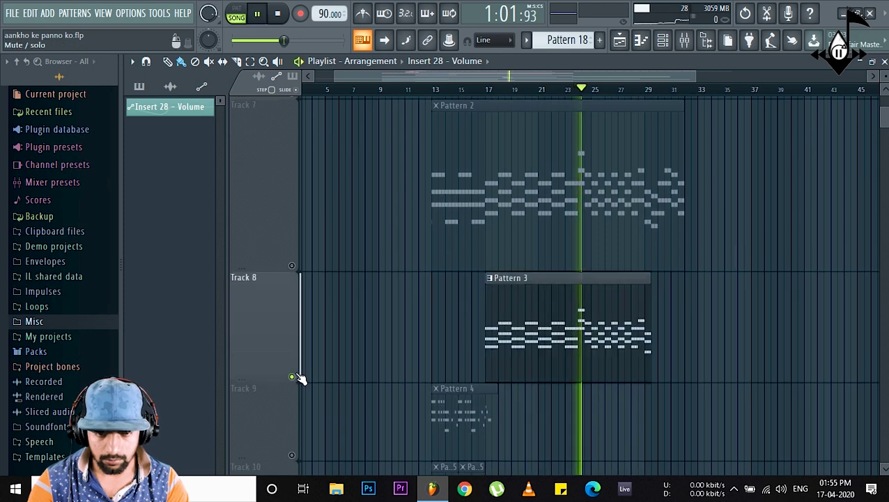
Step: Unsolo Insert 34 in the mixer and raise Insert 21's volume to about -13.3 dB
click(684, 40)
right_click(479, 211)
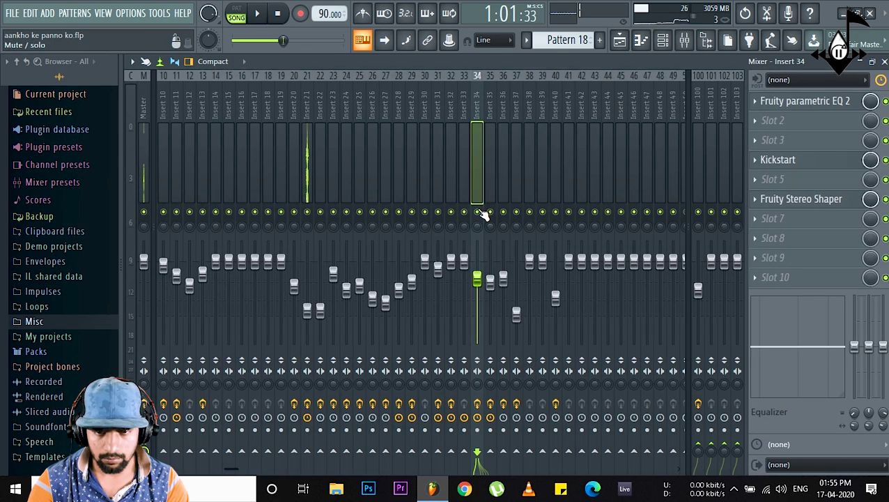
click(305, 188)
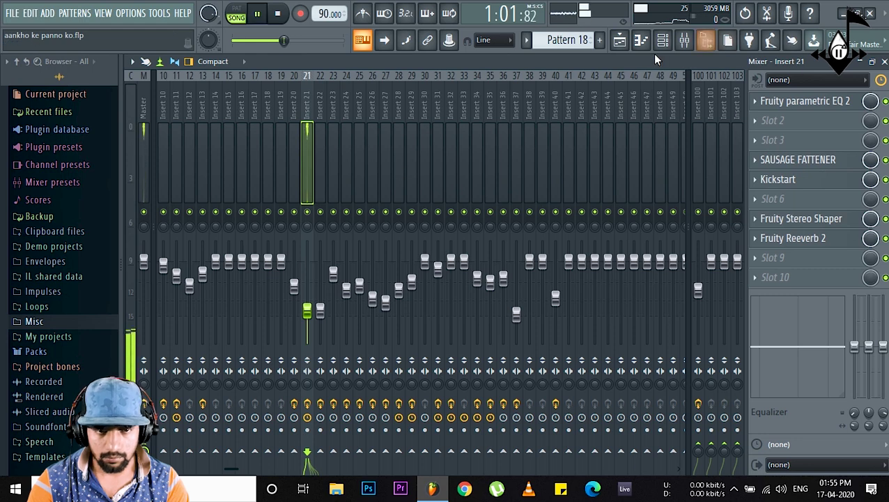
click(619, 40)
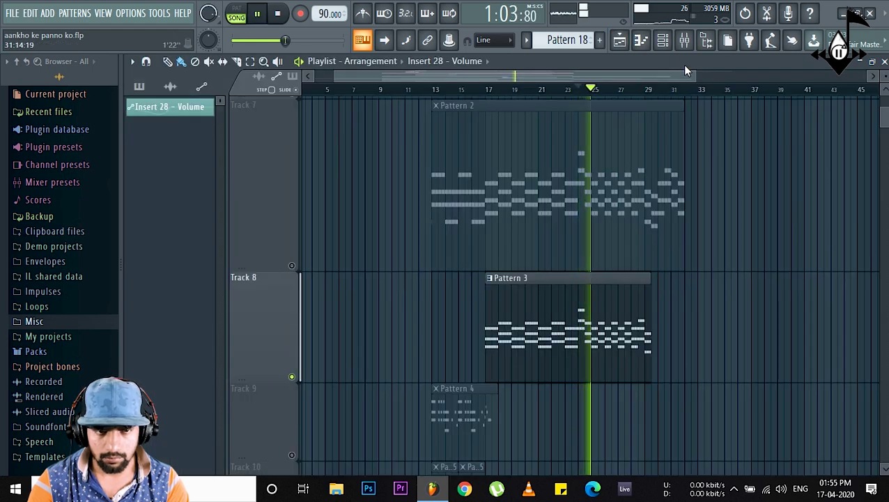
click(684, 41)
drag(311, 315, 311, 310)
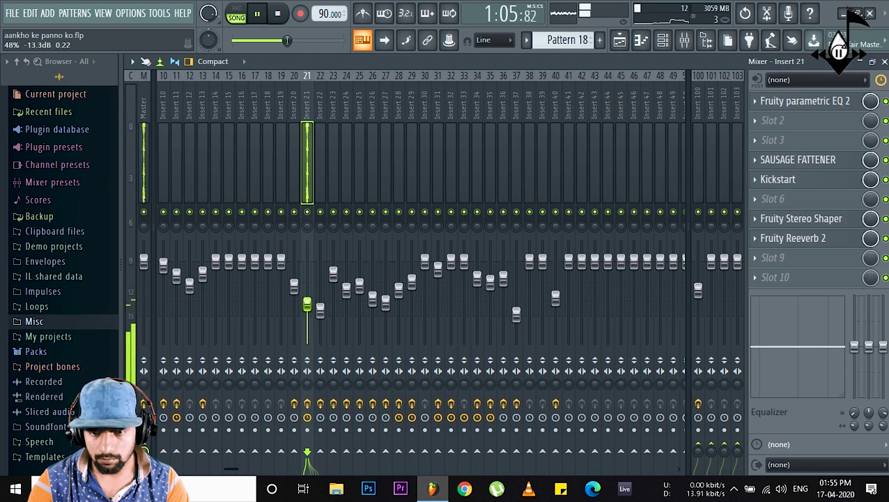
Step: Solo playlist Track 7 with Pattern 2 and lower Insert 20's volume to about -8.7 dB
key(F5)
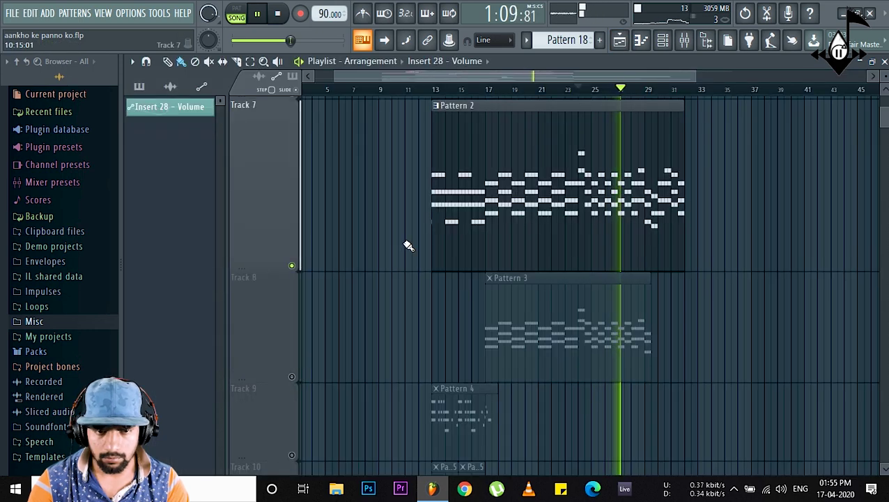
click(685, 40)
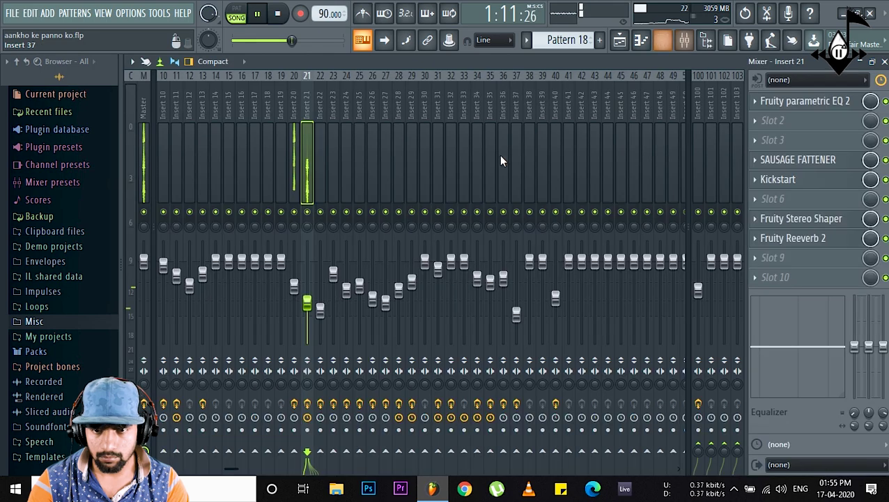
click(294, 287)
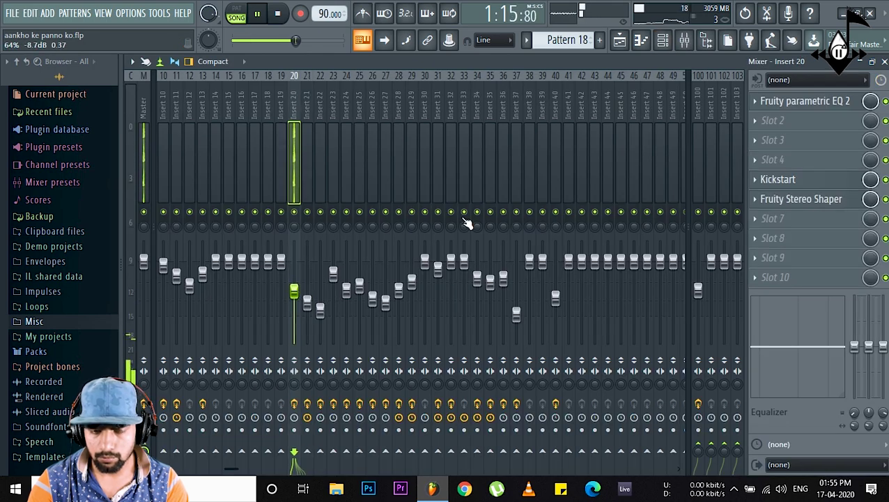
Step: Stop playback and unsolo Track 7 so the other playlist tracks are active again
key(space)
click(600, 40)
click(619, 58)
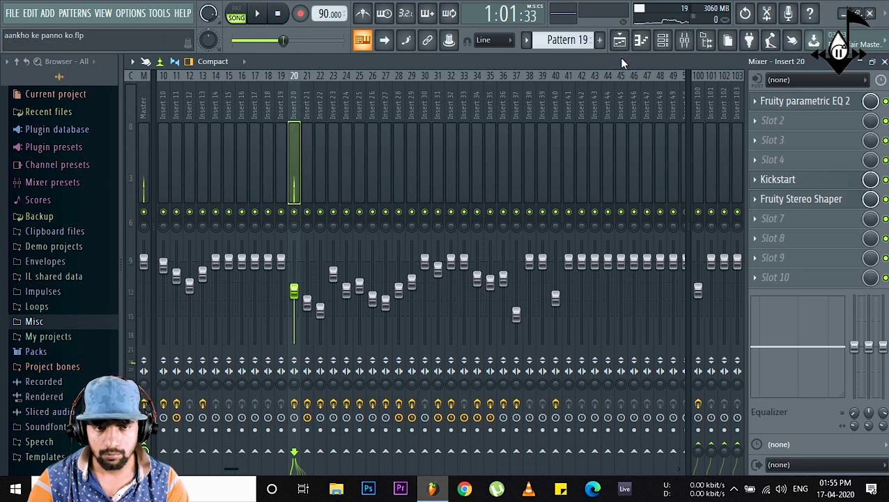
click(620, 41)
scroll(355, 112, up, 6)
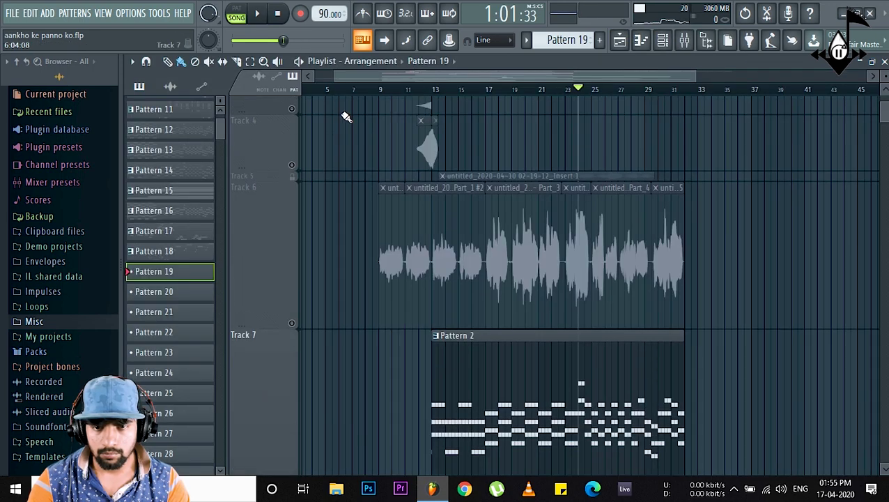
right_click(292, 353)
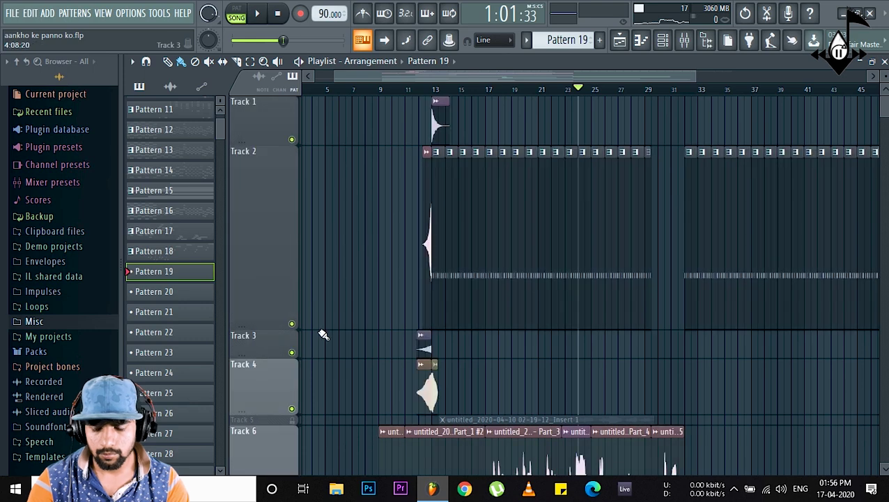
Step: Play the full arrangement from bar 9 with the mixer in view to check the overall balance
scroll(399, 92, up, 3)
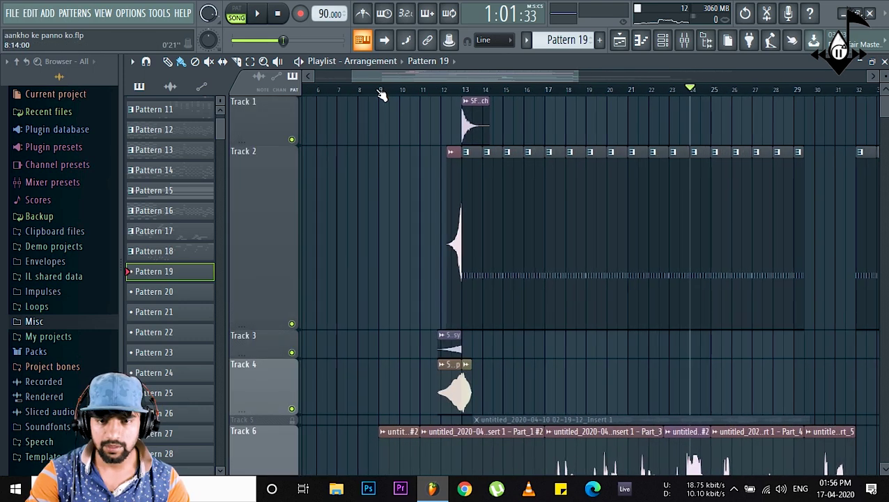
click(381, 93)
scroll(399, 165, down, 10)
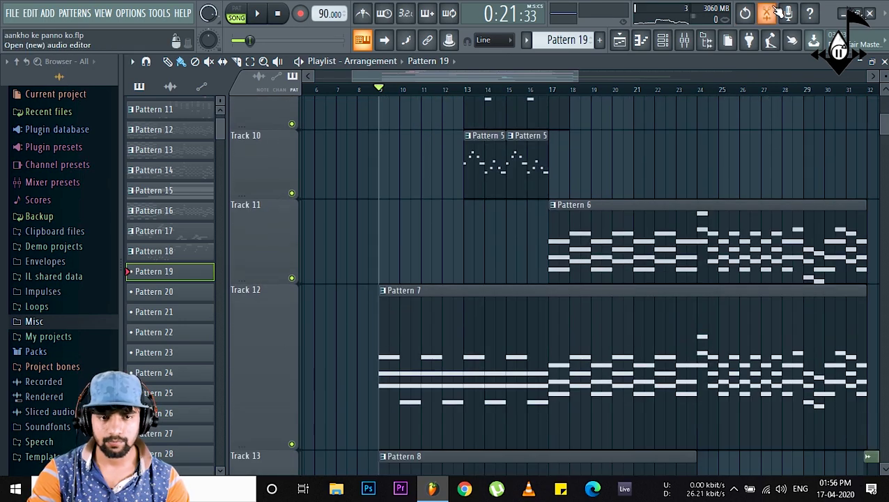
click(884, 62)
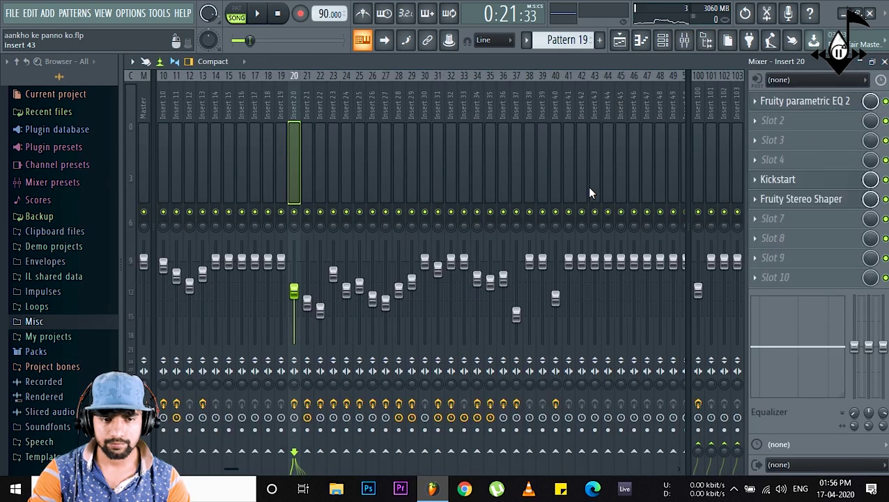
click(884, 61)
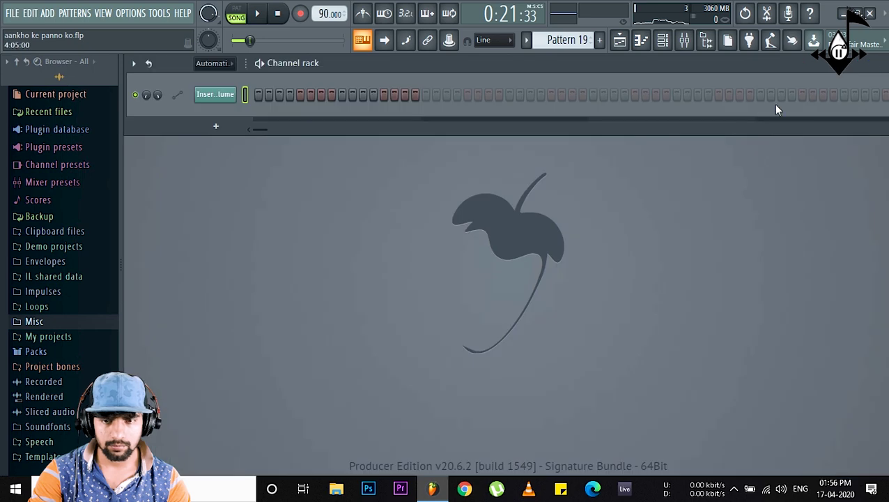
click(662, 40)
click(684, 40)
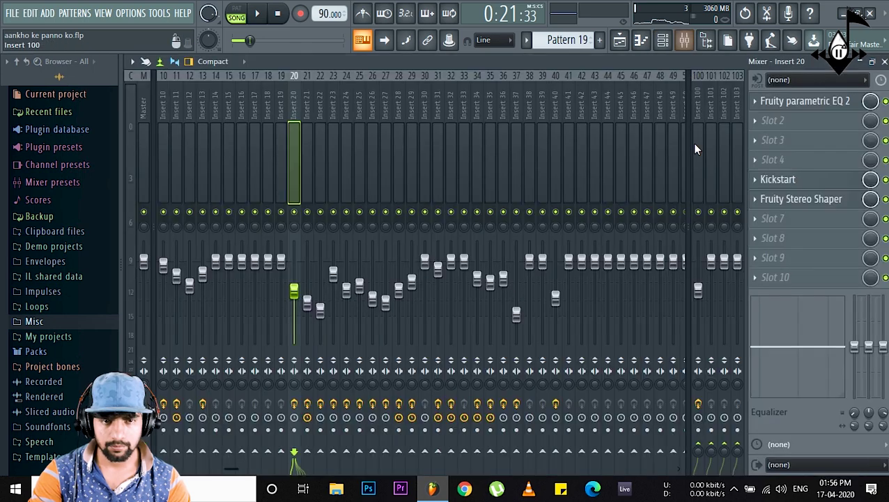
key(space)
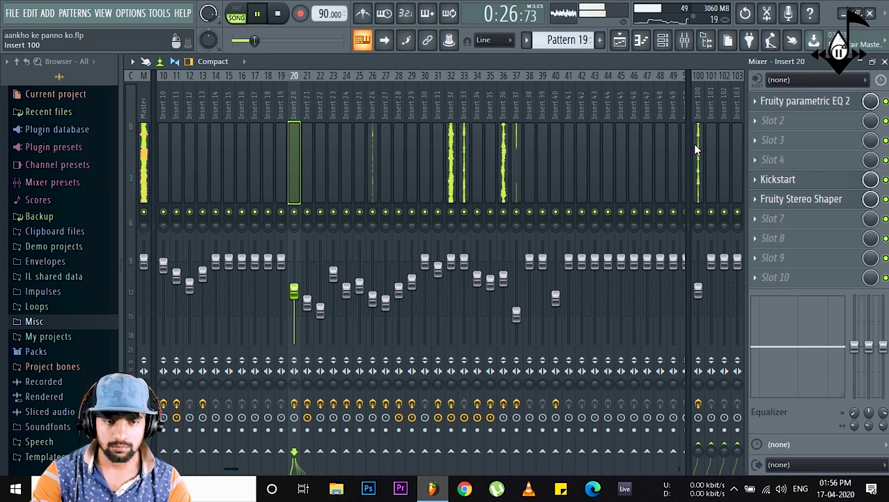
Step: Raise Insert 10's volume to 0.0 dB and slightly raise the volumes of Inserts 11 and 13
scroll(399, 140, left, 3)
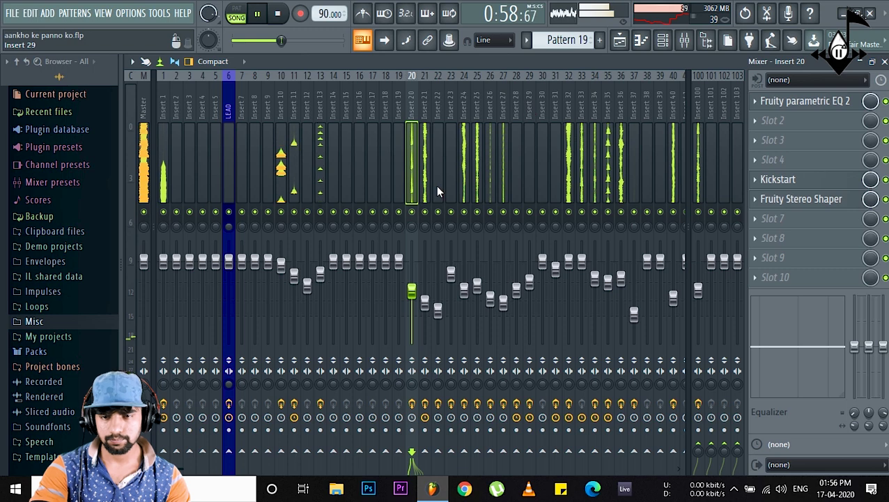
click(280, 263)
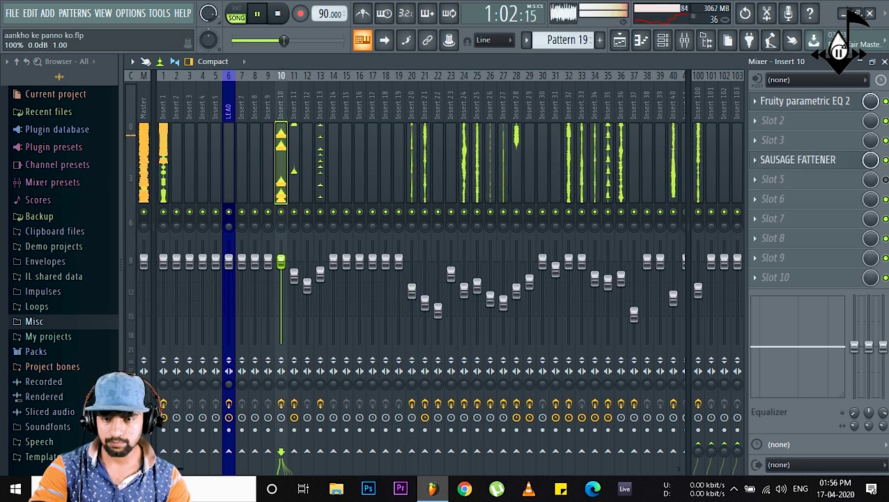
click(294, 271)
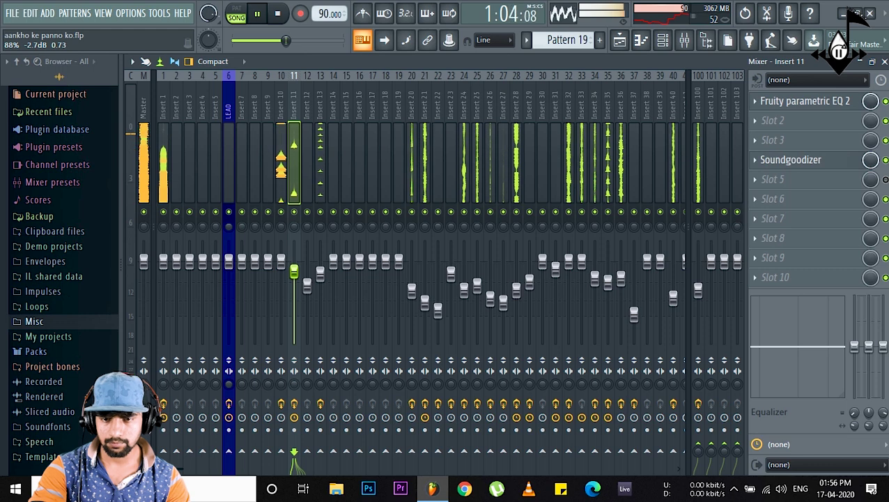
click(320, 267)
click(296, 270)
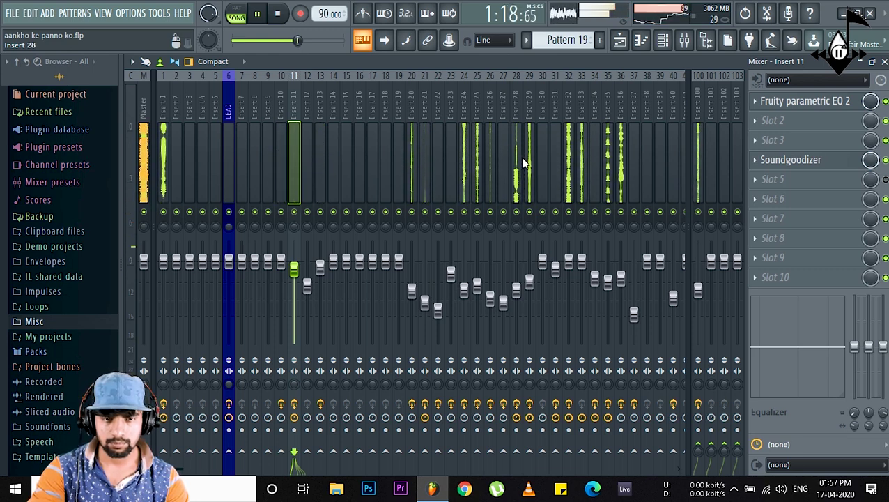
Step: Return to the playlist arrangement and stop the song playback
click(620, 39)
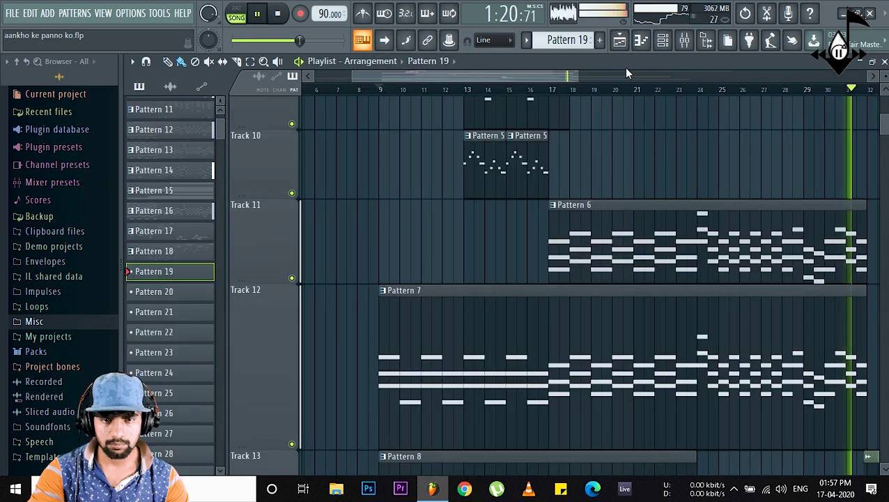
scroll(632, 92, down, 4)
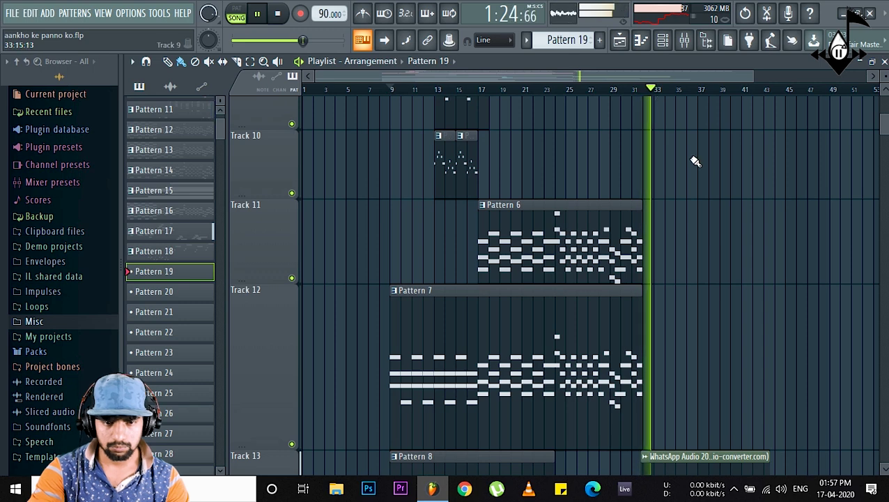
key(space)
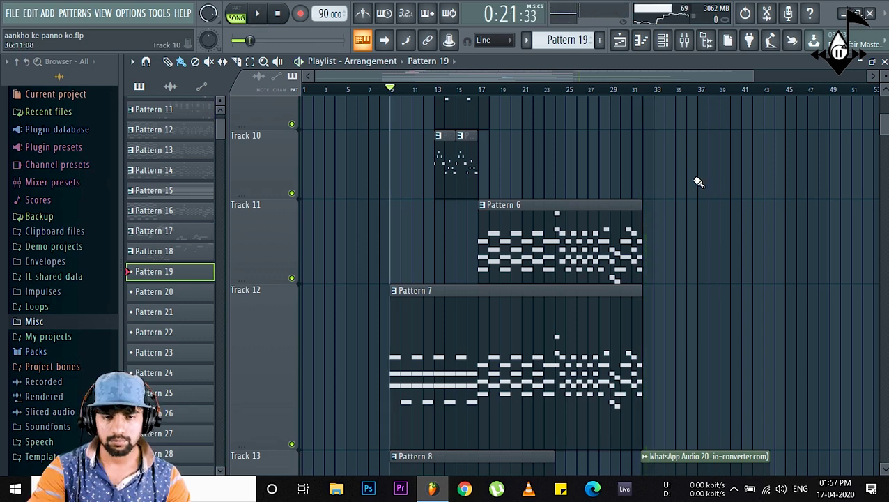
scroll(690, 99, down, 1)
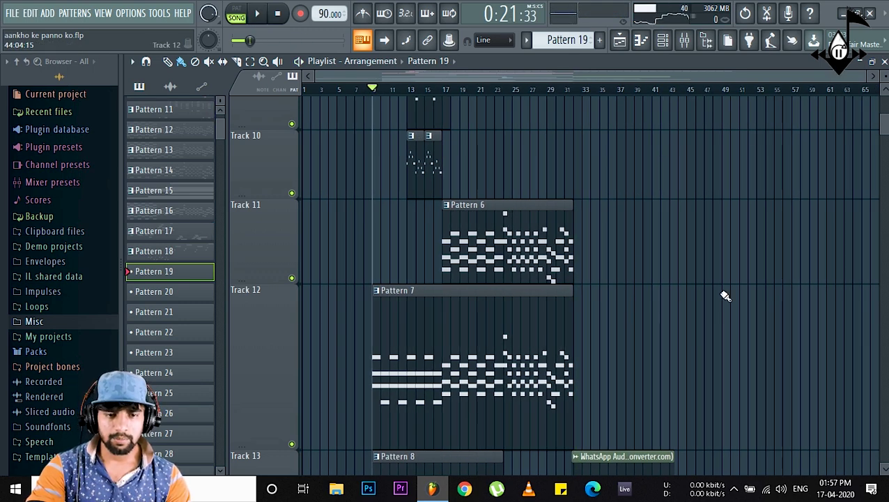
scroll(640, 121, down, 2)
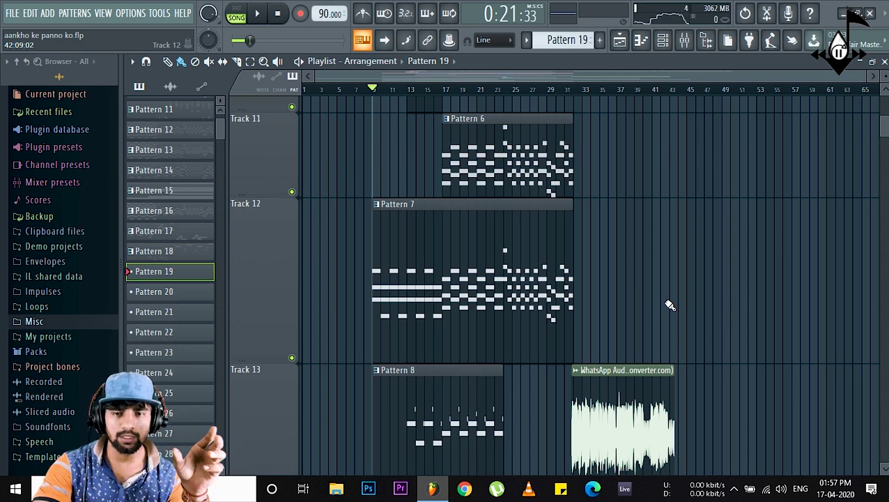
scroll(423, 209, down, 1)
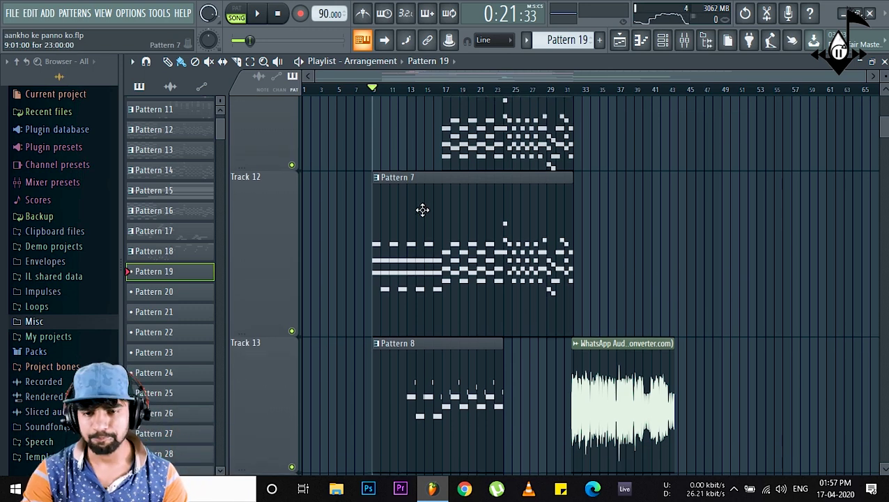
scroll(373, 139, down, 2)
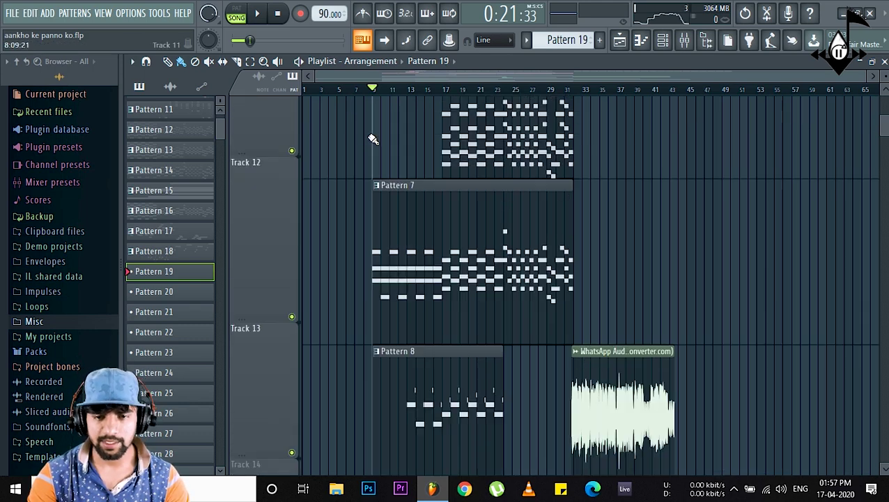
Step: Reduce the heights of playlist Tracks 13, 14, 15 and 16 to make the arrangement more compact
scroll(268, 403, up, 5)
drag(266, 419, 265, 283)
scroll(266, 340, down, 4)
scroll(245, 371, down, 4)
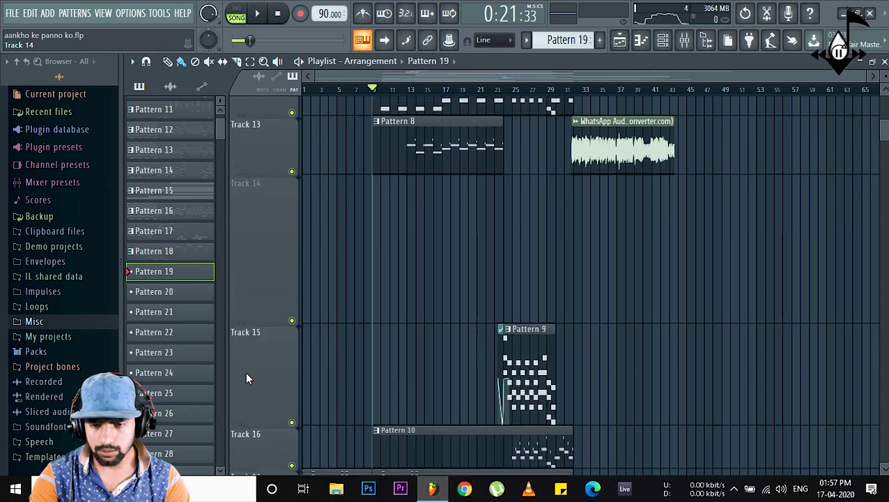
drag(266, 317, 265, 214)
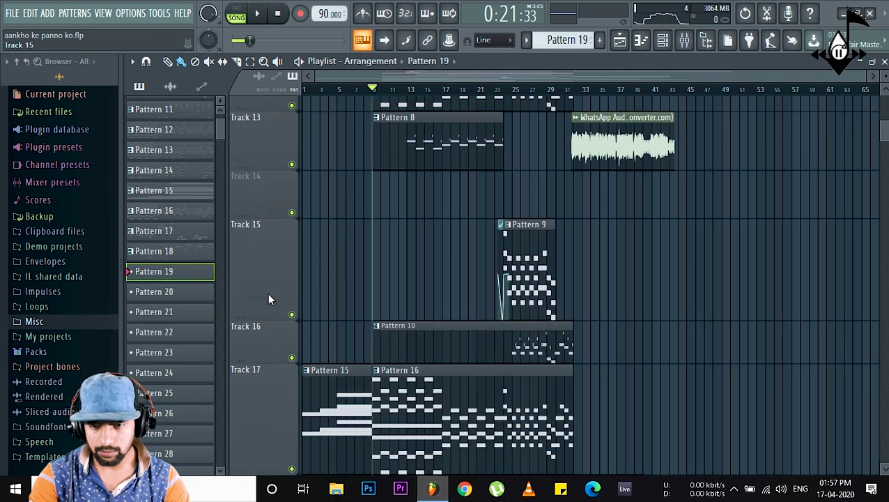
drag(264, 318, 265, 258)
drag(257, 301, 259, 282)
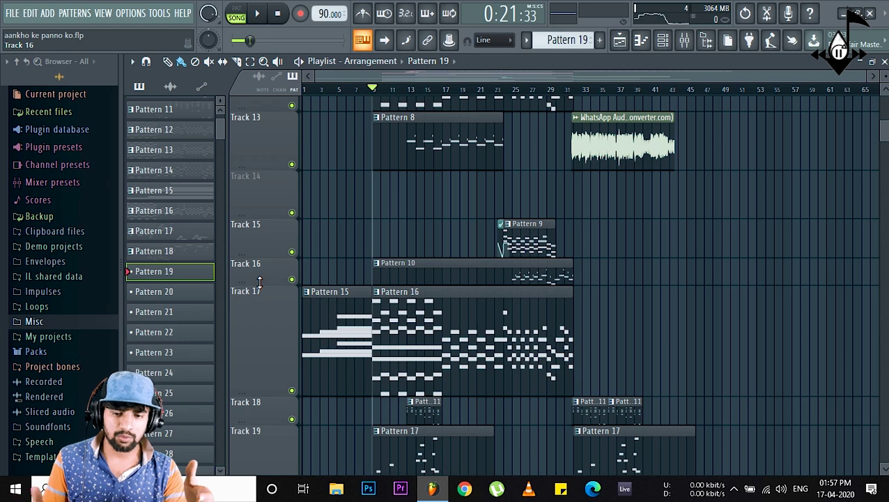
Step: Delete the empty playlist Track 14 between the Pattern 8 and Pattern 9 tracks
scroll(423, 274, up, 1)
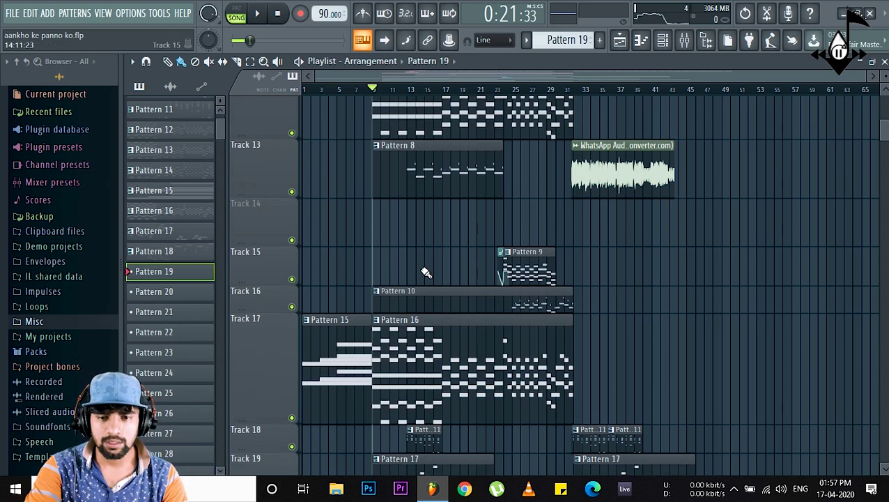
right_click(276, 226)
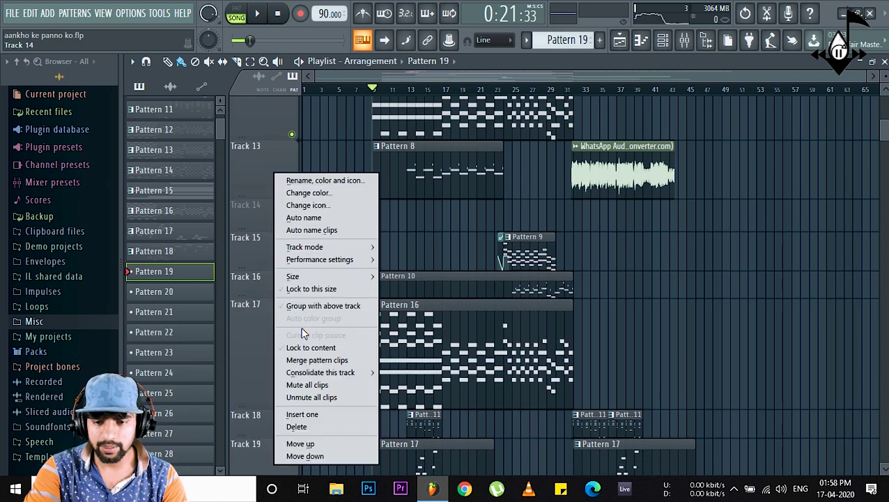
click(307, 426)
click(511, 284)
Step: Shrink the oversized upper playlist tracks, including Track 10 with the two short Pattern 5 clips
scroll(441, 294, up, 20)
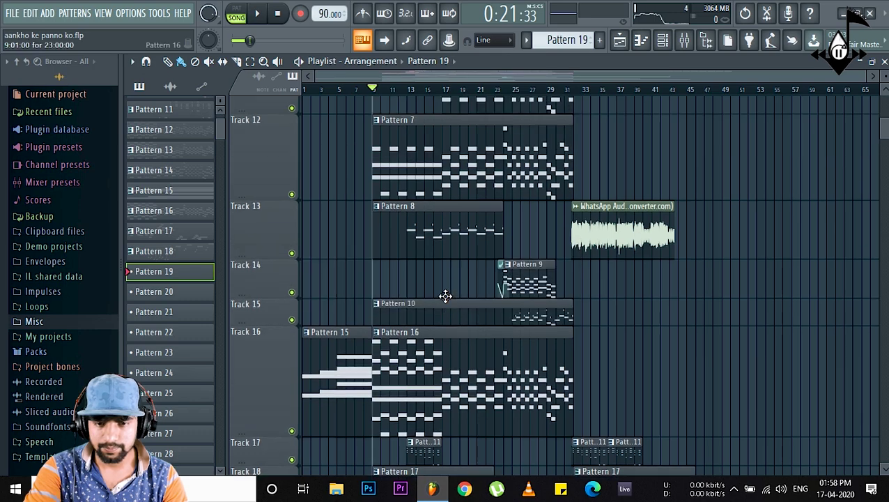
drag(275, 364, 267, 277)
scroll(269, 338, down, 3)
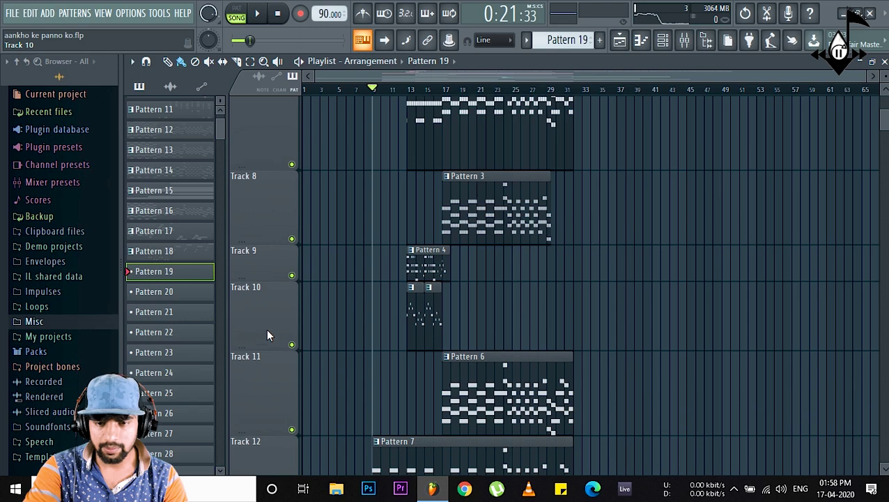
drag(267, 344, 271, 314)
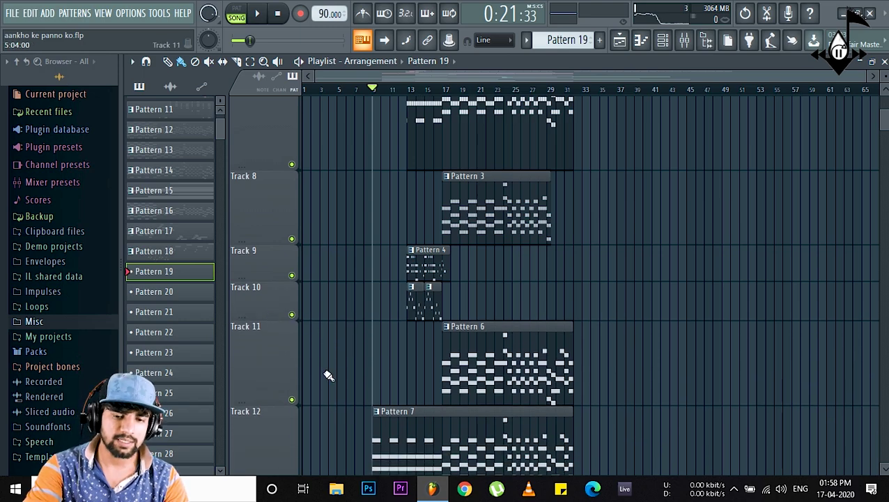
Step: Fit Tracks 1 to 22 into the playlist view and look over the whole arrangement
scroll(649, 388, down, 12)
scroll(538, 278, down, 10)
scroll(603, 345, down, 4)
drag(886, 92, 884, 73)
scroll(620, 175, up, 8)
scroll(580, 196, up, 2)
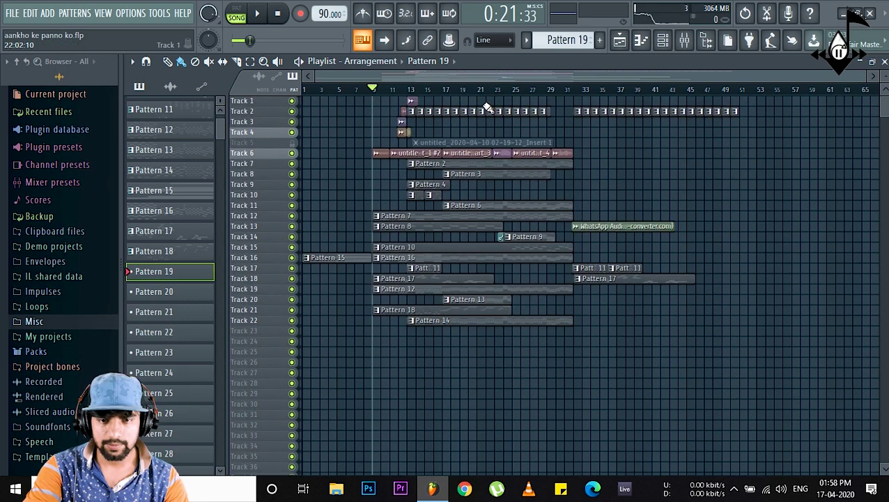
mouse_move(885, 80)
mouse_down()
mouse_move(886, 98)
mouse_move(885, 85)
mouse_up()
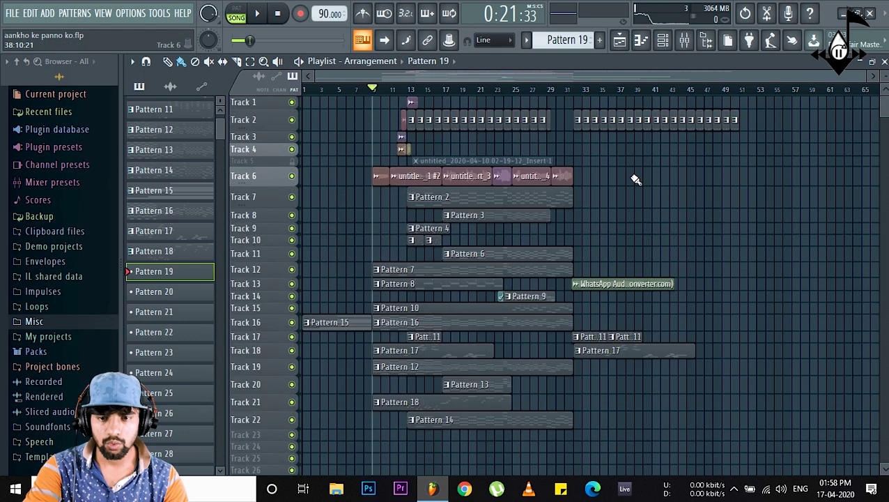